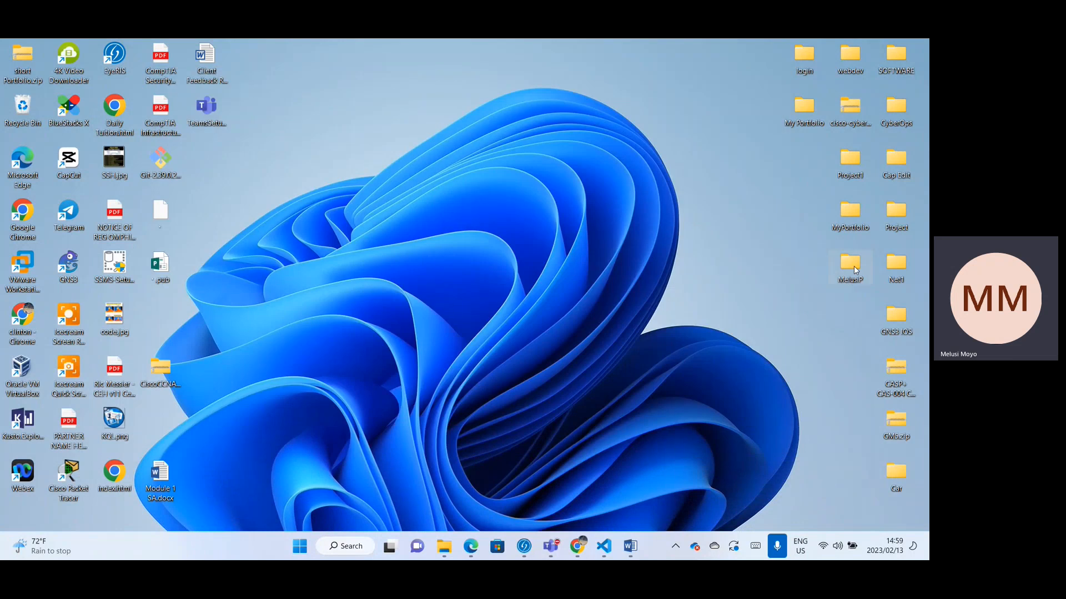
Move the portfolio project folder to the desktop's empty upper area and open its index.html file in the browser
left_click_drag(623, 214, 501, 85)
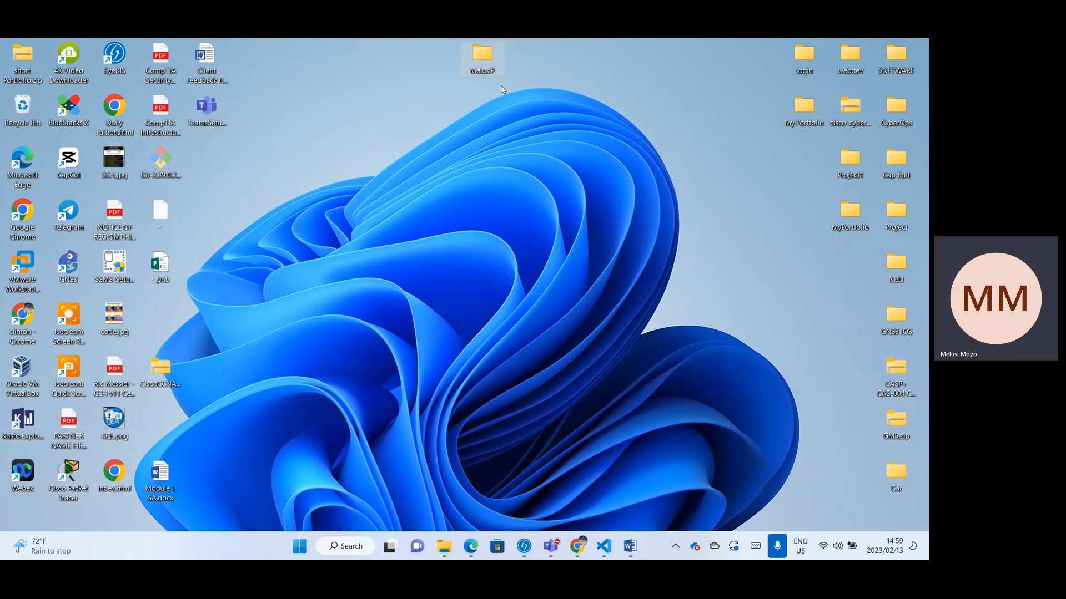
double_click(483, 53)
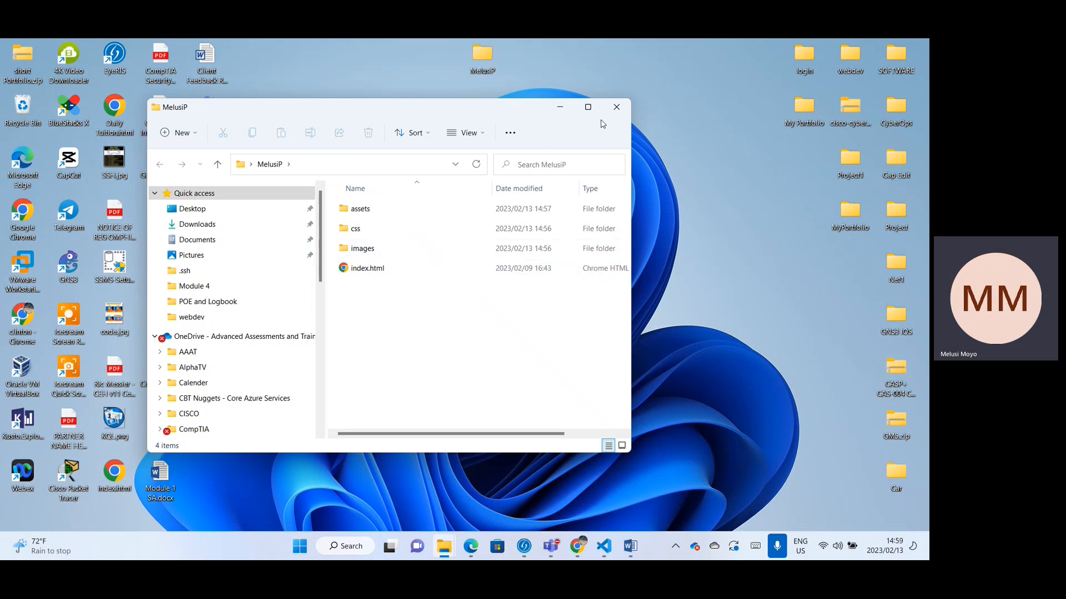
double_click(370, 269)
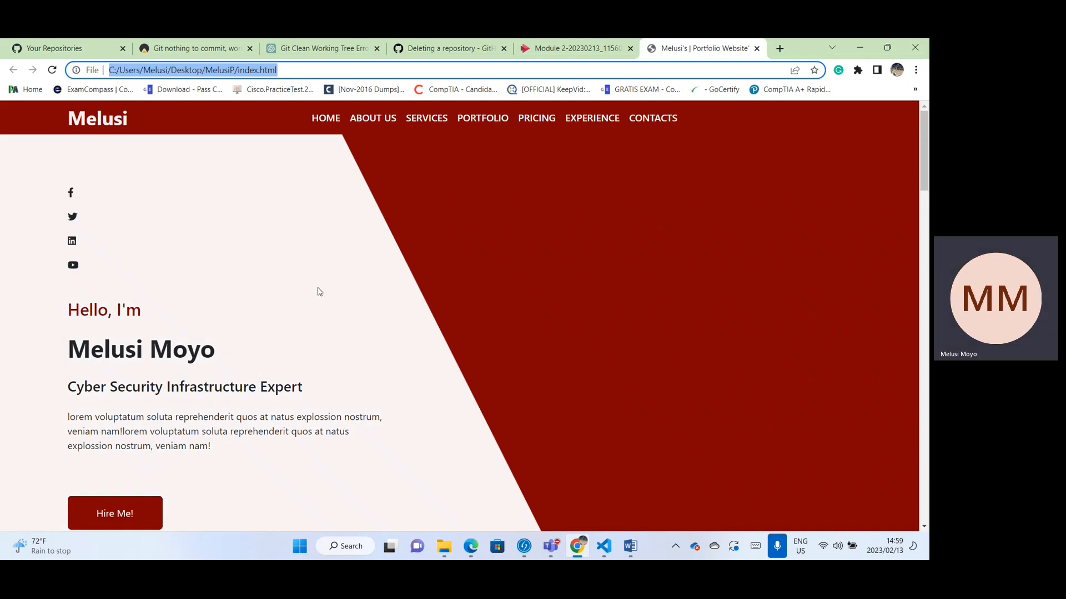
Look through the portfolio page's services, latest projects and pricing sections
scroll(311, 333, "down", 10)
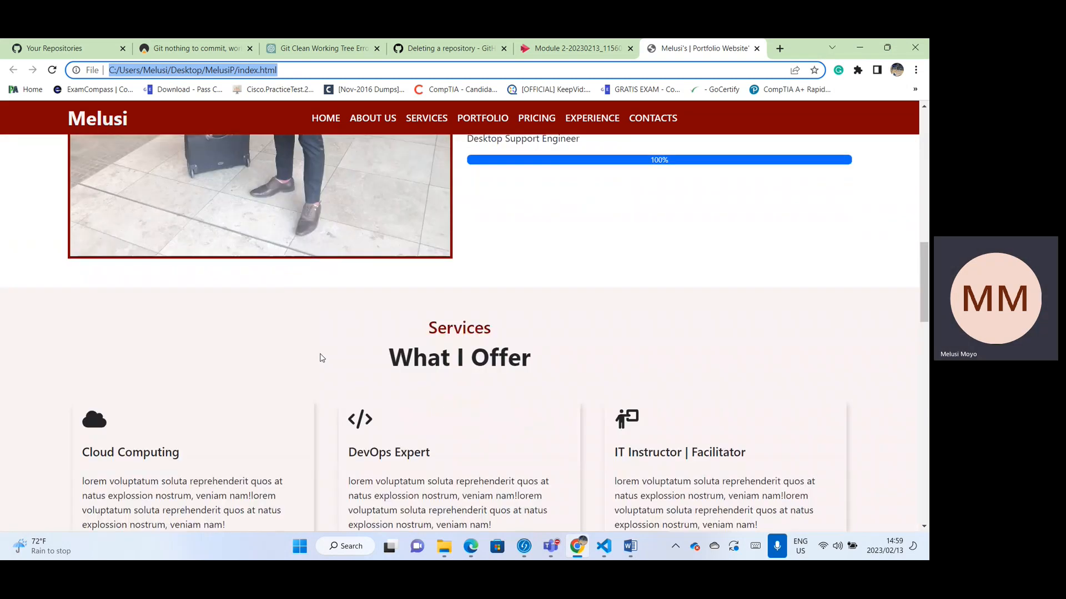
scroll(322, 358, "down", 20)
scroll(338, 400, "up", 4)
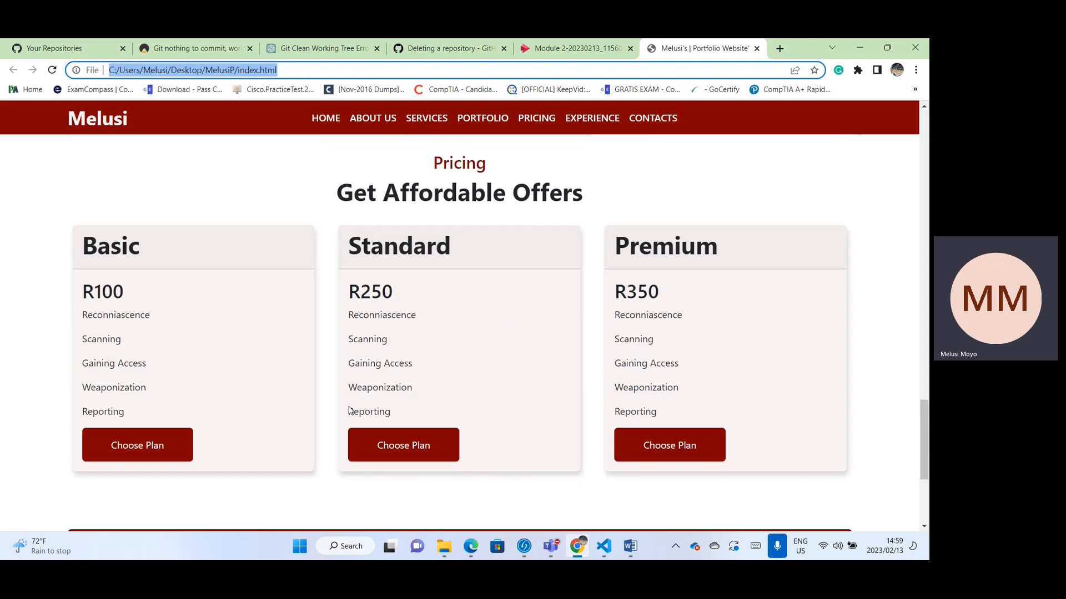
scroll(349, 411, "up", 6)
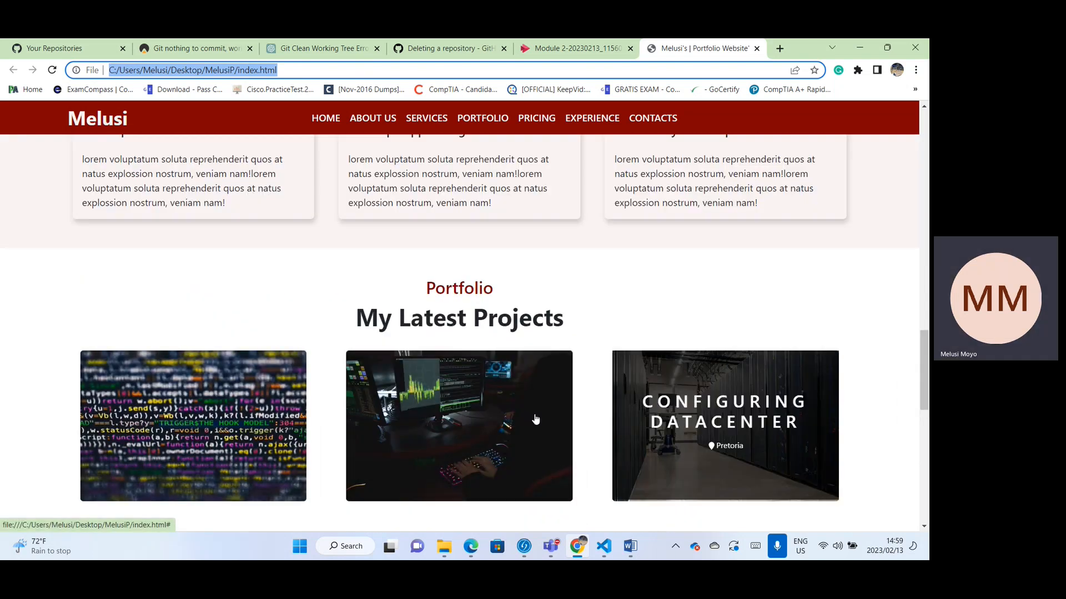
scroll(592, 347, "up", 8)
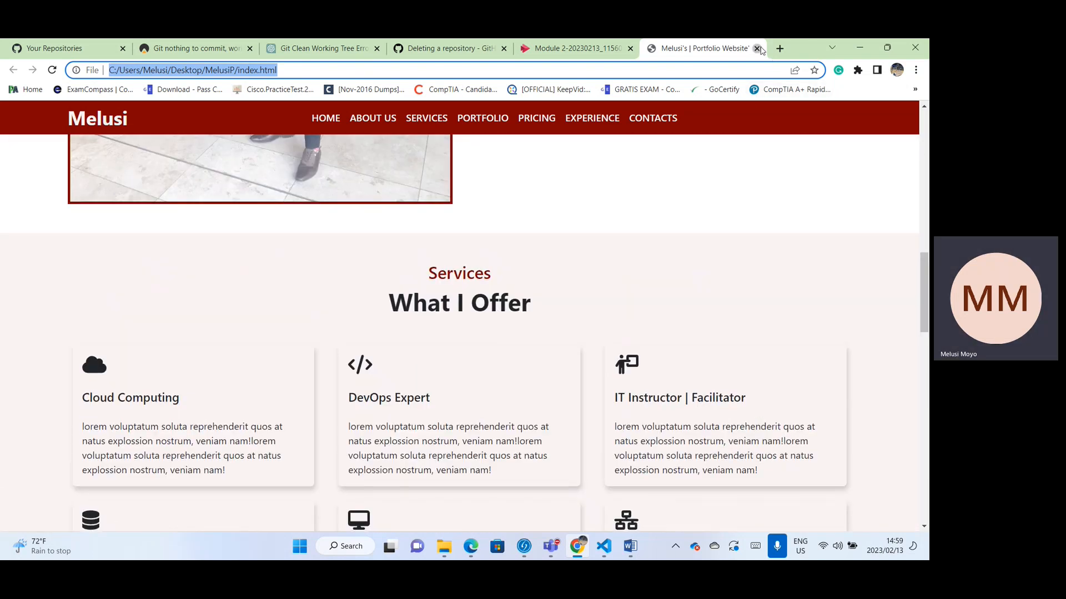
Close the portfolio page and reopen index.html from the project folder to view its skills section
left_click(757, 49)
left_click(860, 47)
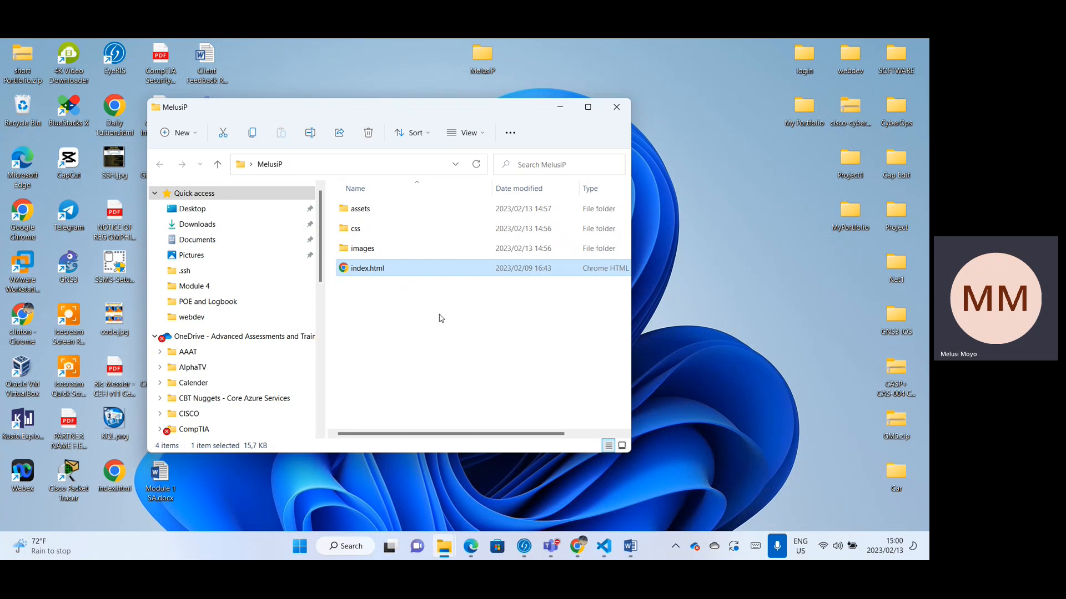
double_click(412, 275)
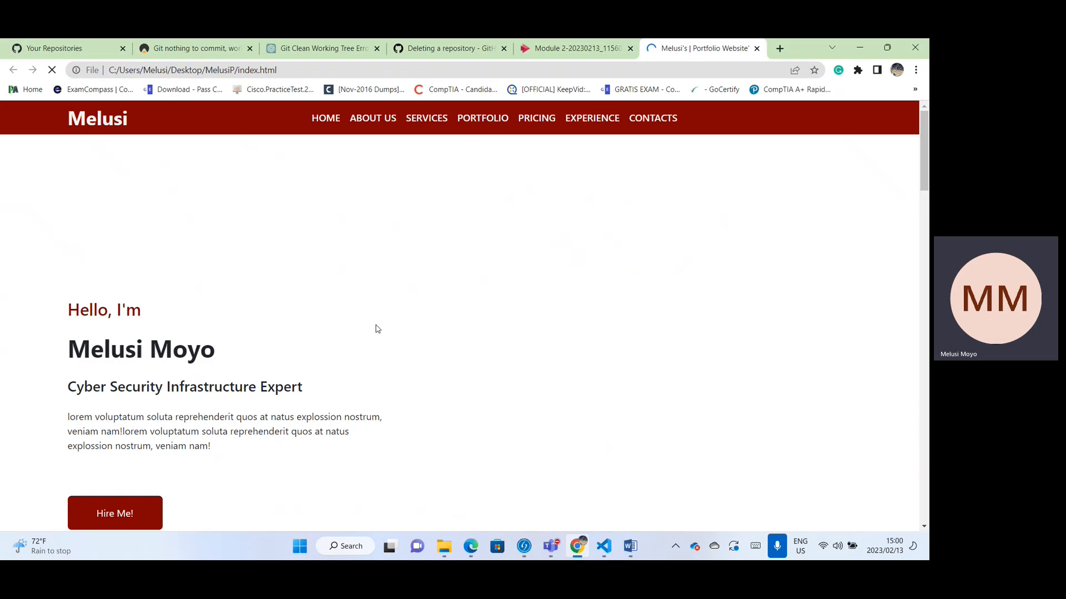
scroll(464, 351, "down", 10)
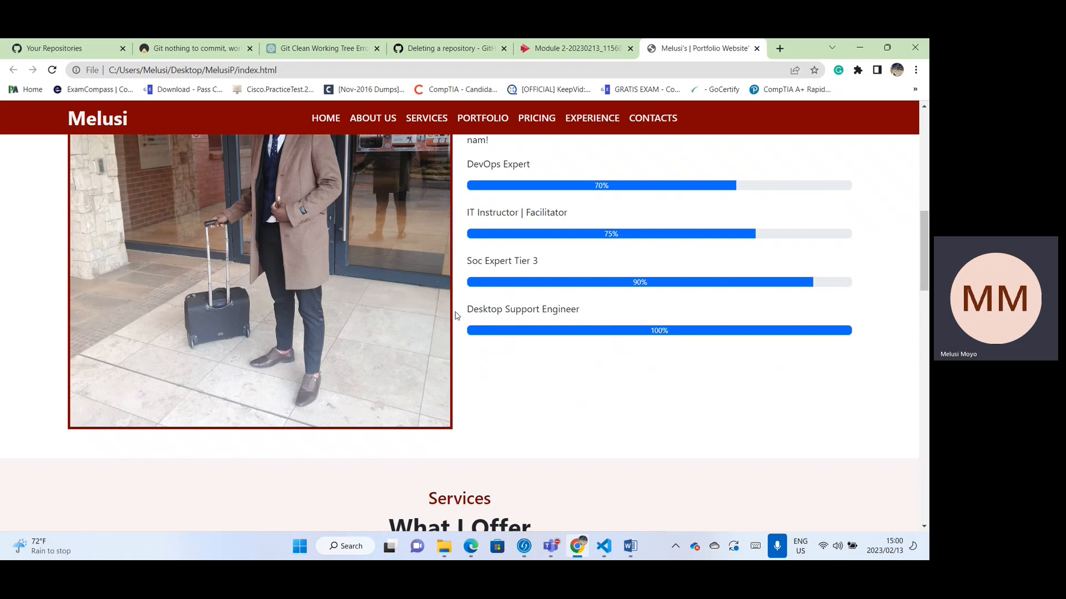
Switch to GitHub and open the simplePortfolio repository from the dashboard
left_click(58, 47)
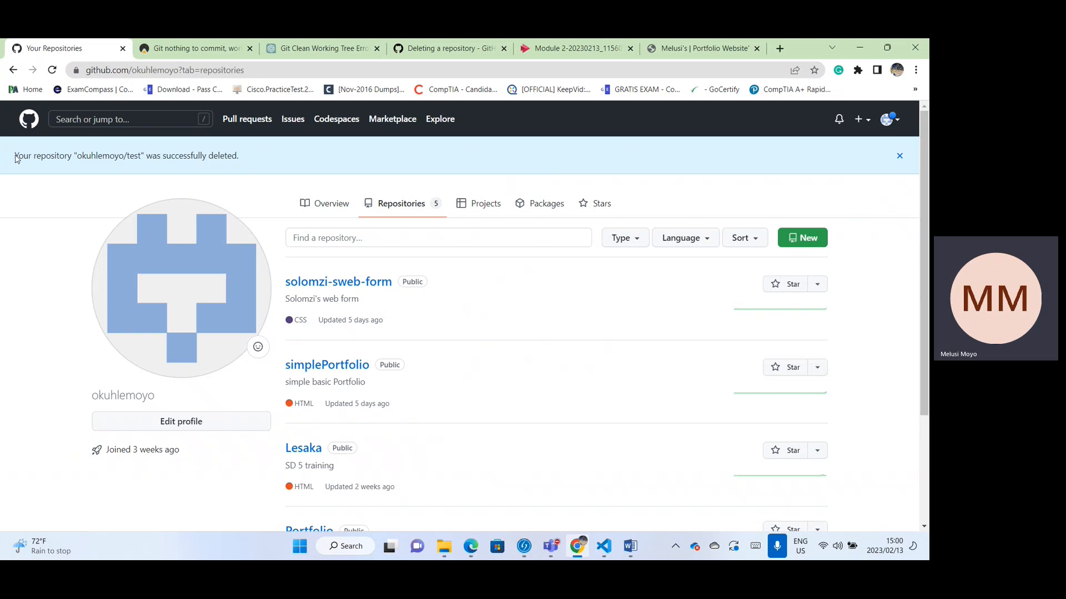
left_click(31, 121)
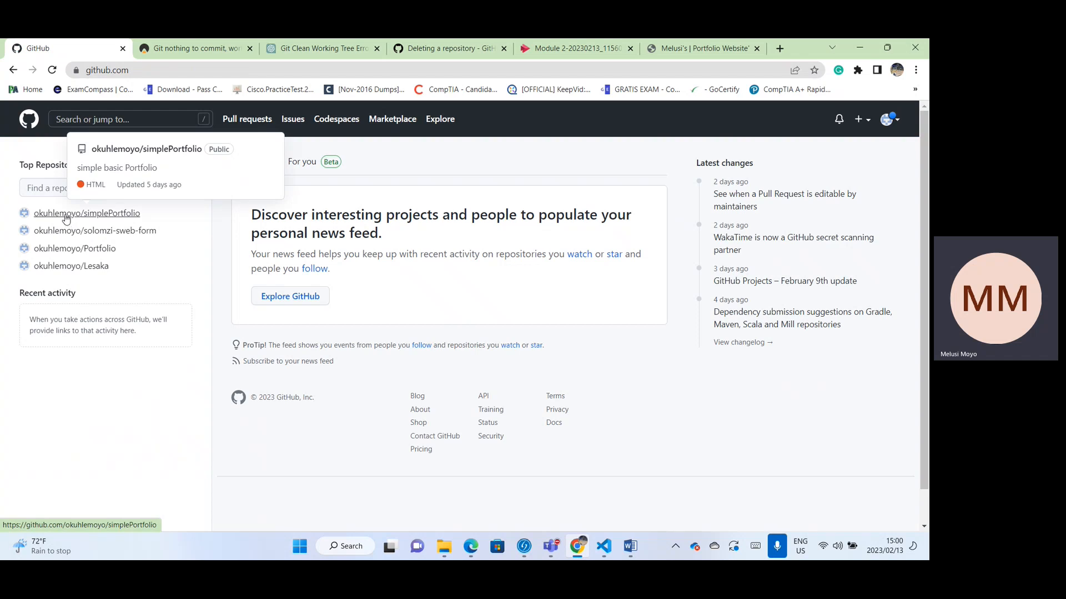
left_click(67, 218)
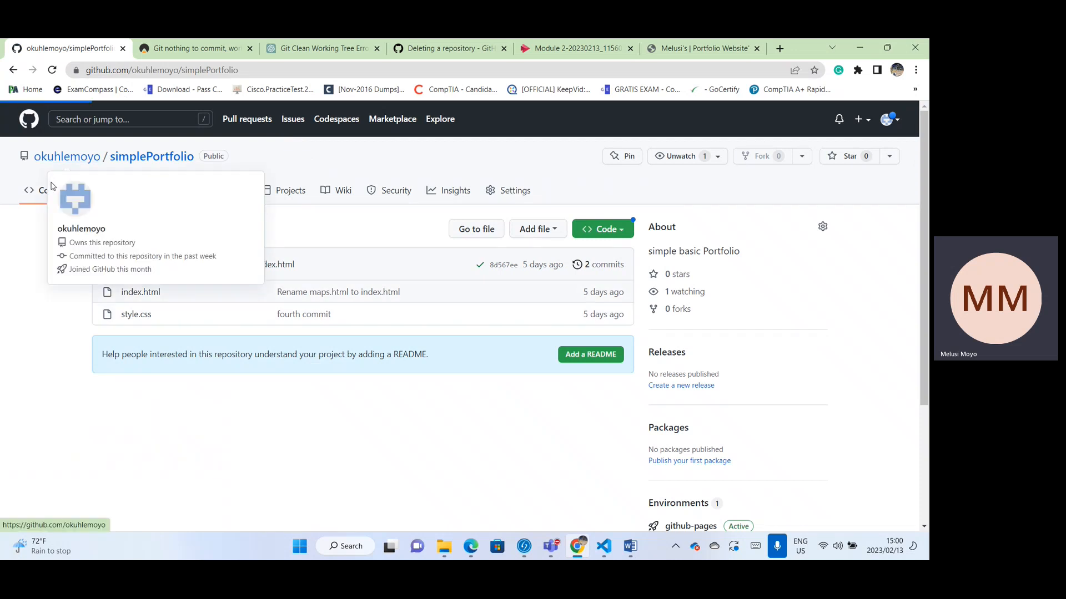
Return to the GitHub dashboard and open the form for creating a new repository, ready for its name
left_click(46, 163)
left_click(32, 123)
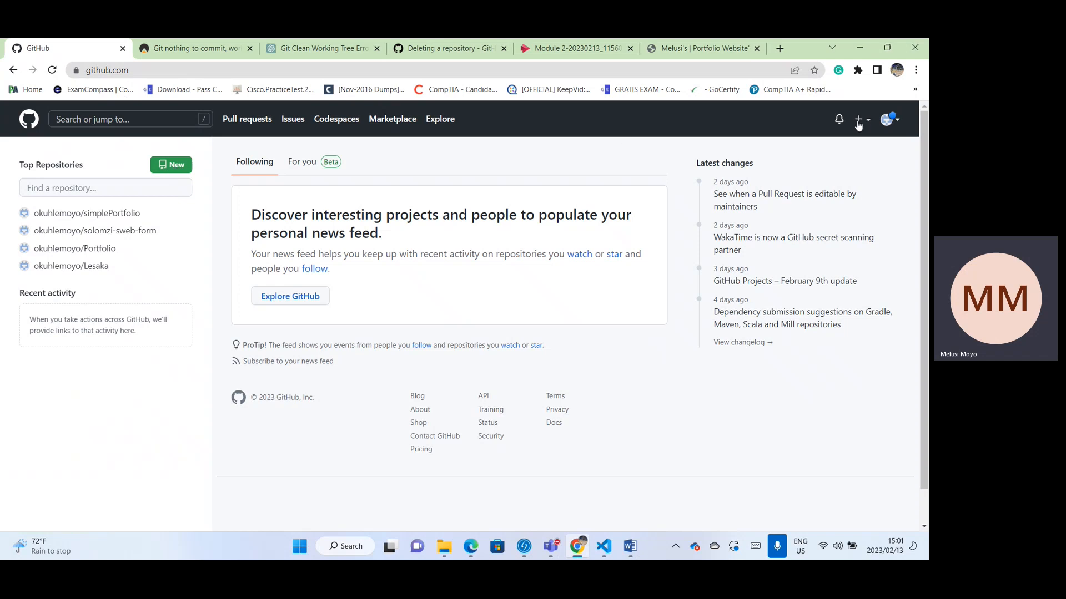
left_click(169, 165)
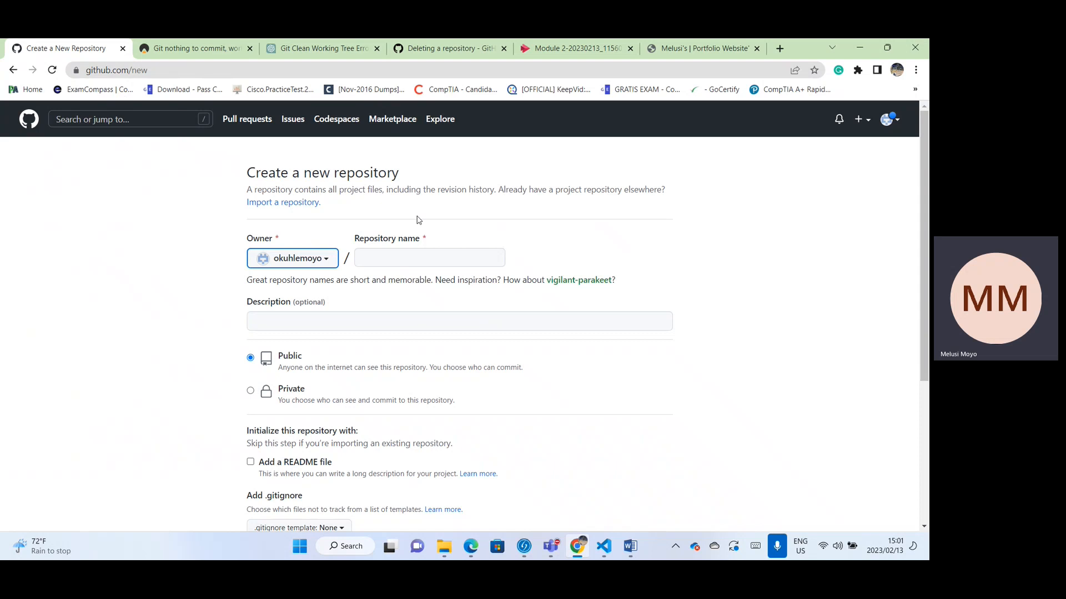
left_click(410, 263)
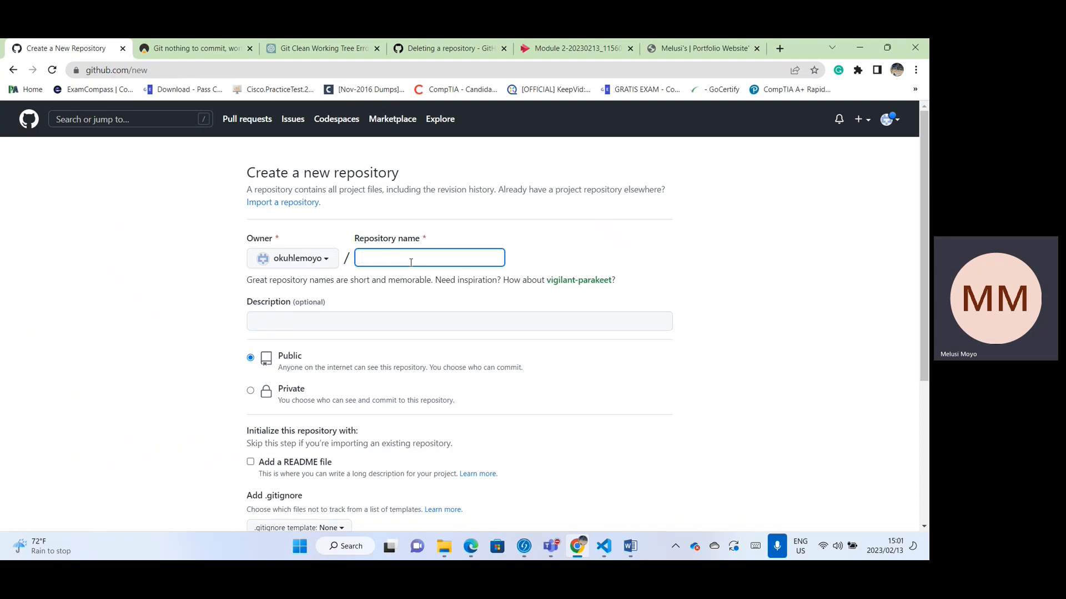
type("WE")
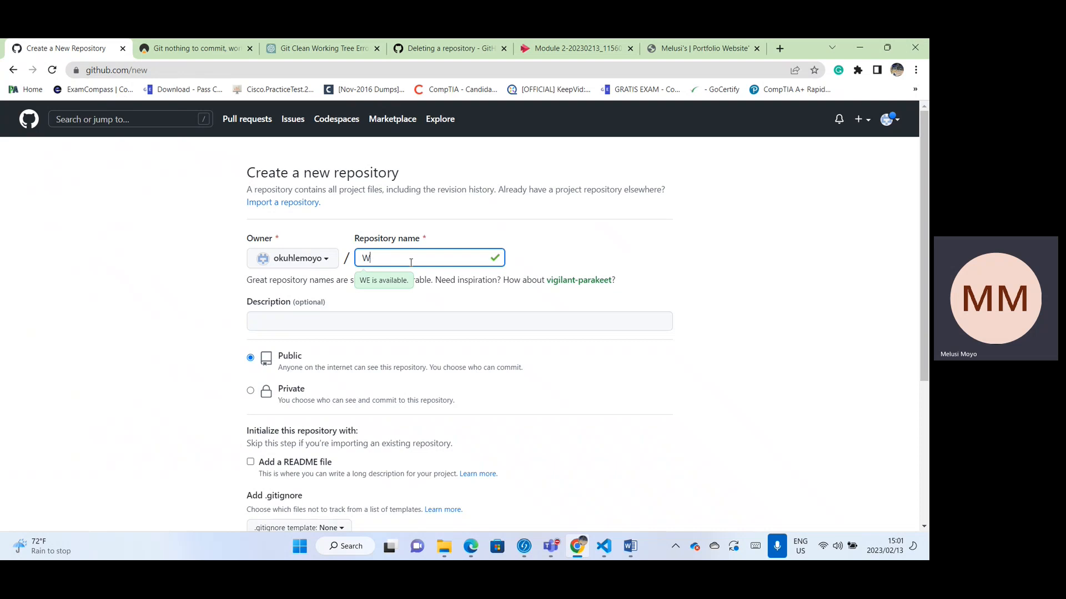
key("BackSpace")
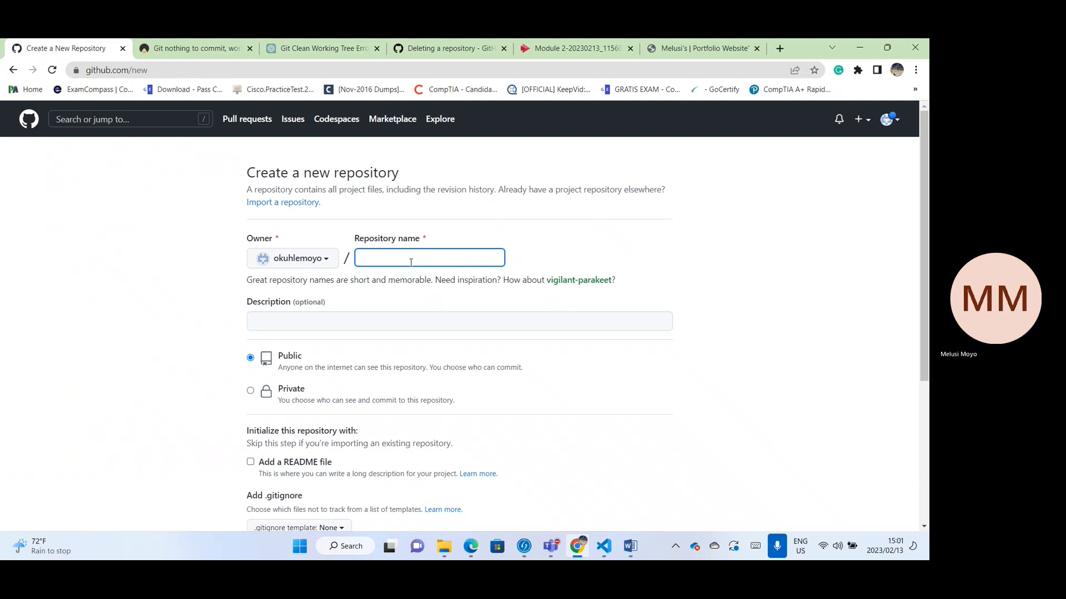
type("n")
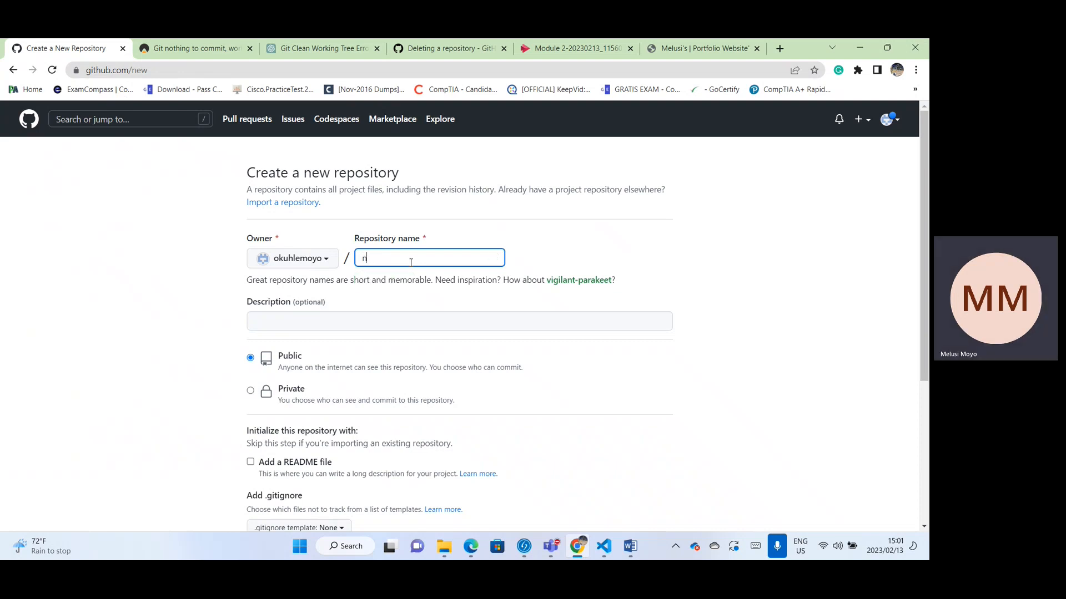
type("et1")
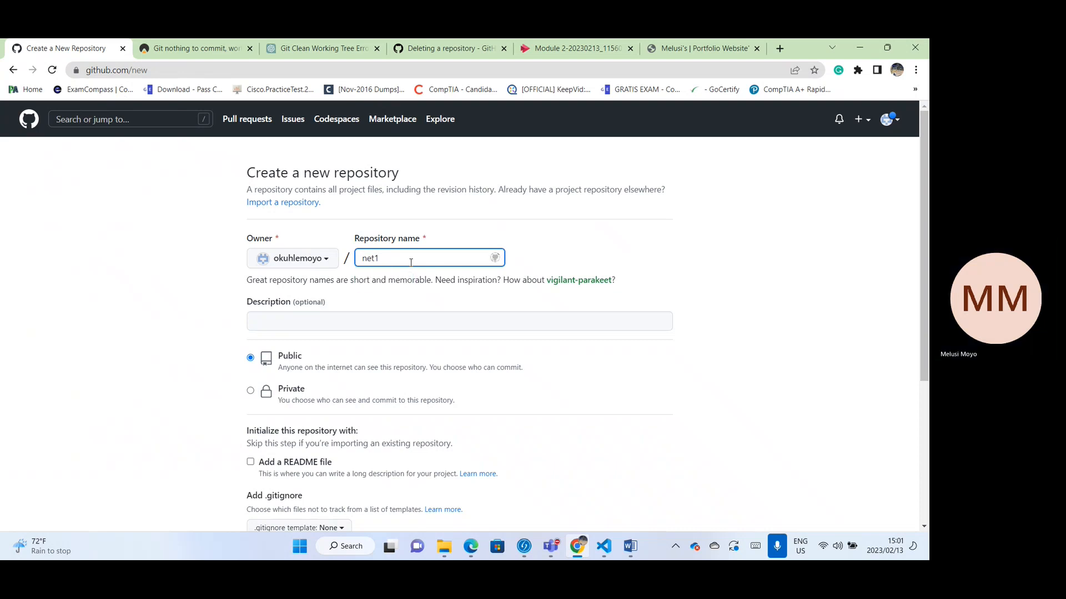
key("BackSpace")
key("BackSpace")
key("BackSpace")
key("BackSpace")
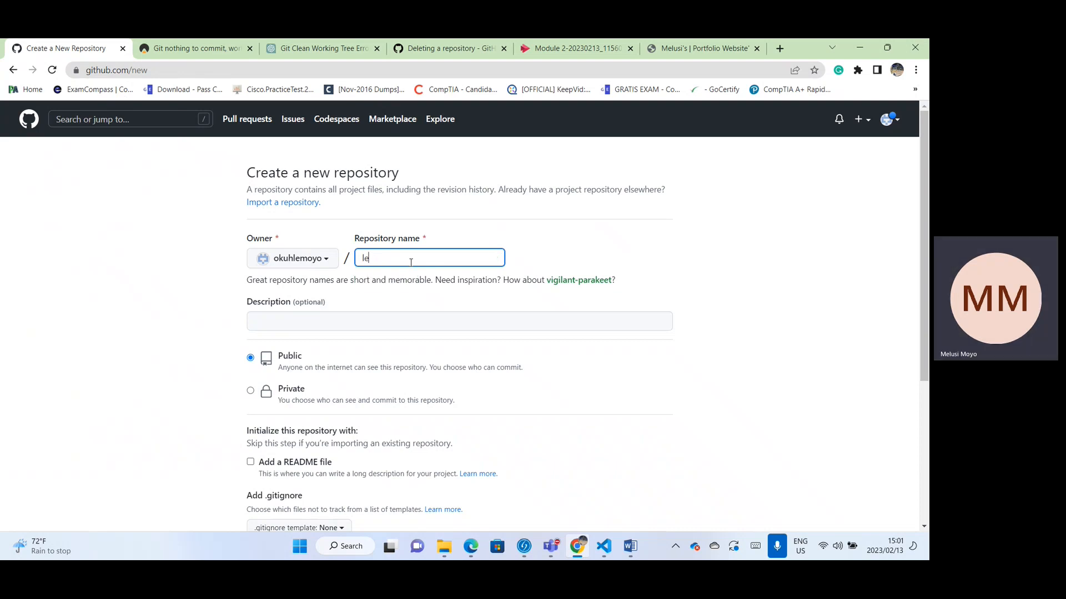
Name the new repository lesakanet1 and enter the description "Lesaka web Project"
type("lesak")
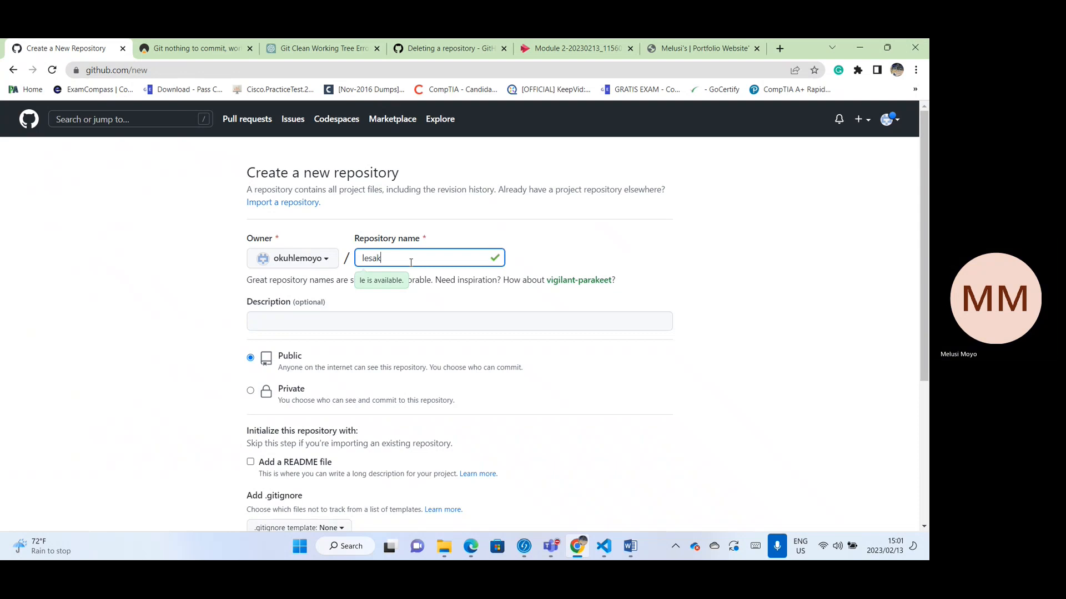
type("anet1")
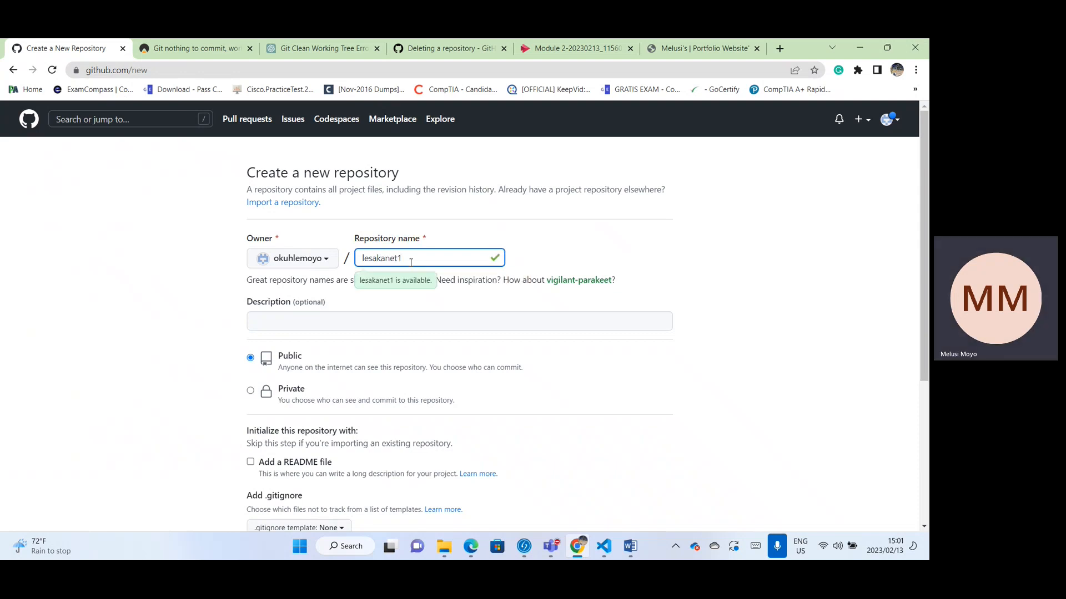
left_click(370, 318)
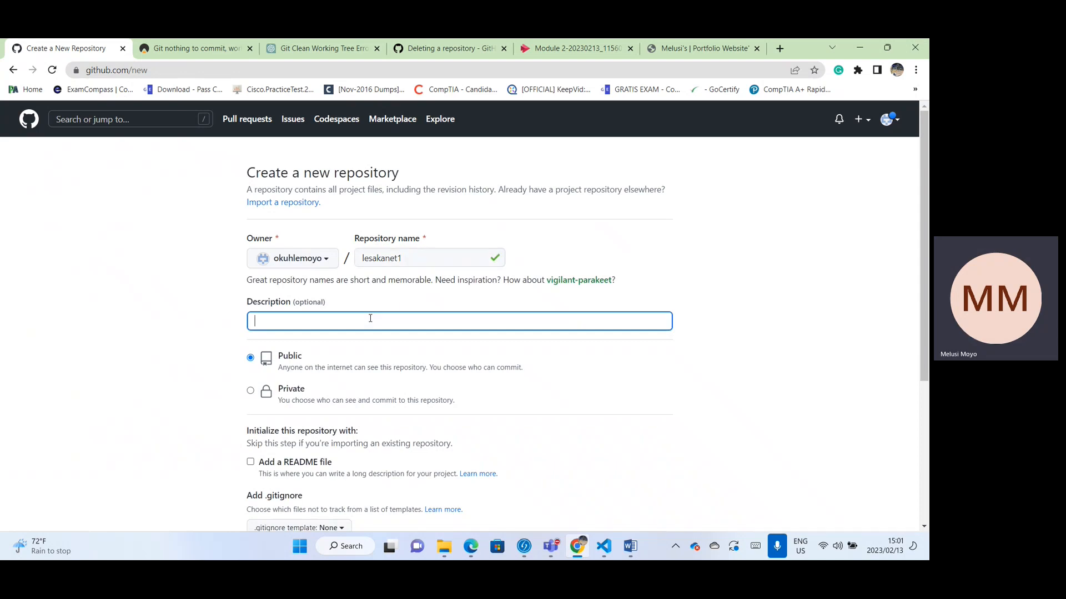
type("Lesa")
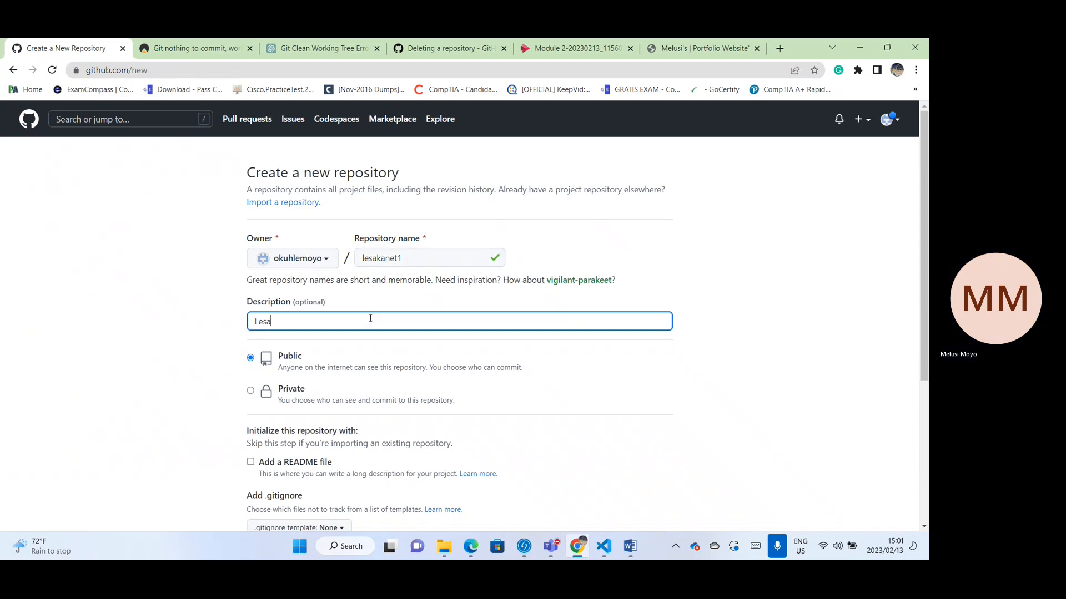
type("ka ")
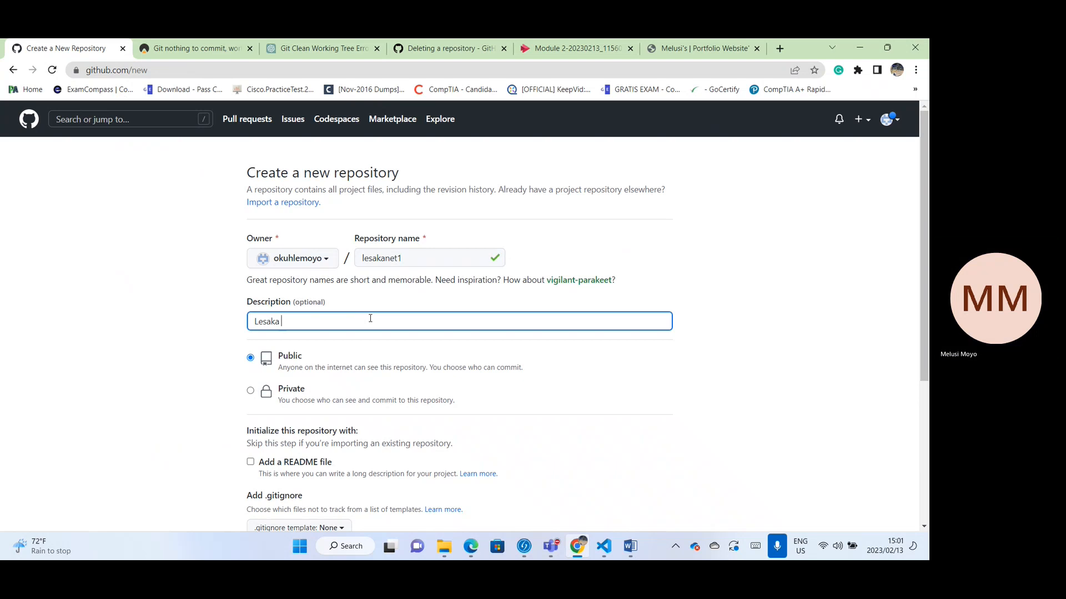
type("web Project")
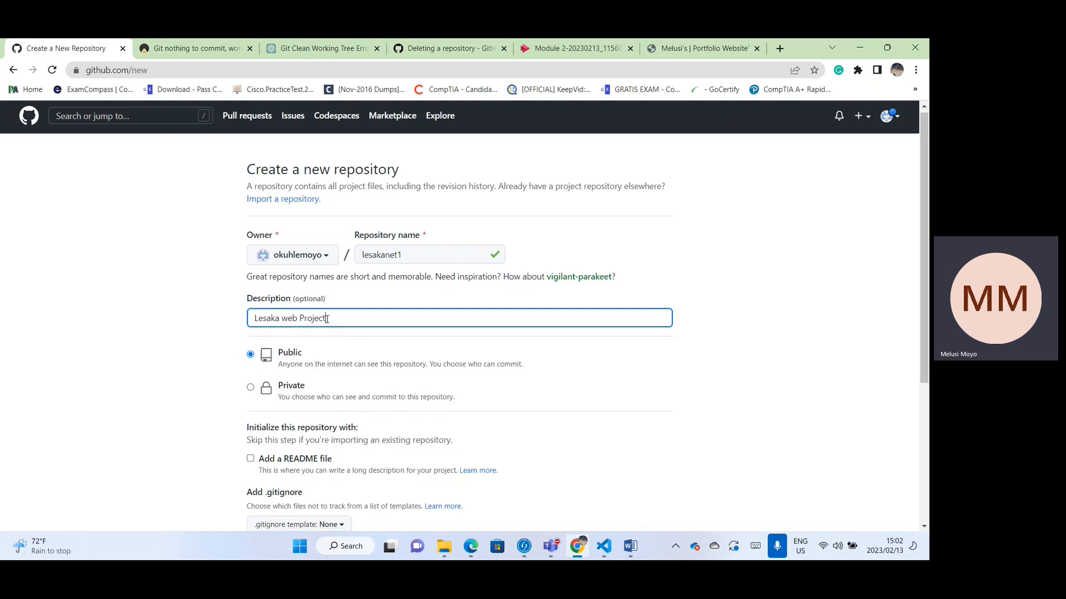
Review the new repository's visibility, README, .gitignore and license options down to the end of the form
scroll(289, 325, "down", 1)
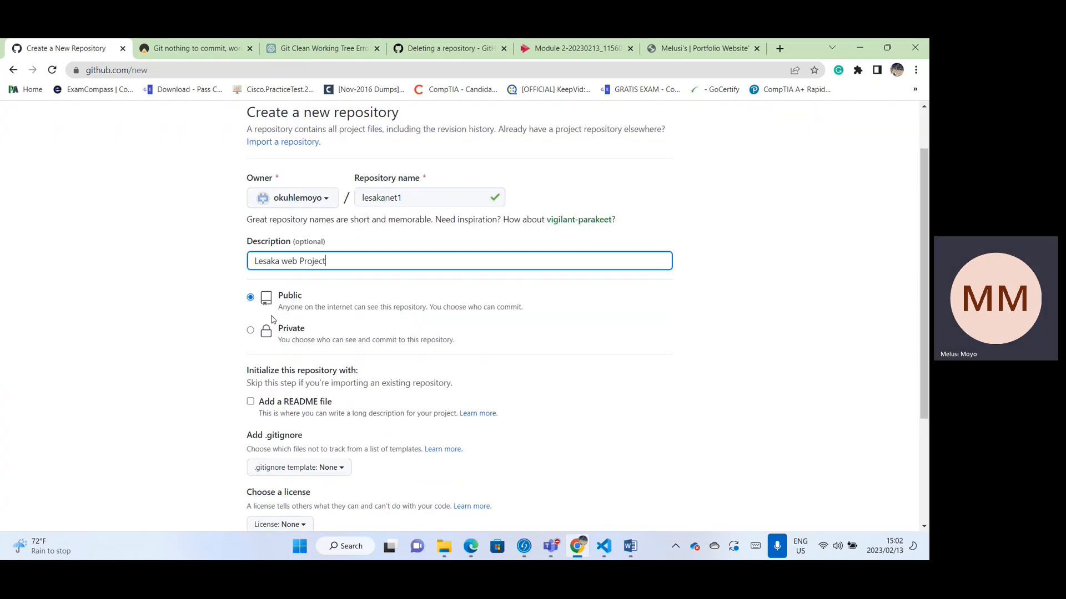
scroll(284, 307, "up", 1)
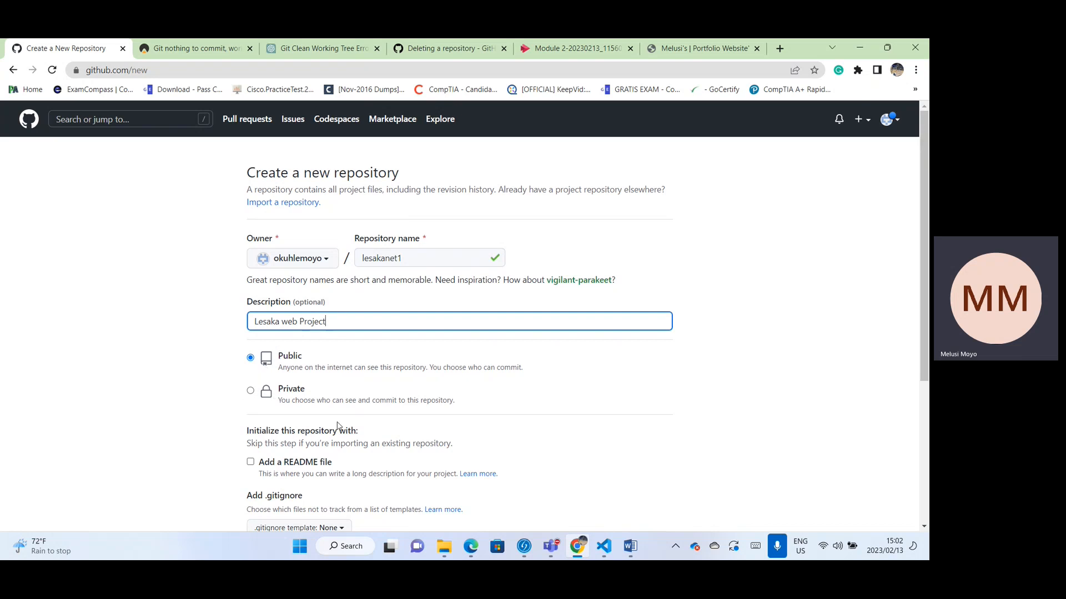
scroll(293, 397, "down", 1)
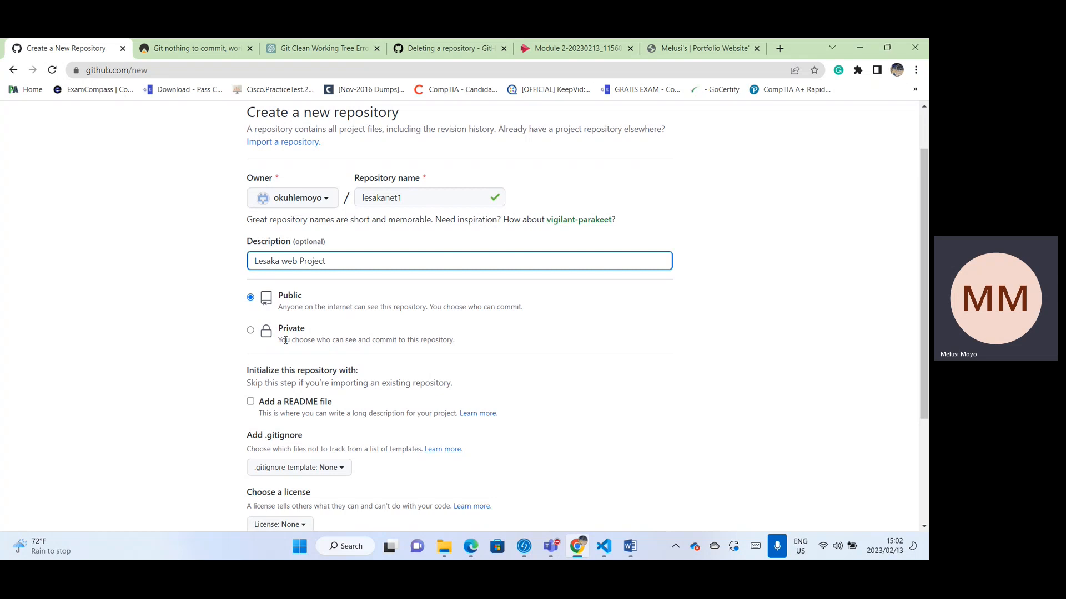
scroll(222, 347, "down", 1)
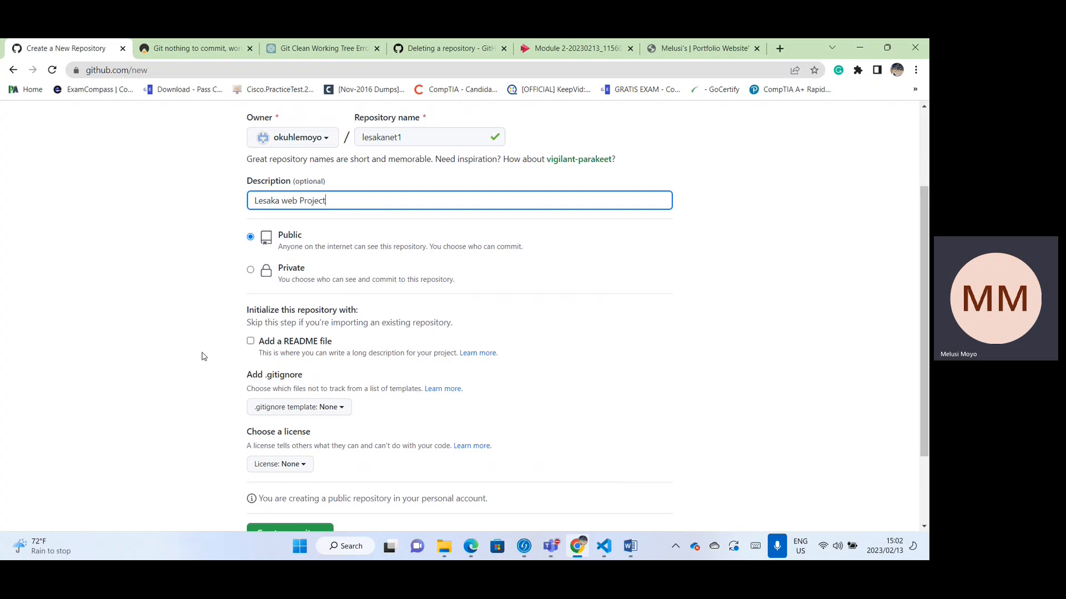
scroll(195, 349, "up", 3)
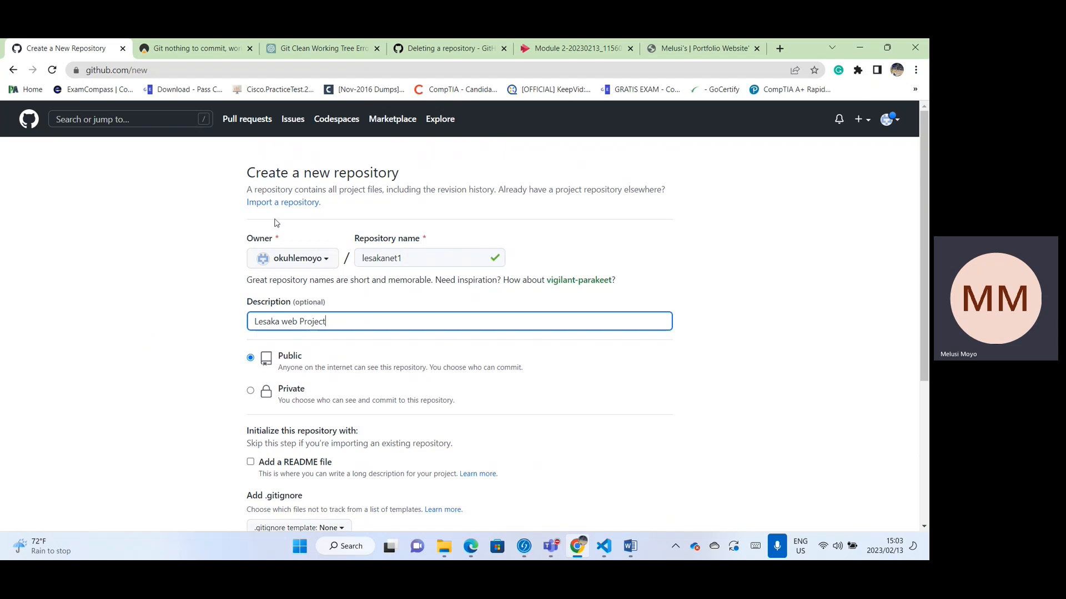
scroll(266, 433, "down", 1)
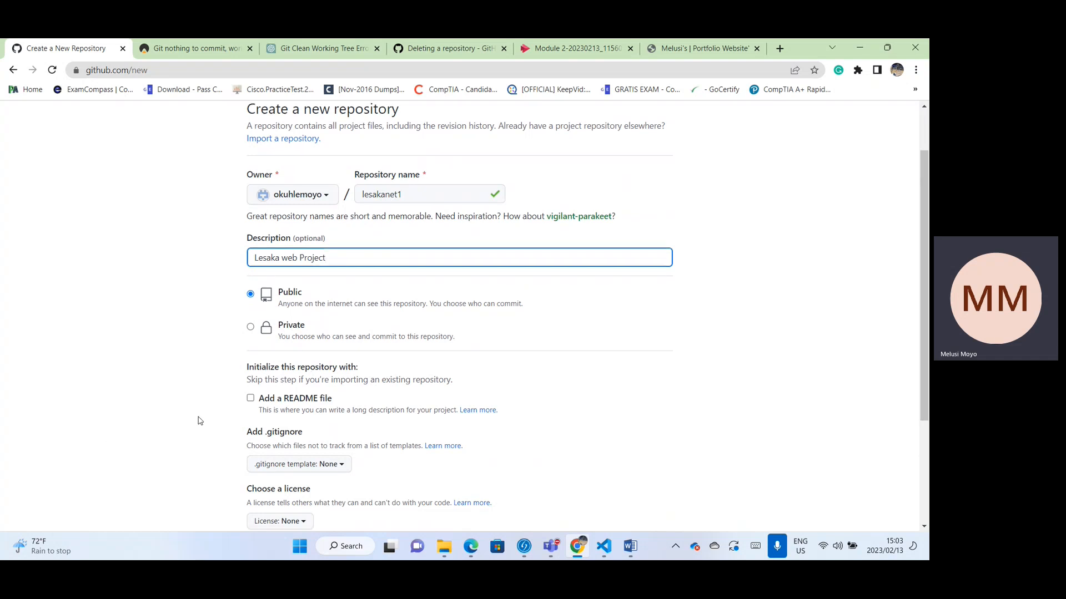
scroll(191, 402, "down", 1)
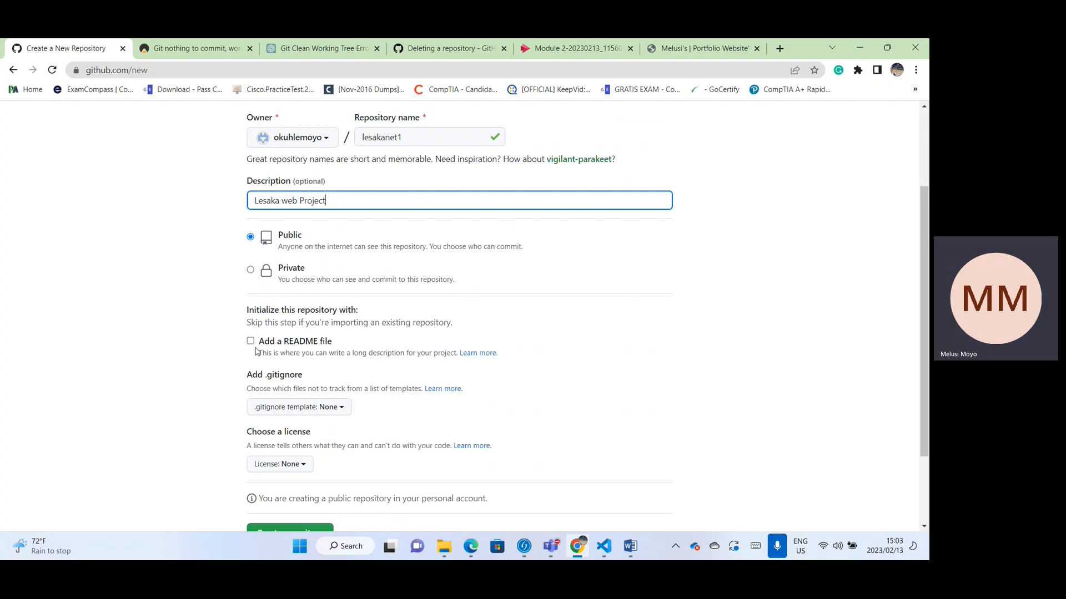
scroll(177, 365, "down", 2)
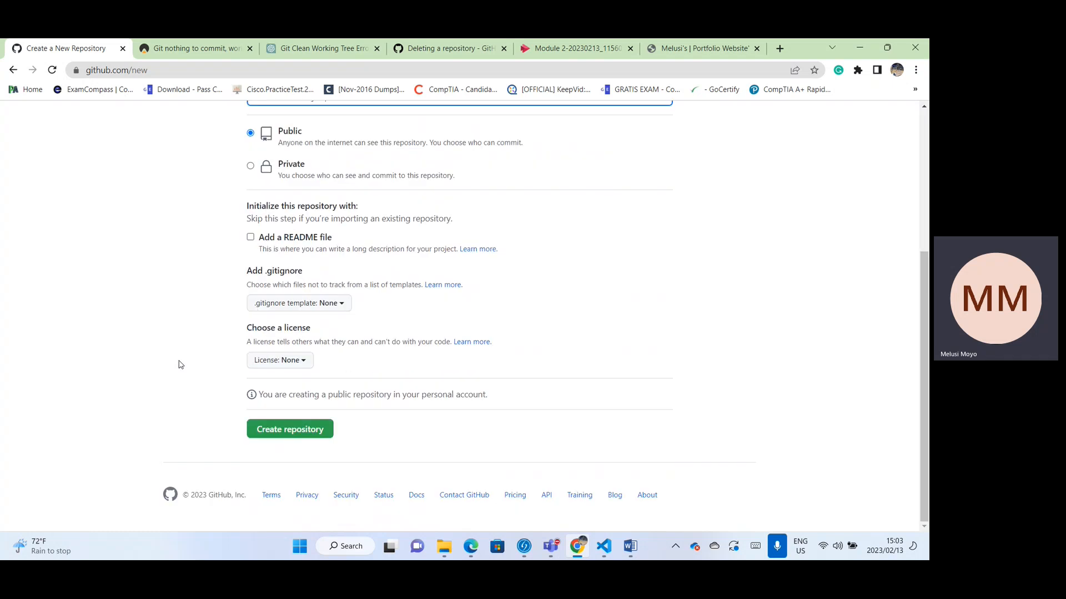
Create the lesakanet1 repository with the current form settings and review its command-line setup instructions
scroll(179, 364, "up", 4)
scroll(181, 363, "down", 4)
scroll(309, 310, "up", 4)
scroll(165, 385, "down", 4)
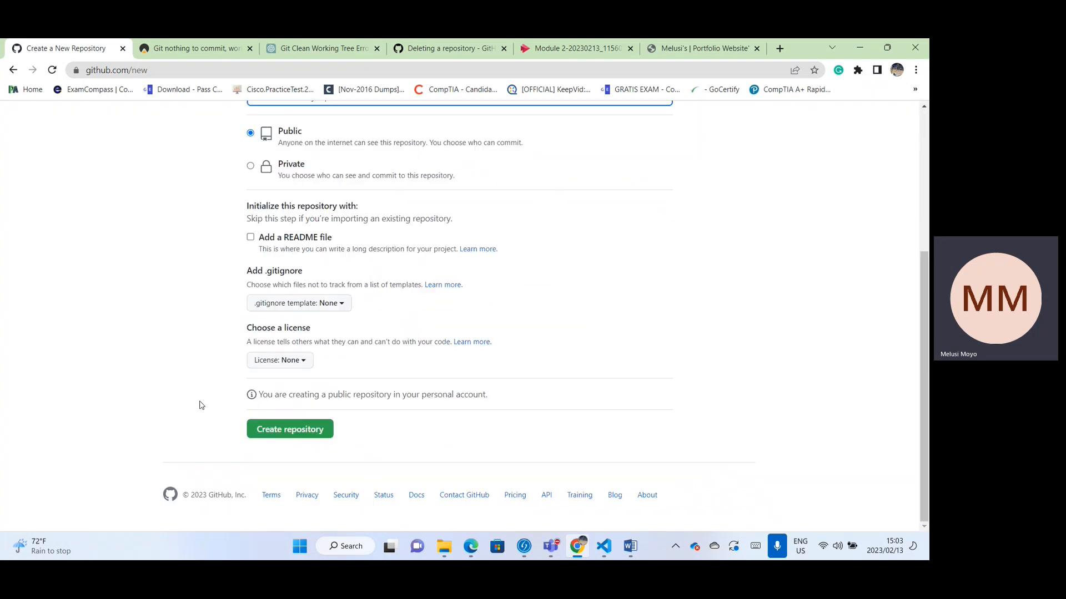
left_click(286, 434)
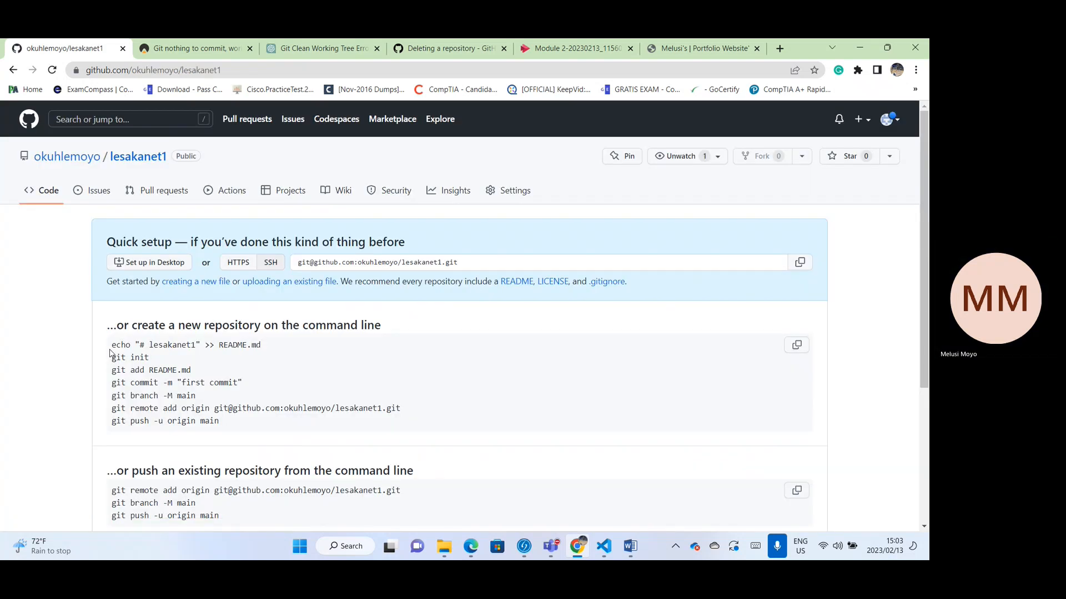
scroll(86, 338, "down", 2)
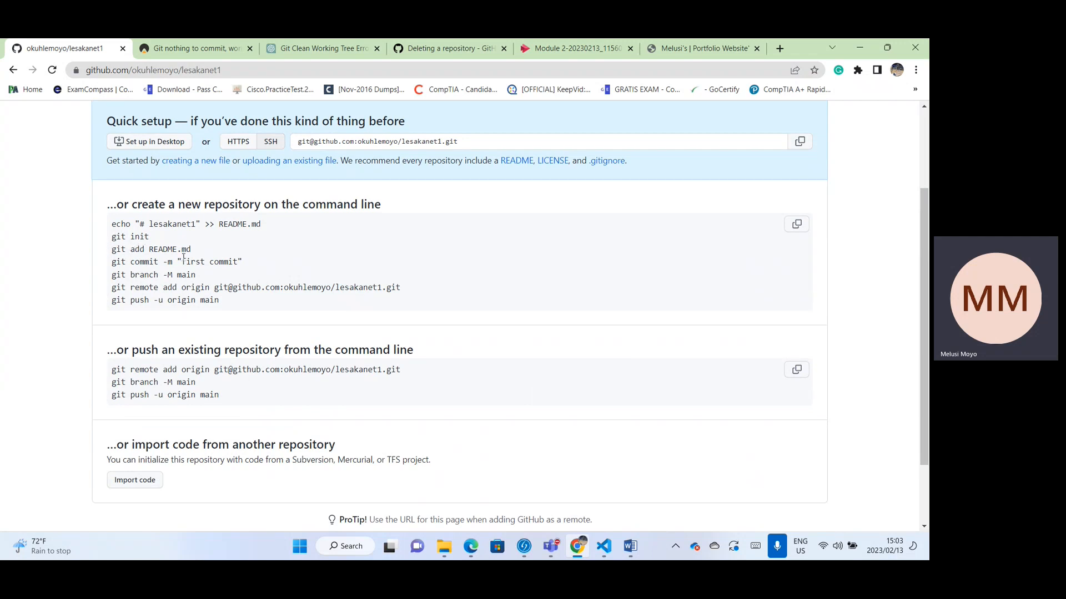
scroll(183, 257, "up", 1)
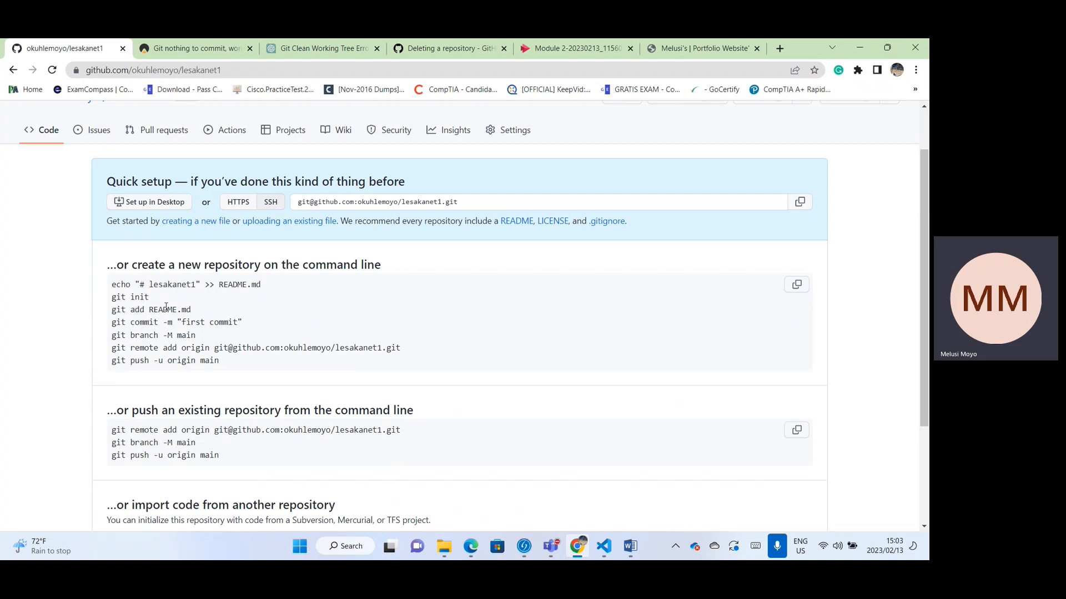
Switch to Visual Studio Code, close its webdev window, relaunch the program and close the Welcome page
left_click(604, 547)
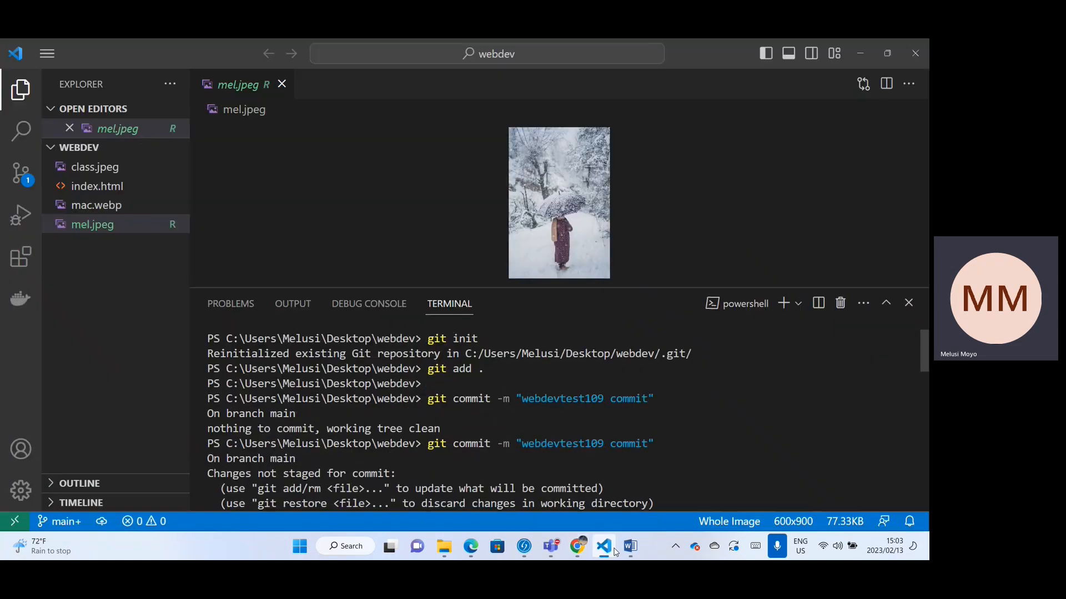
left_click(919, 53)
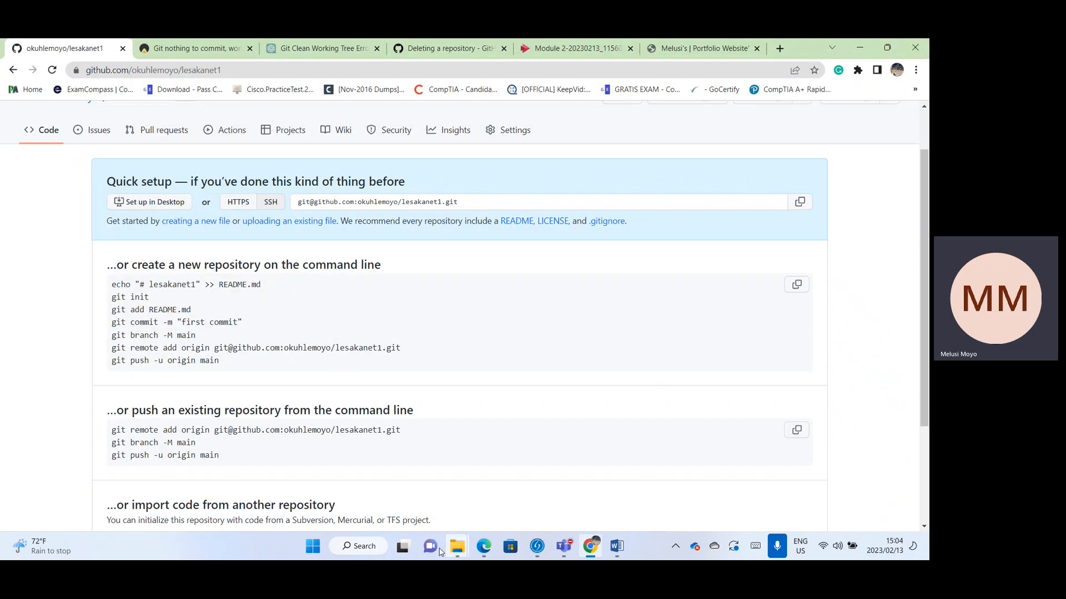
left_click(366, 546)
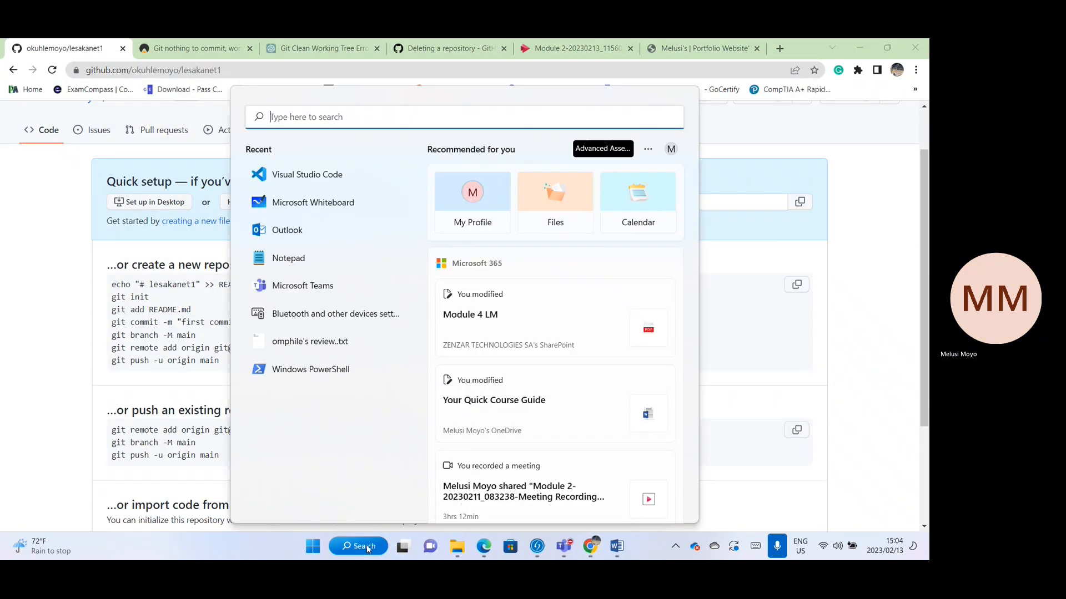
left_click(293, 186)
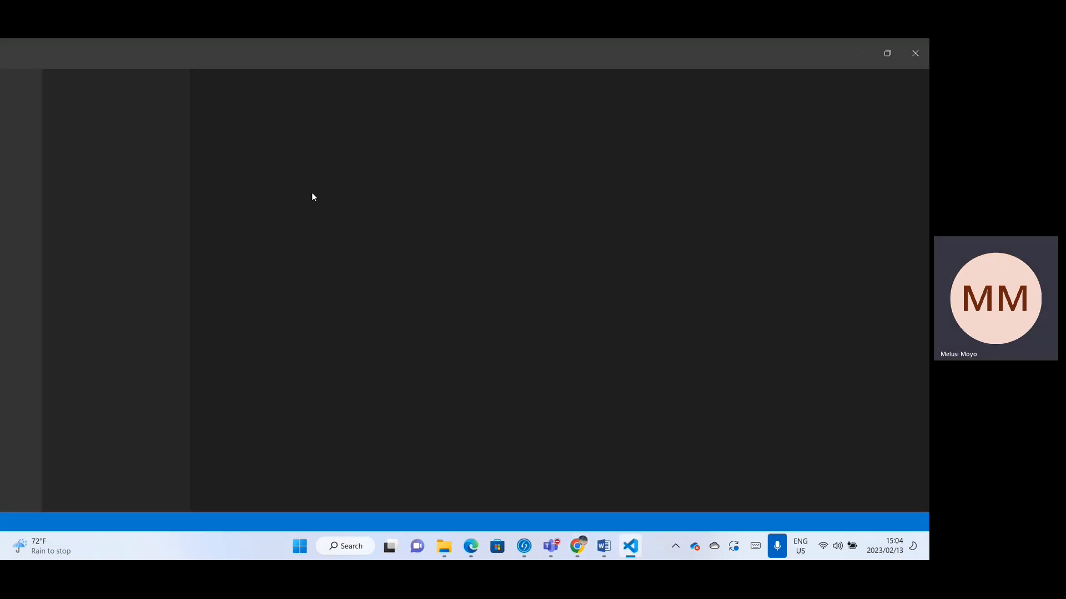
left_click(280, 83)
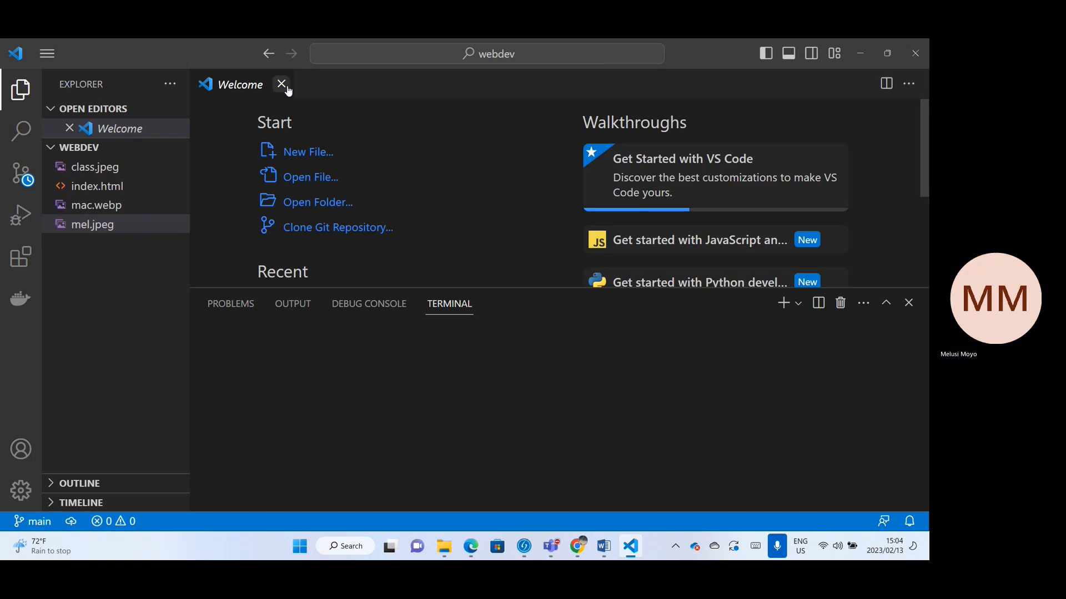
left_click(284, 85)
Return to the desktop, close the MelusiP folder window and move the MelusiP folder to another spot on the desktop
left_click(47, 54)
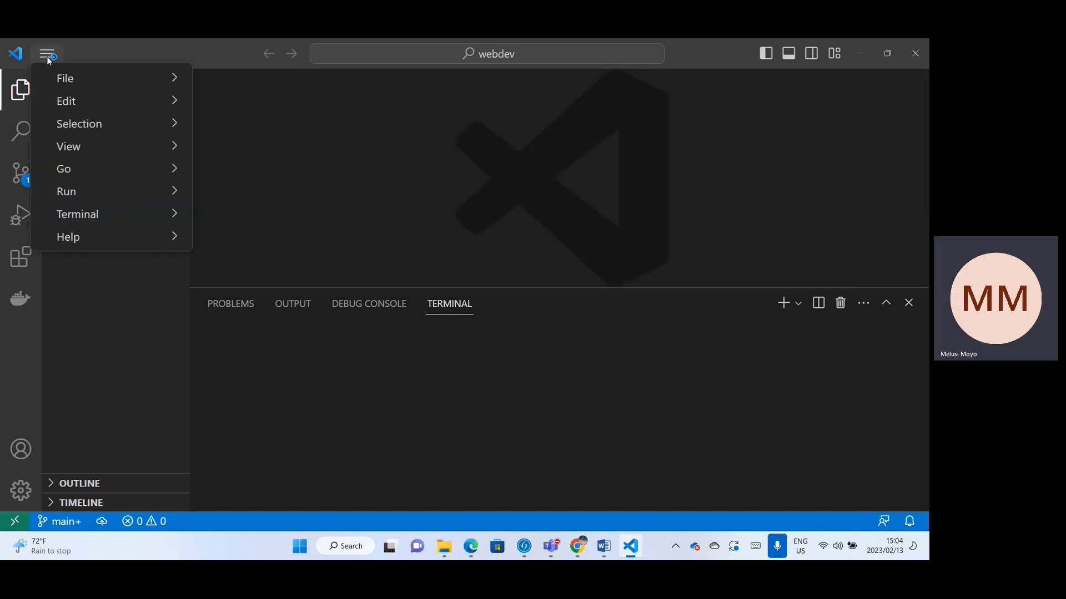
left_click(859, 53)
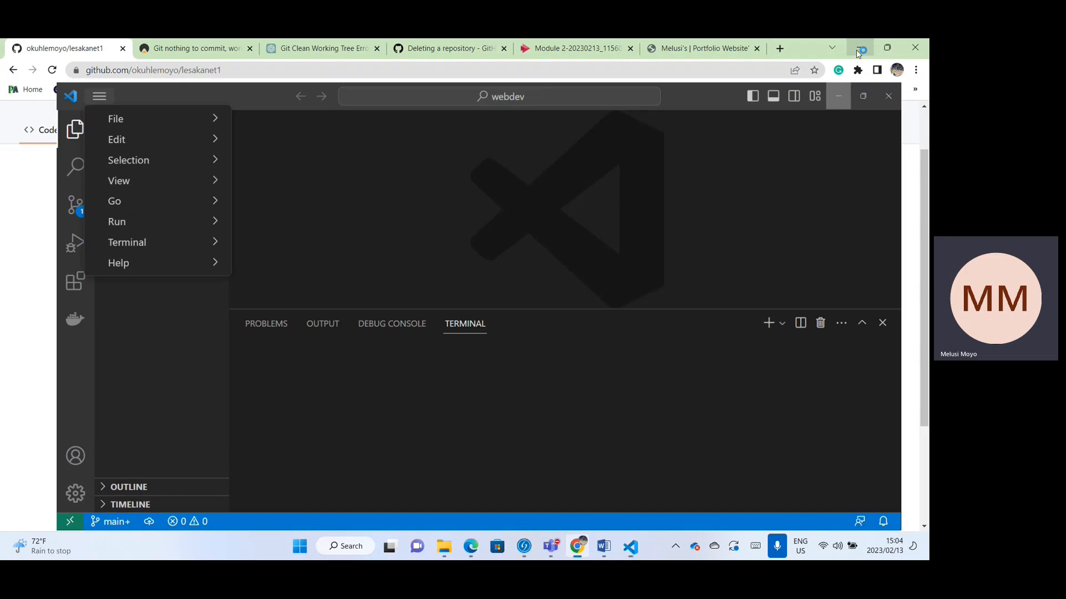
left_click(859, 50)
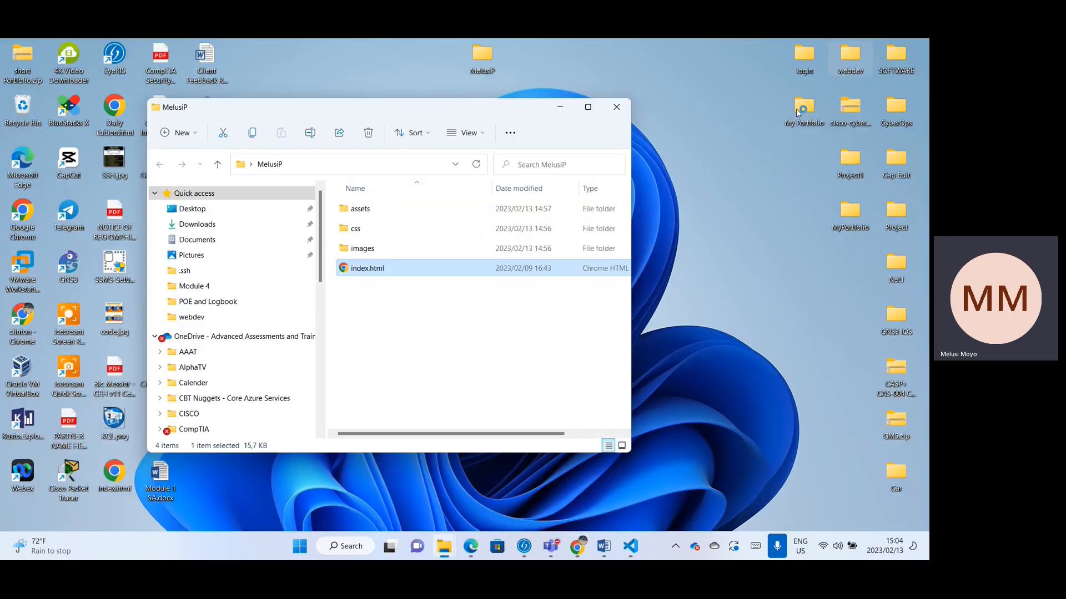
left_click(615, 111)
left_click_drag(482, 60, 426, 78)
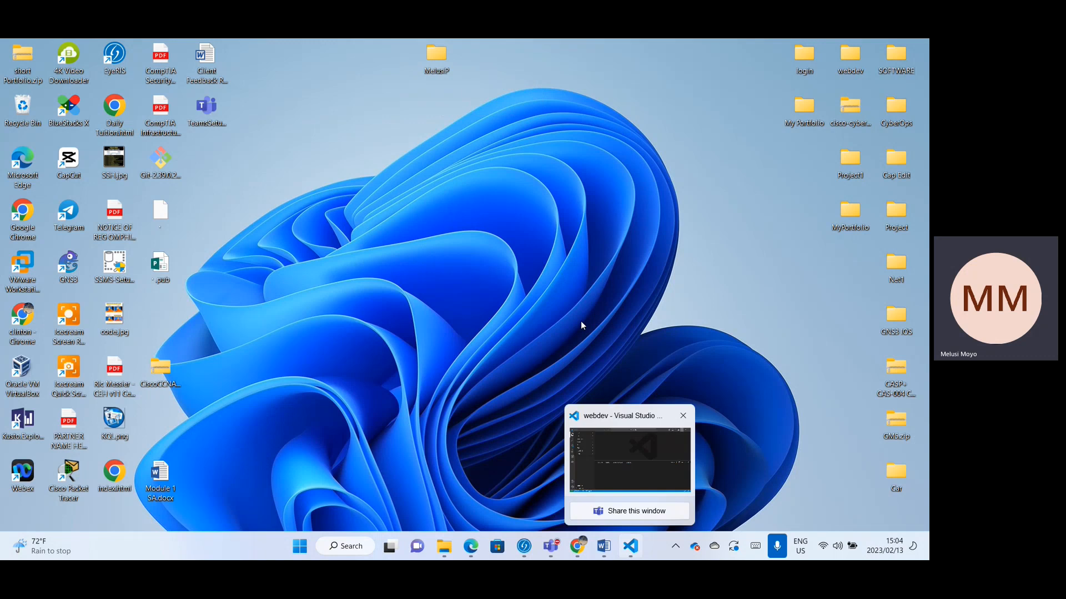
mouse_move(441, 65)
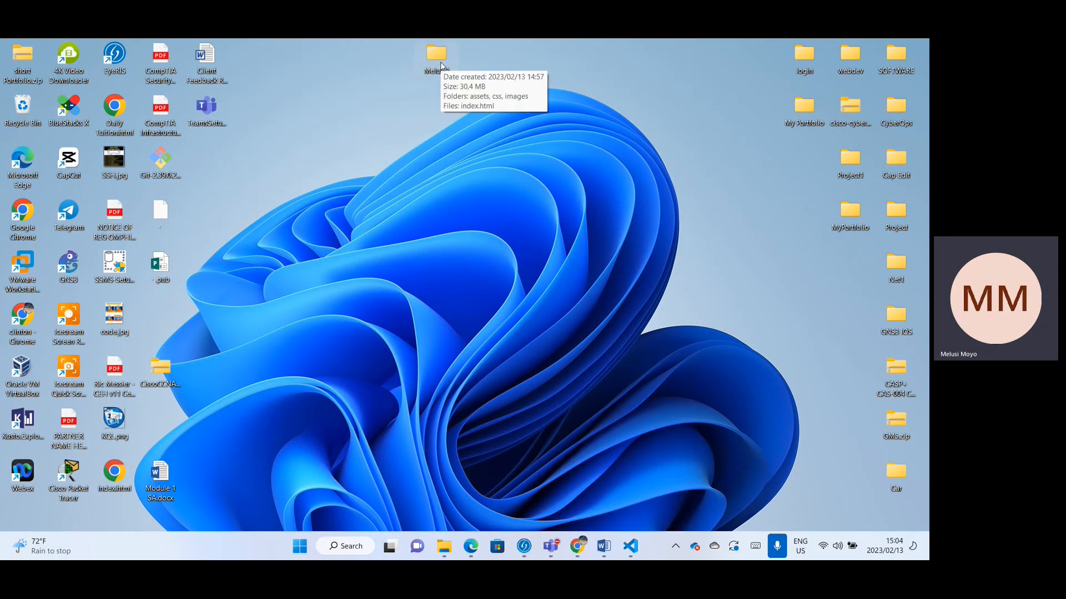
Switch to Visual Studio Code, open the MelusiP folder from the Desktop as the workspace and display its index.html
left_click(629, 546)
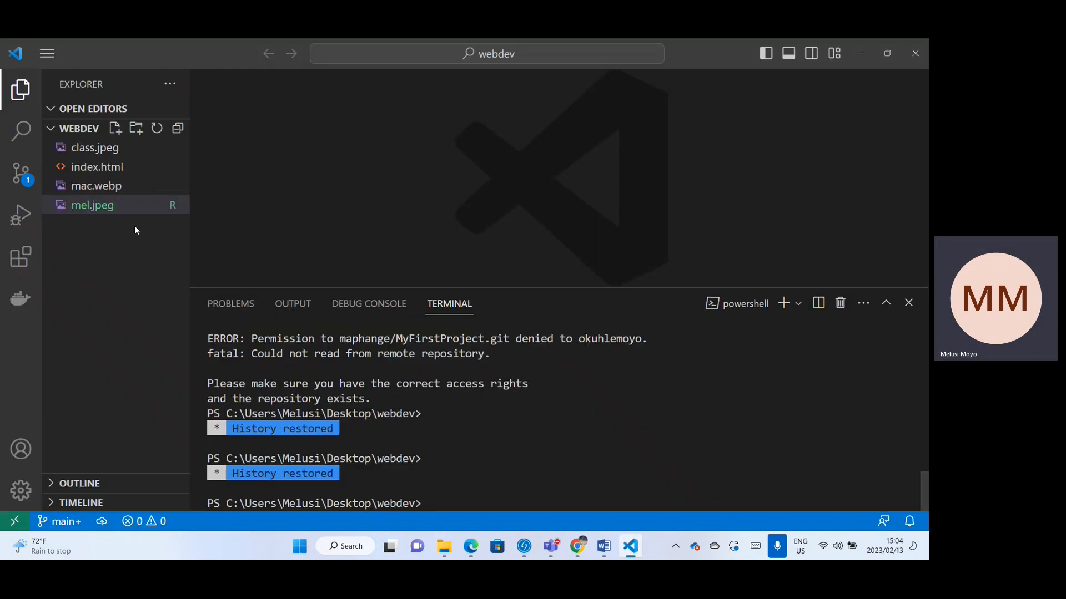
left_click(49, 55)
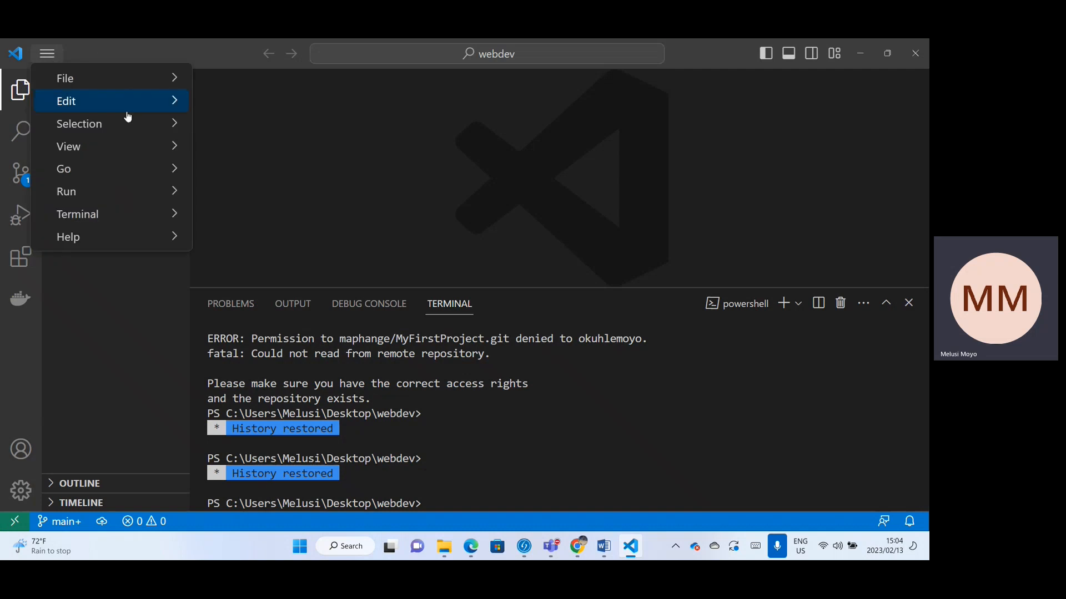
mouse_move(131, 84)
left_click(266, 179)
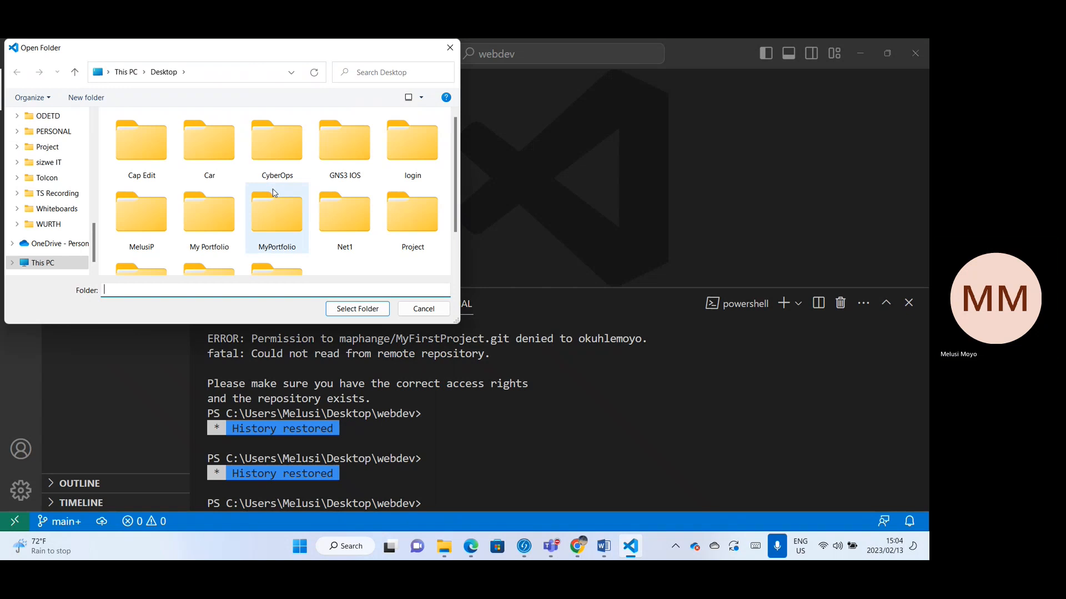
scroll(280, 197, "down", 1)
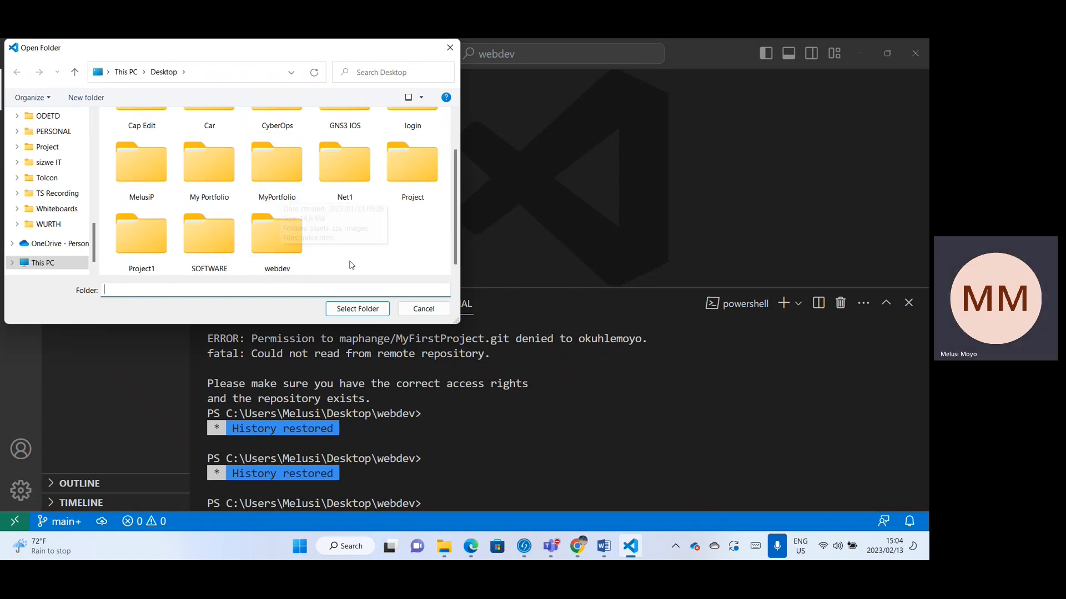
left_click(139, 164)
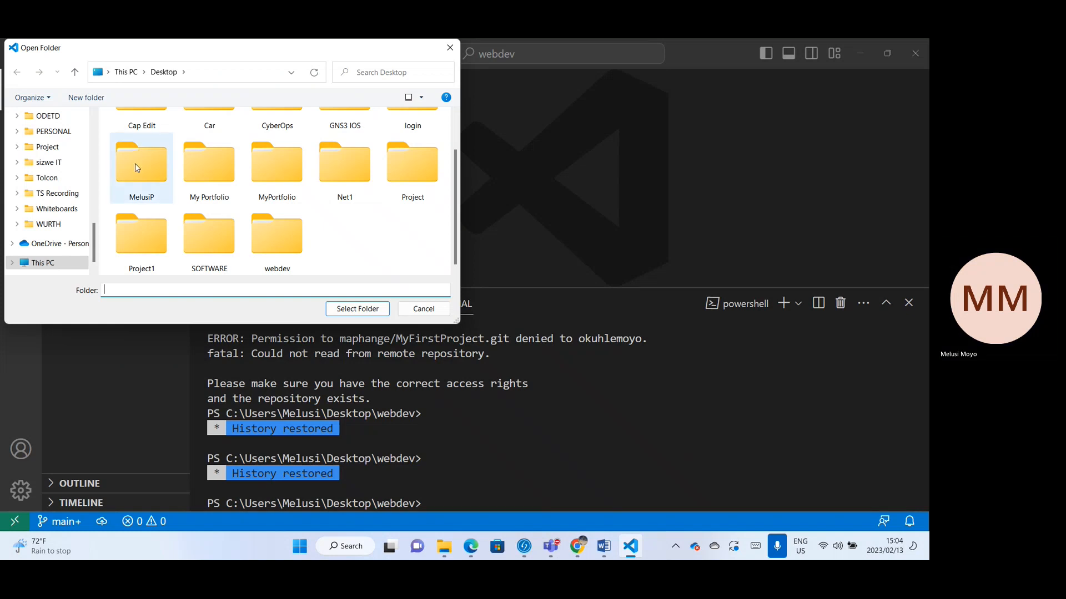
left_click(366, 312)
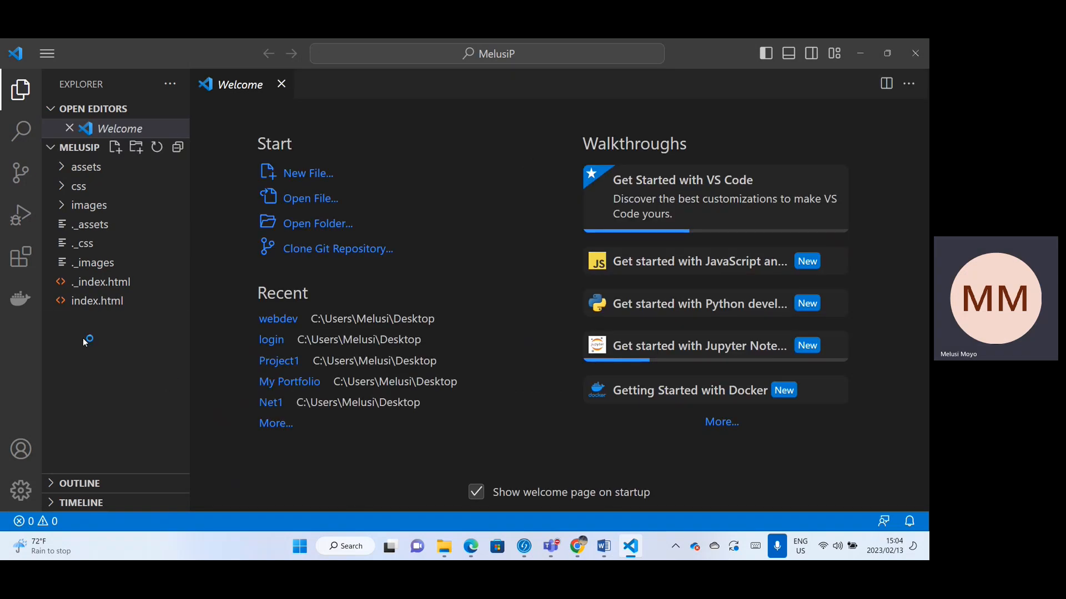
left_click(96, 302)
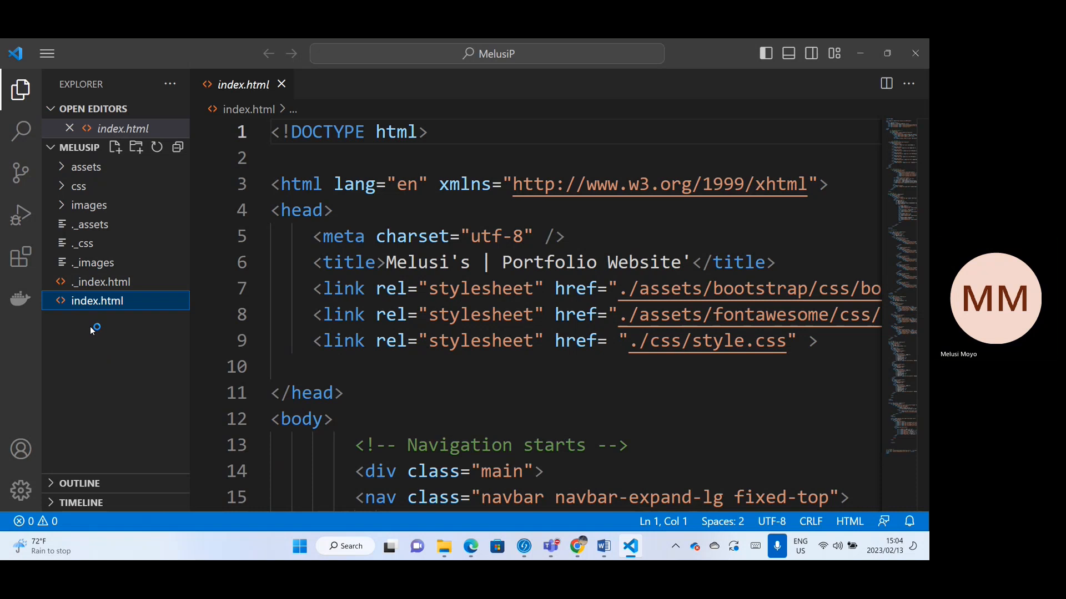
Open the desktop's MelusiP folder in File Explorer and delete Jessie-Portfolio-main.zip from its images subfolder
left_click(859, 55)
double_click(444, 81)
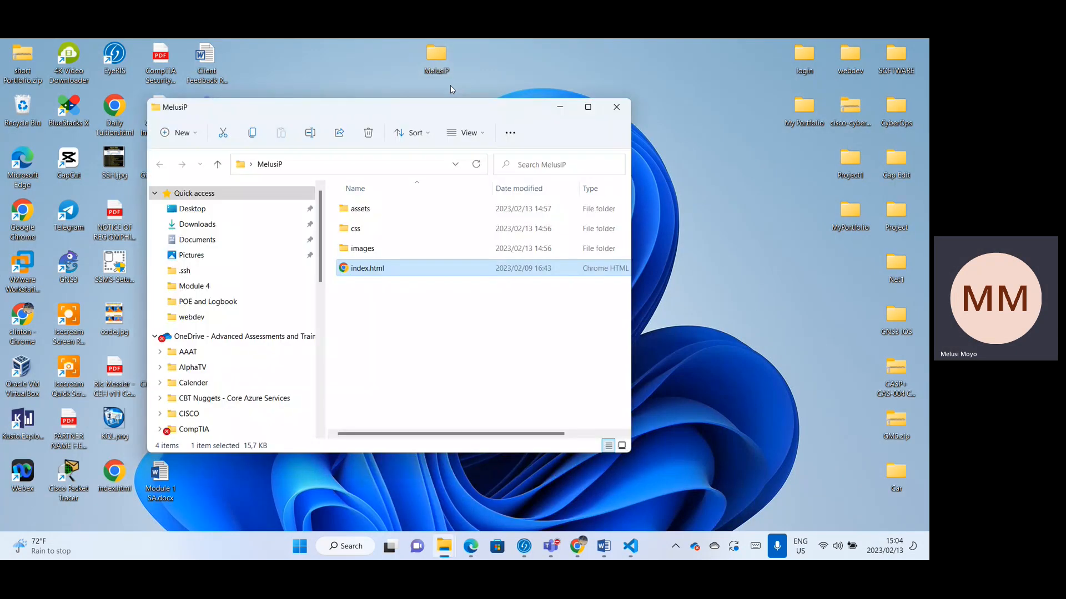
double_click(364, 248)
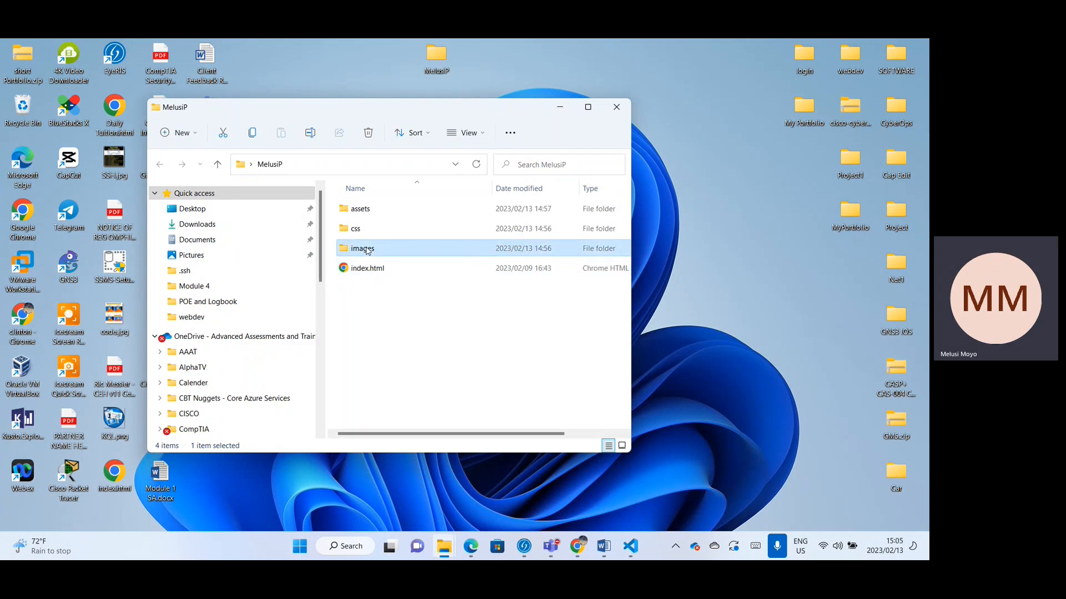
scroll(412, 326, "down", 3)
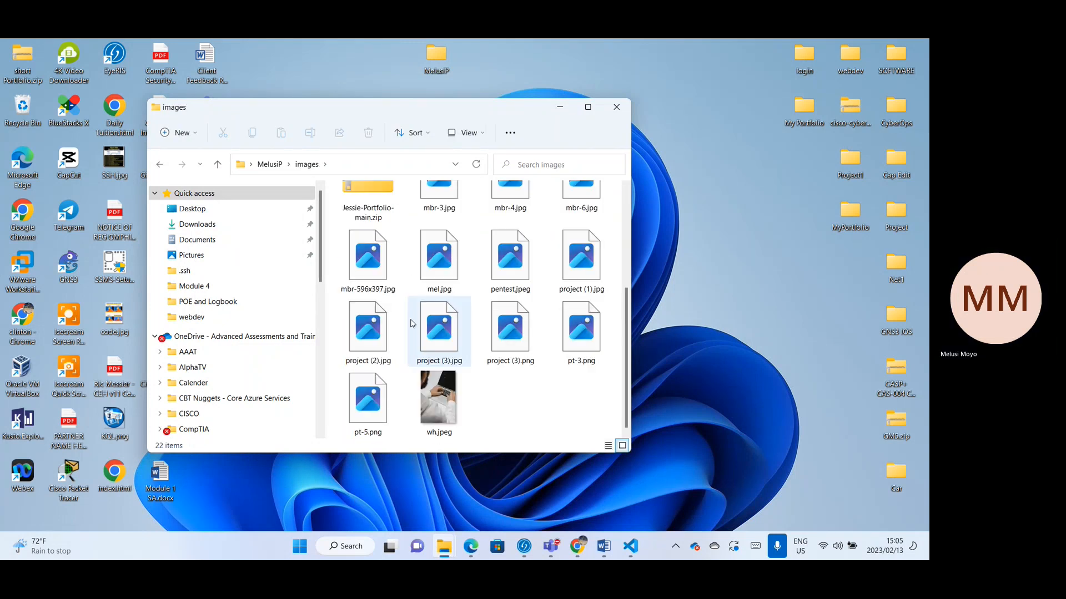
scroll(412, 323, "up", 3)
left_click(376, 358)
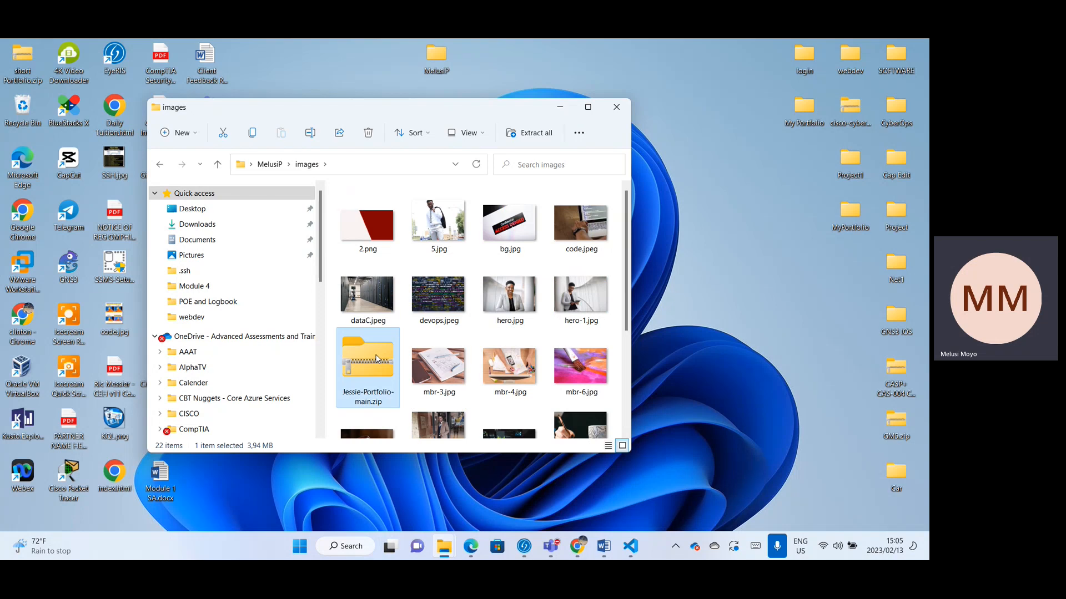
right_click(376, 357)
left_click(488, 371)
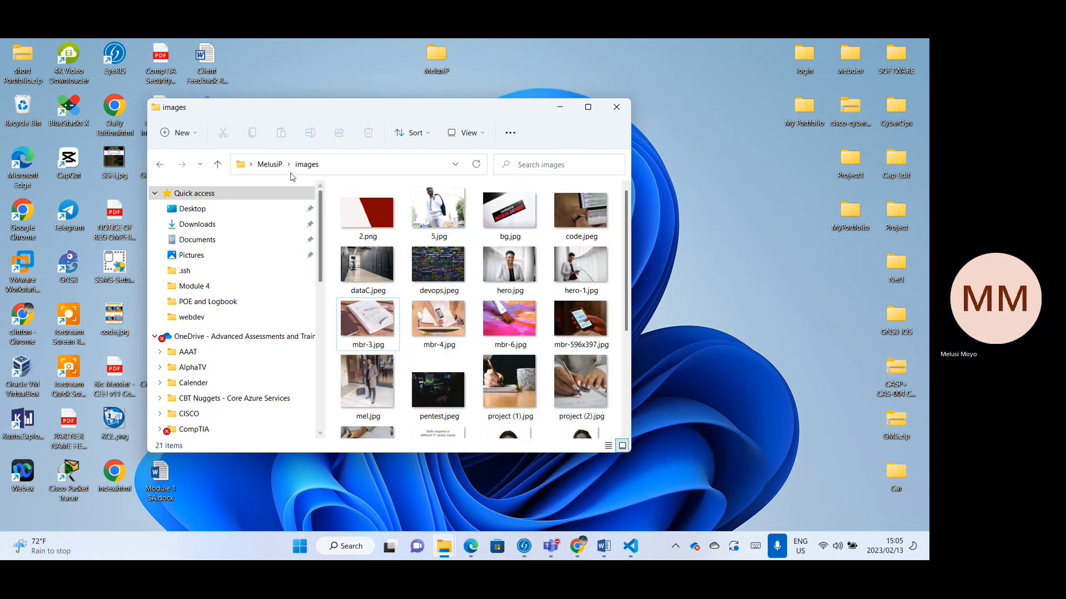
Check the contents of the css and assets subfolders of MelusiP, then minimize the folder window
left_click(271, 165)
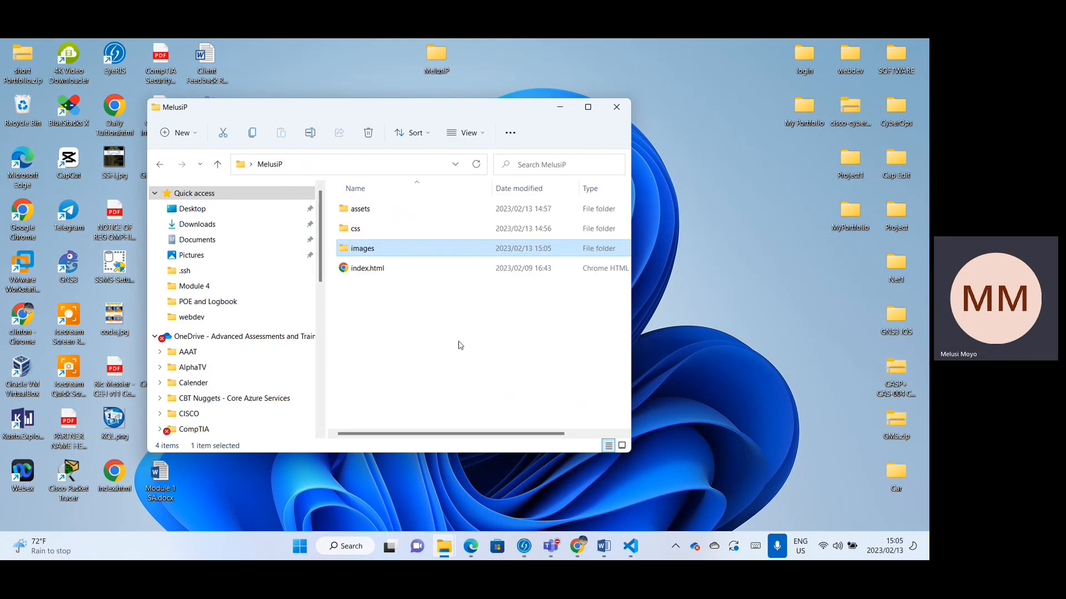
double_click(371, 233)
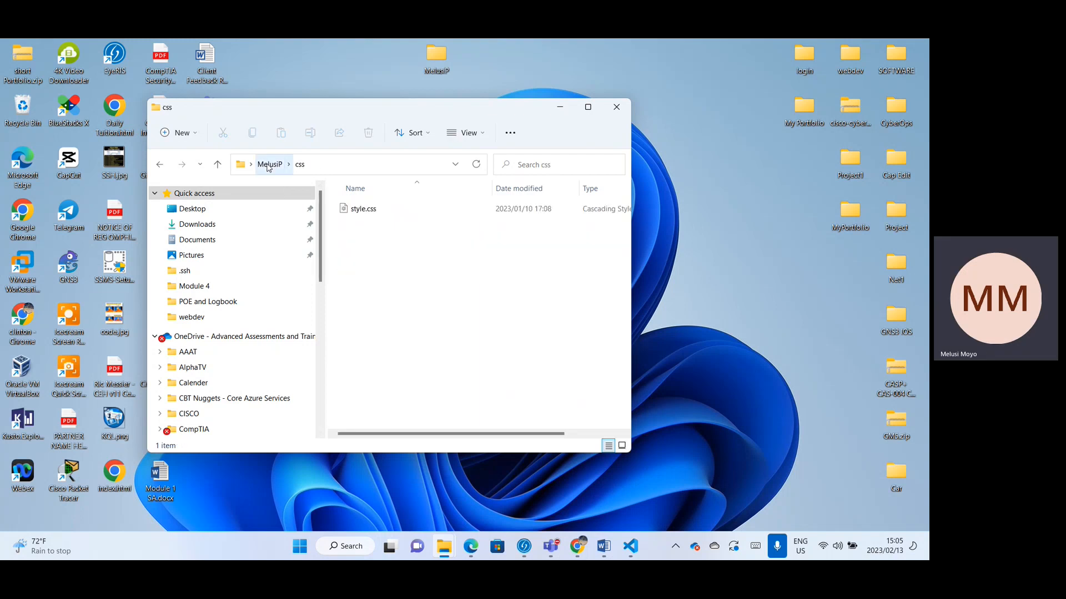
left_click(271, 165)
double_click(360, 242)
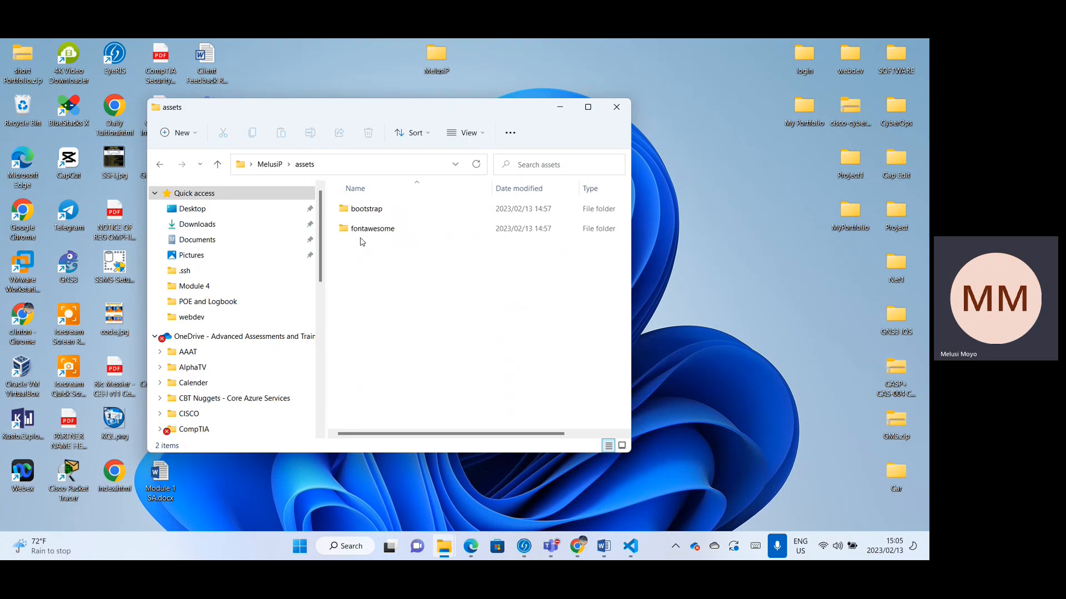
left_click(271, 165)
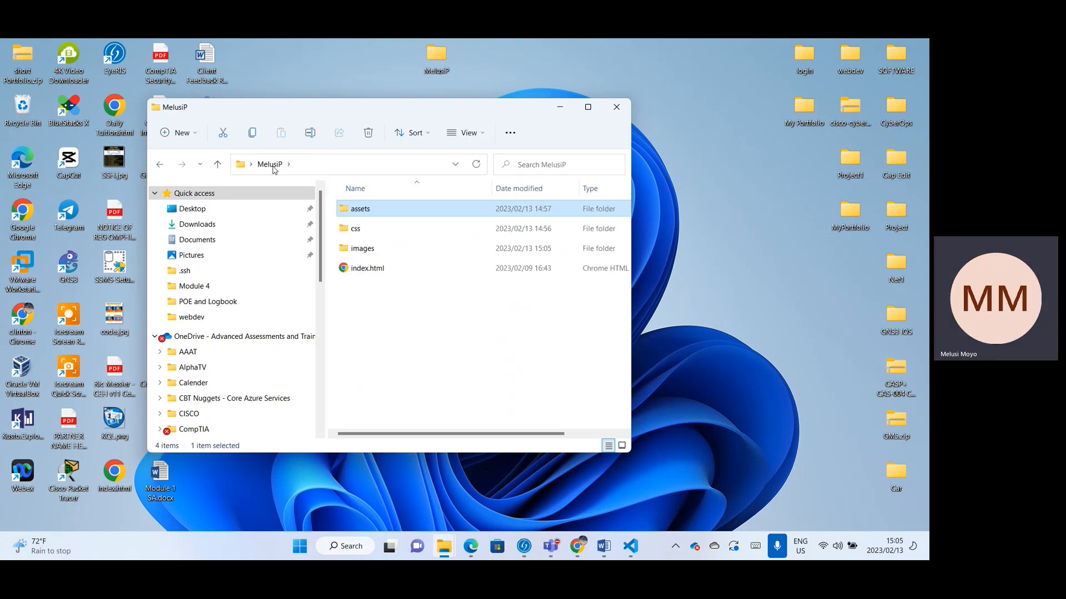
left_click(160, 165)
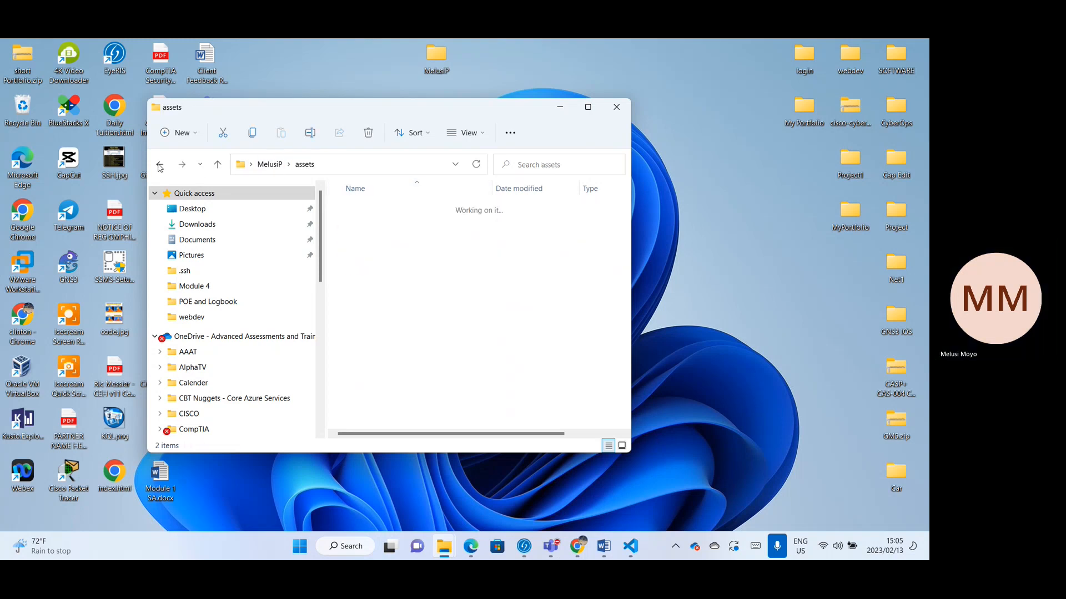
left_click(270, 164)
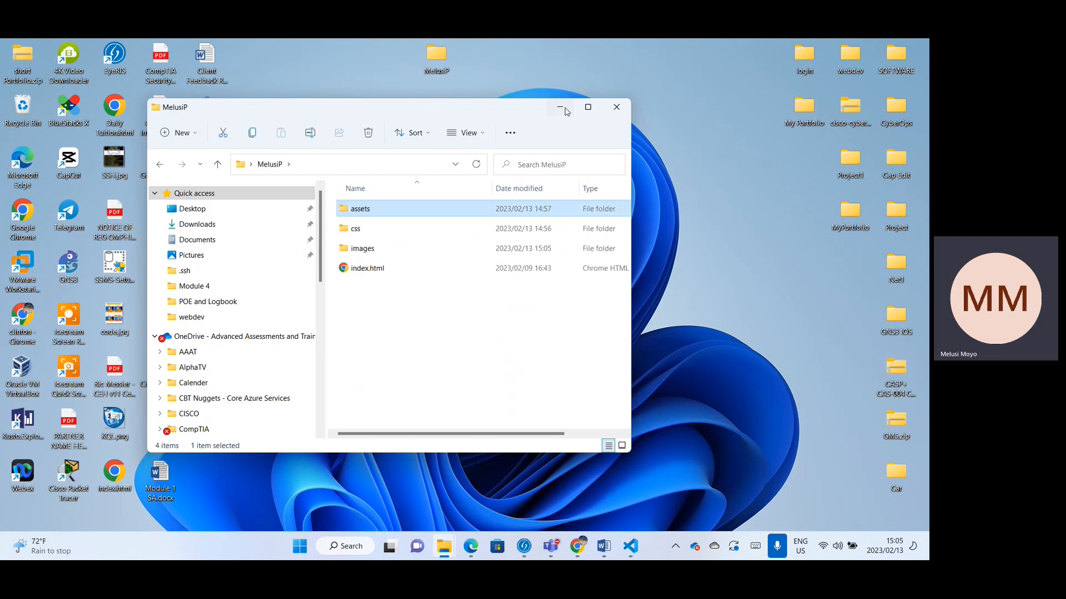
left_click(566, 111)
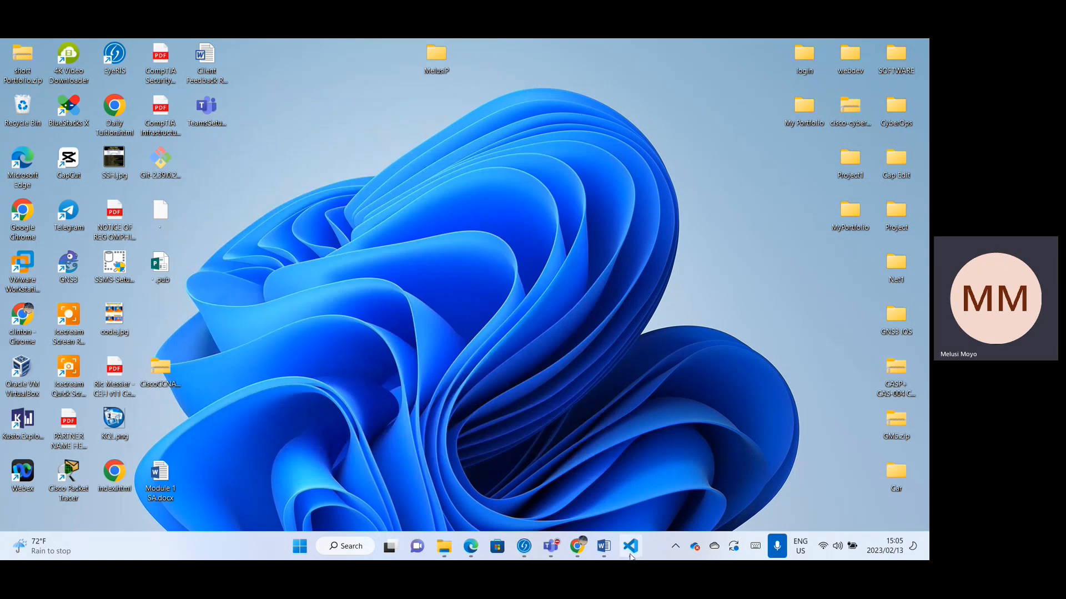
Switch to Visual Studio Code and delete the ._index.html file from the MelusiP workspace
left_click(630, 549)
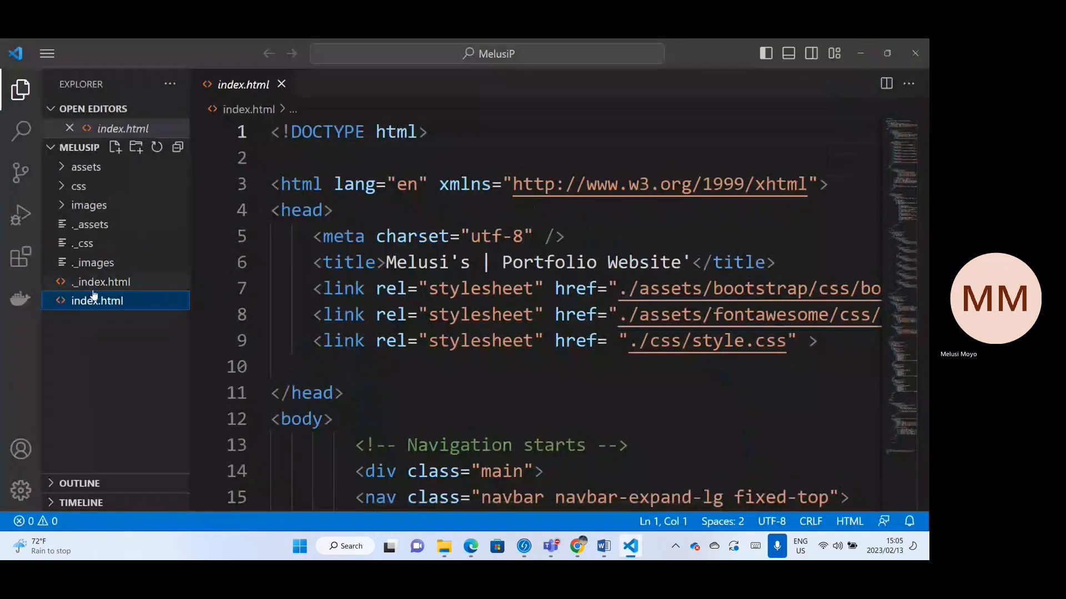
left_click(94, 282)
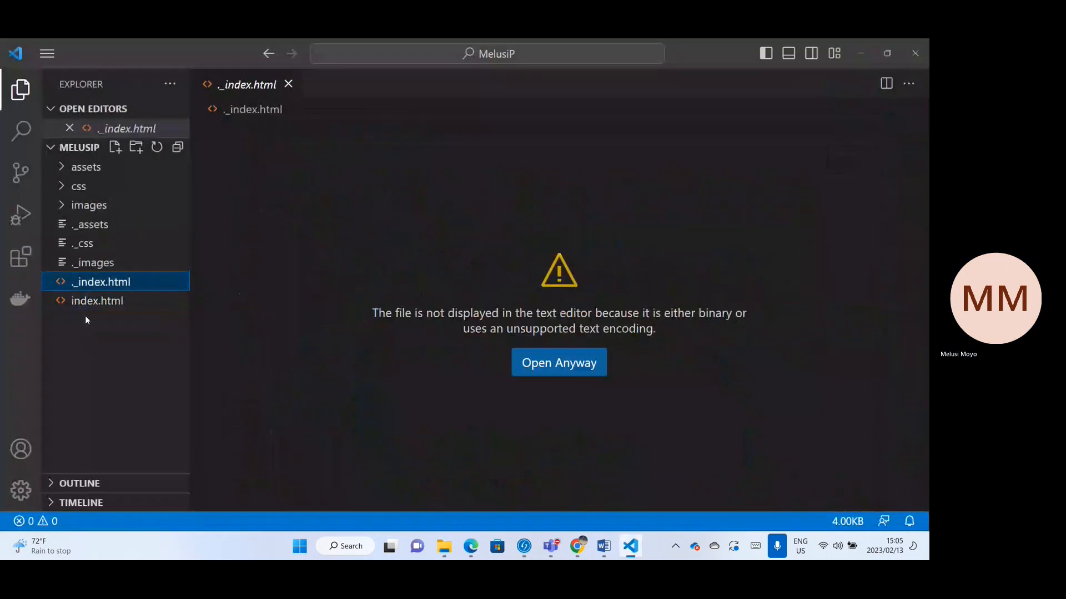
right_click(92, 281)
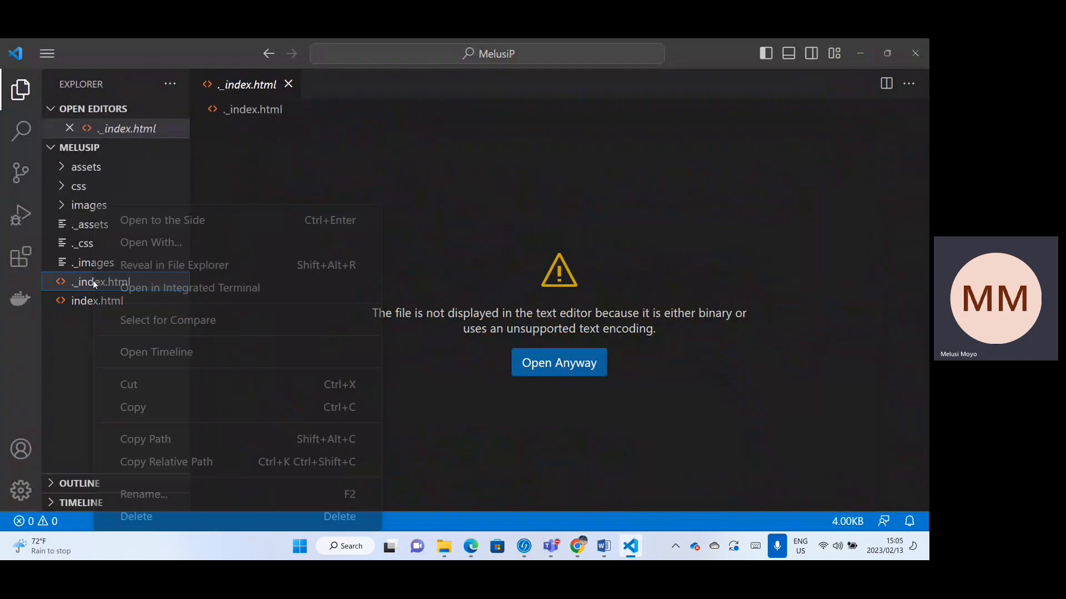
left_click(150, 516)
left_click(488, 301)
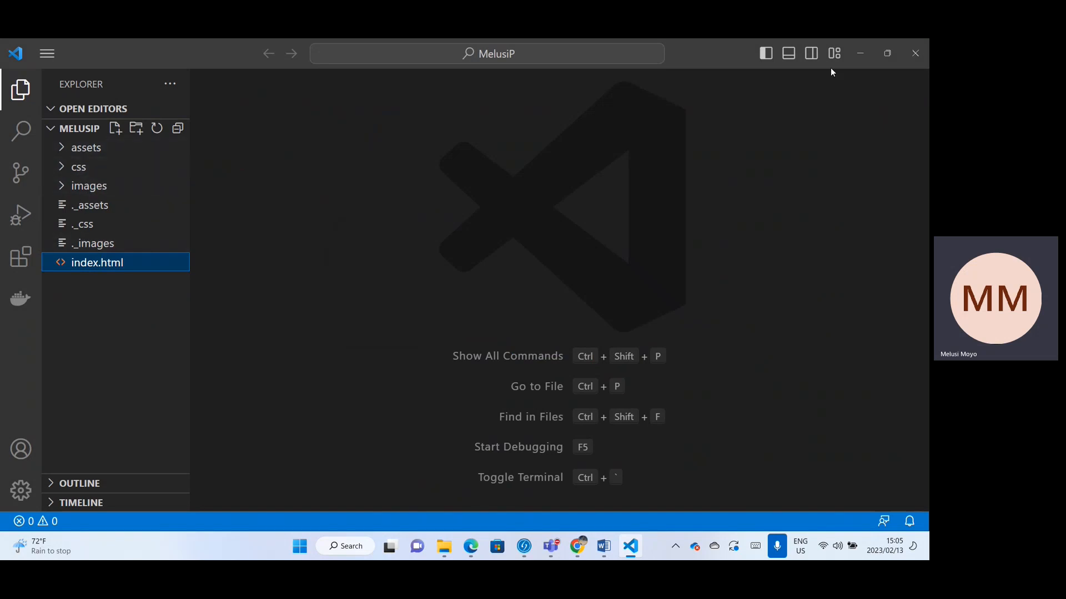
Open a new terminal in the MelusiP workspace
left_click(859, 53)
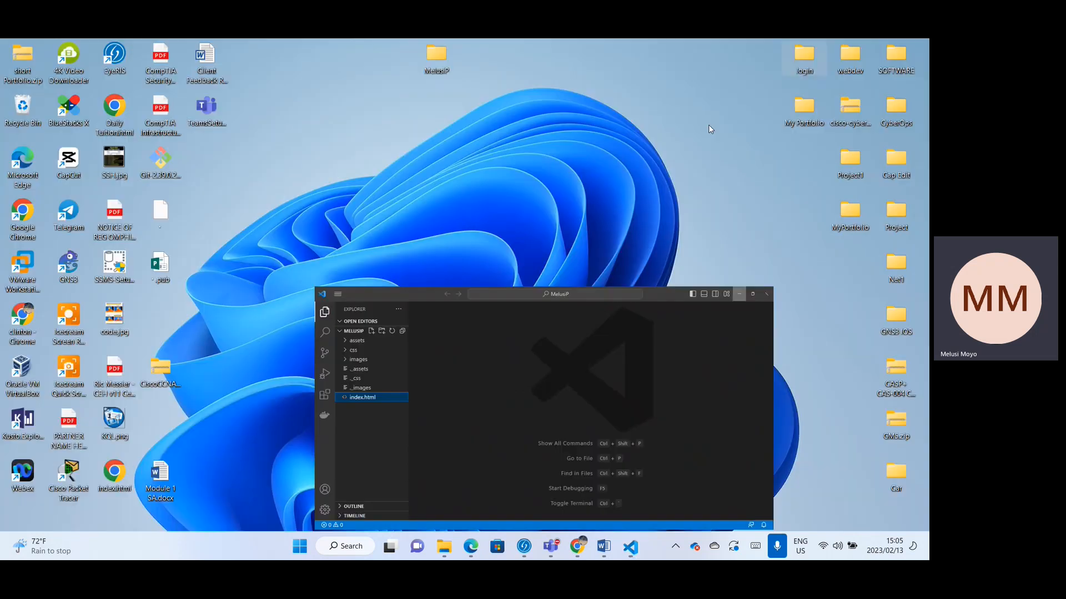
left_click(629, 546)
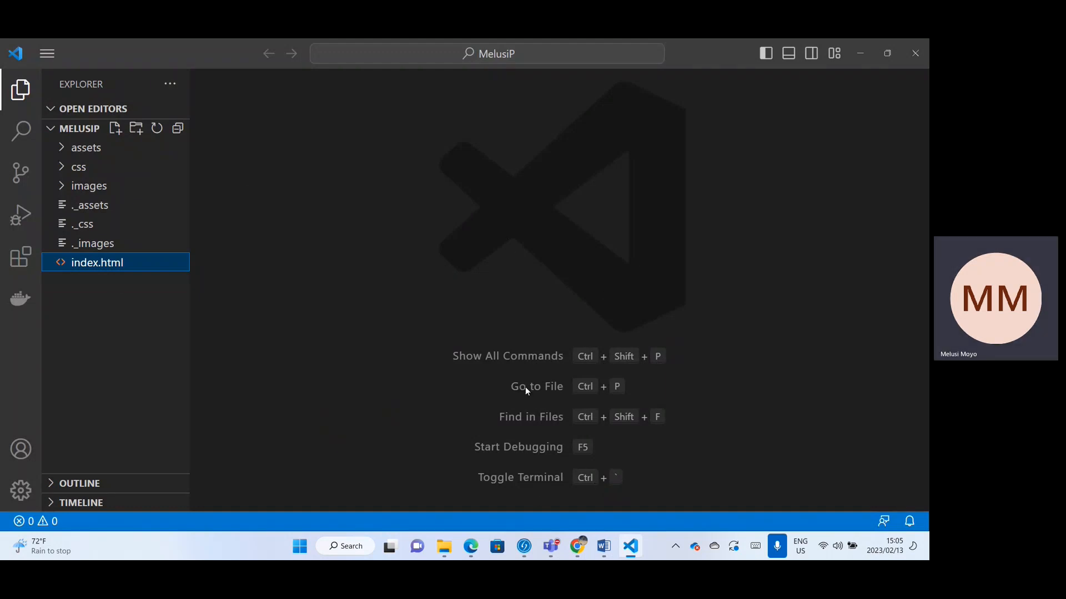
left_click(47, 53)
mouse_move(116, 84)
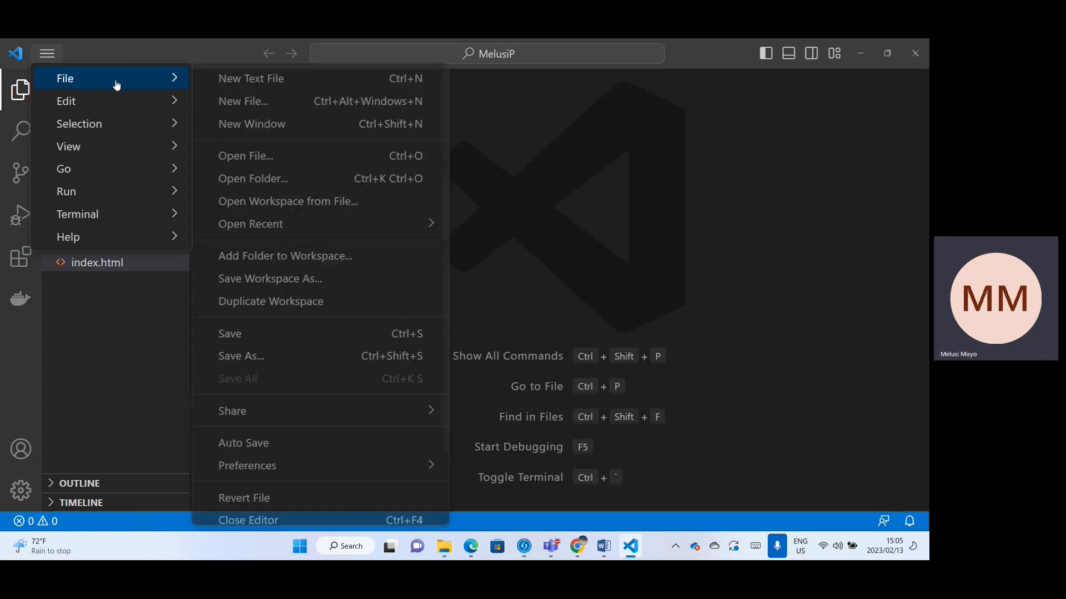
mouse_move(115, 214)
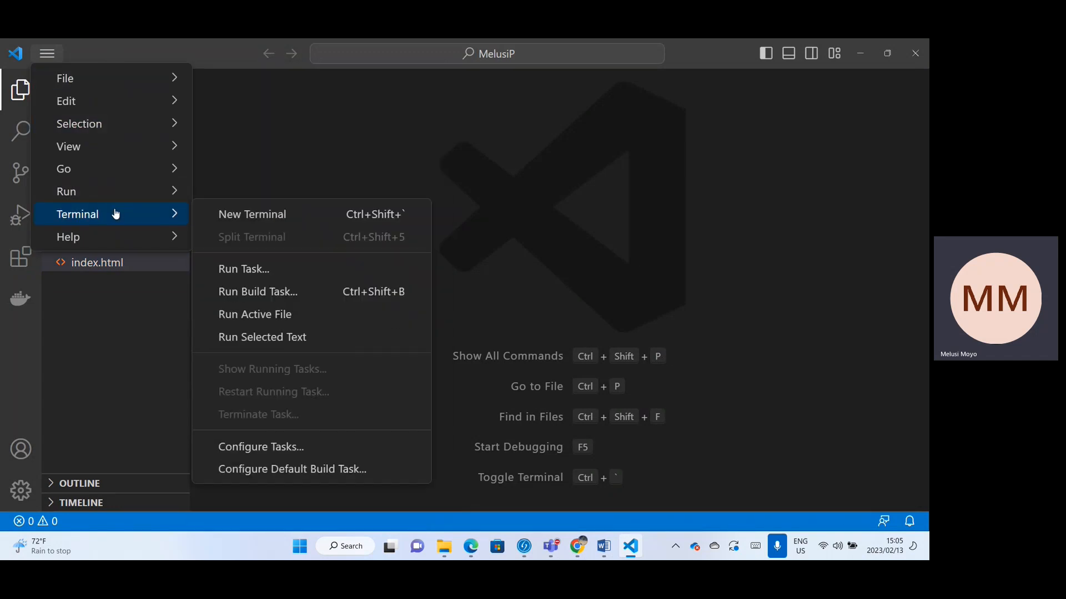
left_click(258, 214)
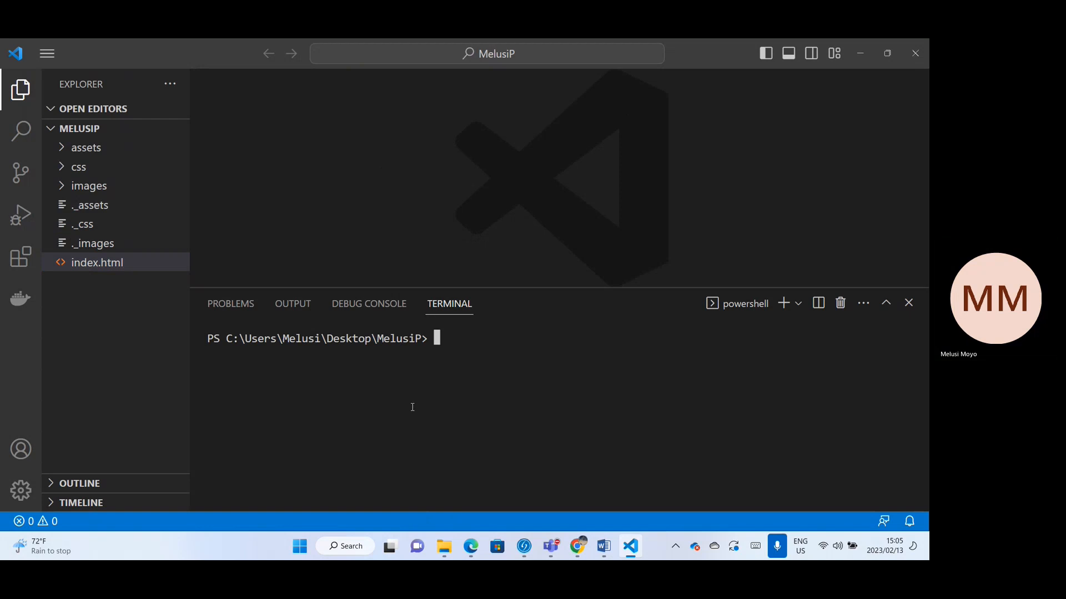
mouse_move(206, 337)
left_mouse_down()
mouse_move(419, 356)
mouse_move(193, 344)
left_mouse_up()
left_click(436, 348)
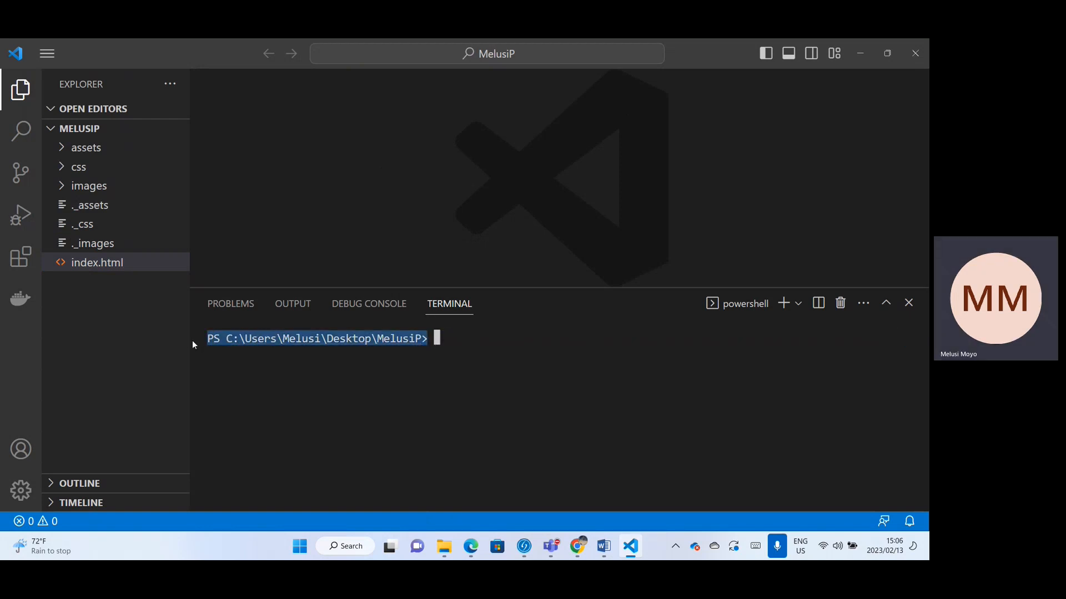
left_click(279, 372)
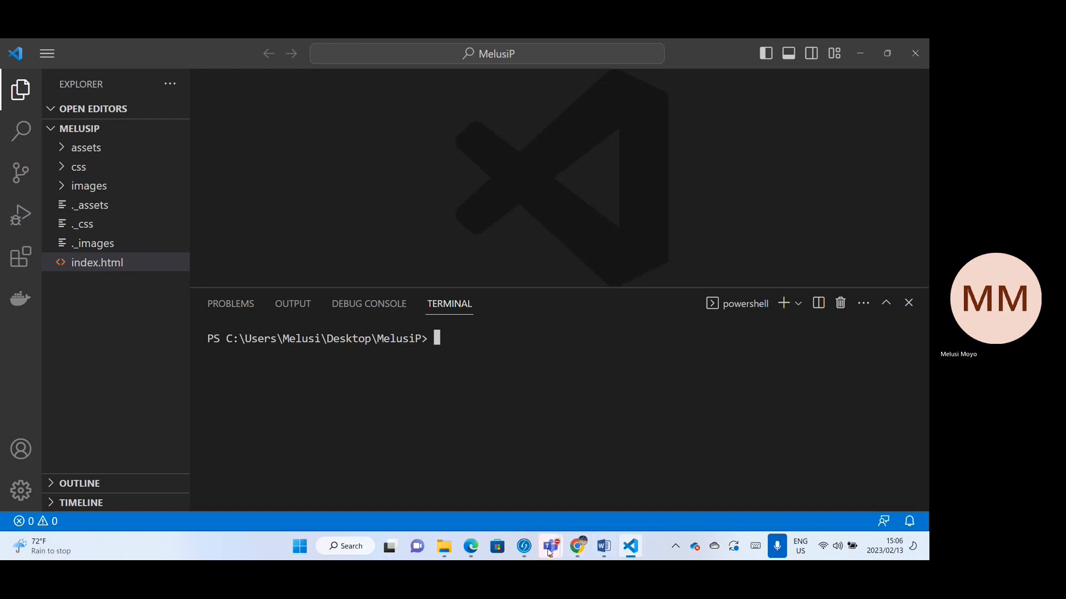
mouse_move(549, 551)
left_click(604, 493)
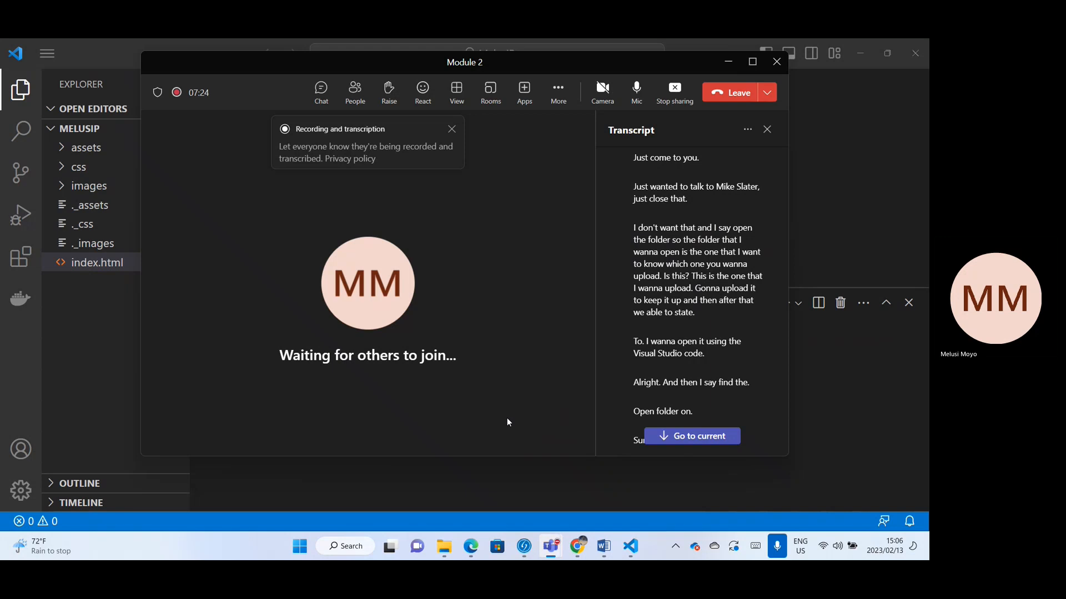
left_click(728, 62)
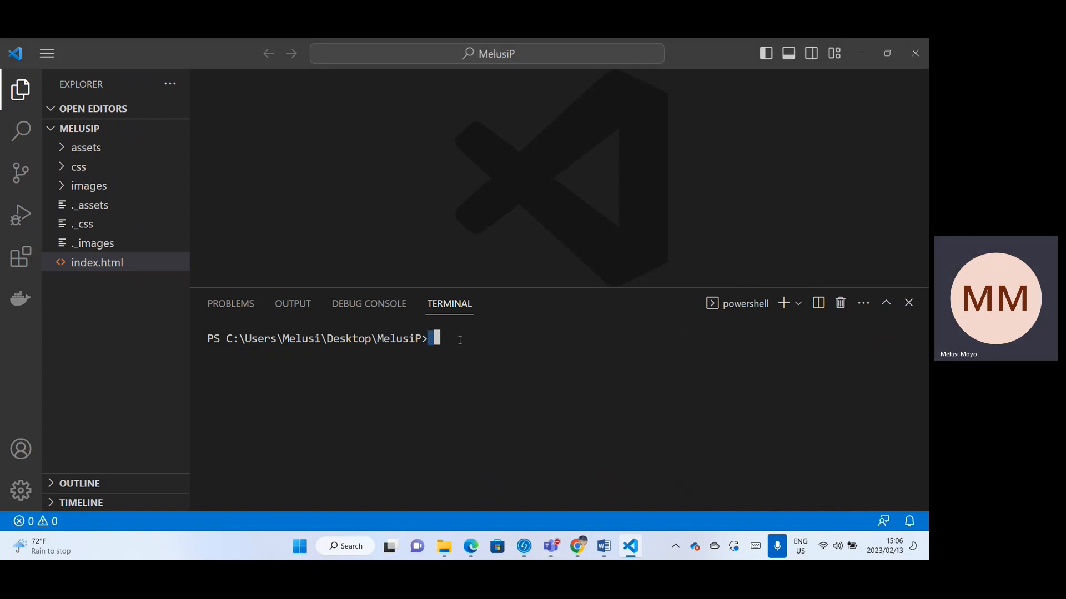
Copy the git init command from the lesakanet1 setup page in Chrome and run it in the Visual Studio Code terminal
left_click(578, 555)
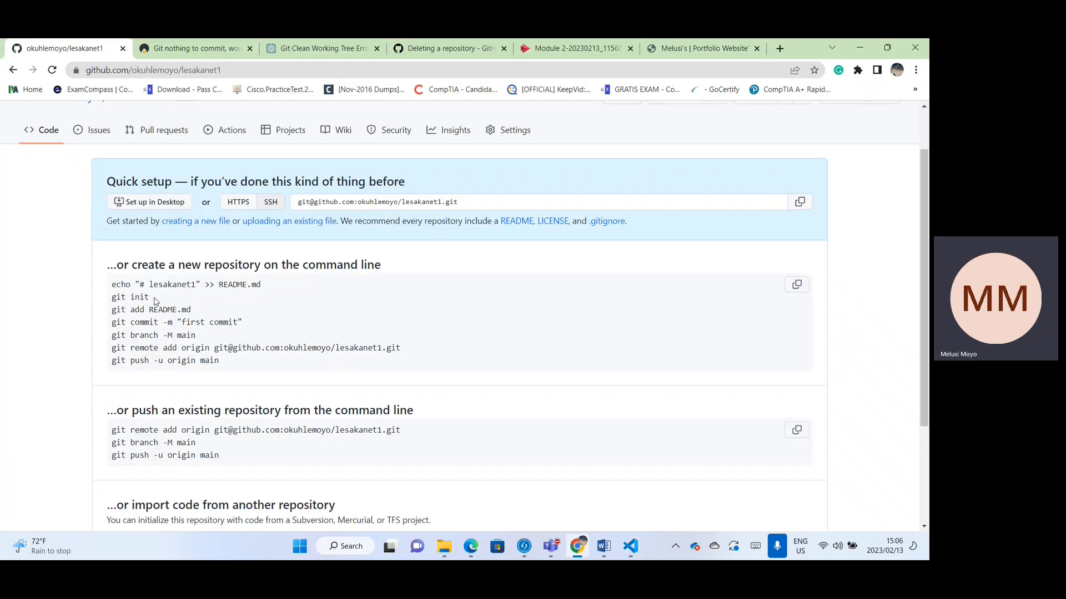
left_click_drag(156, 300, 114, 299)
right_click(139, 298)
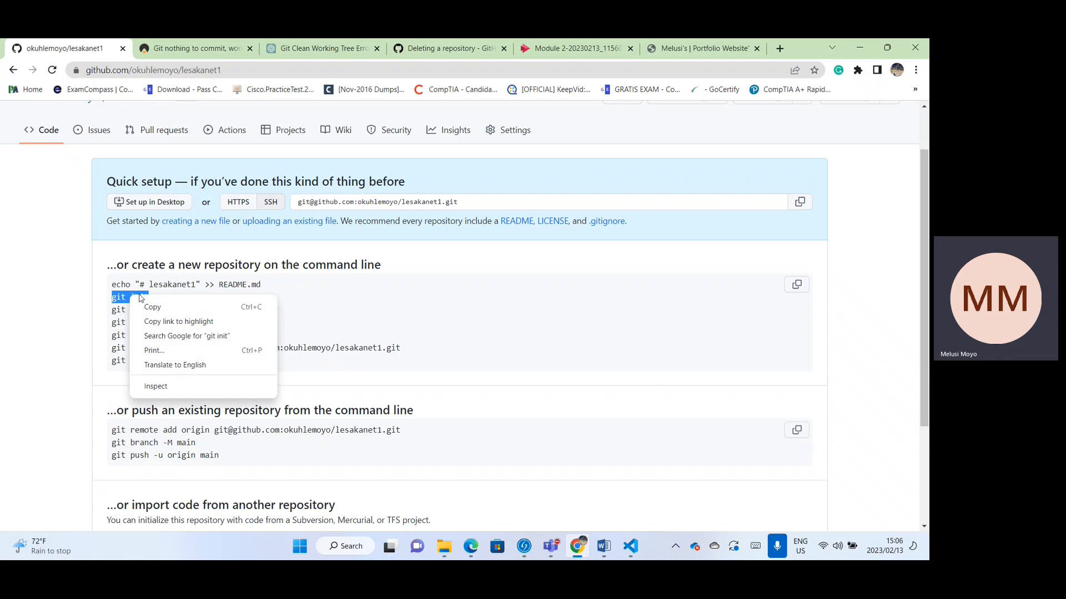
left_click(161, 310)
left_click(859, 49)
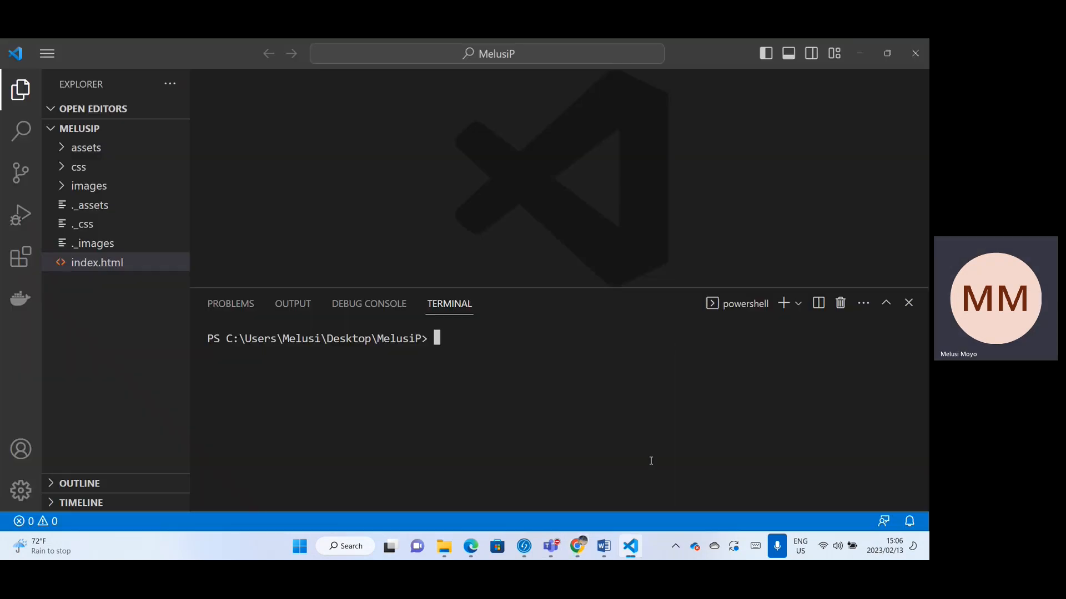
key("ctrl+v")
key("Return")
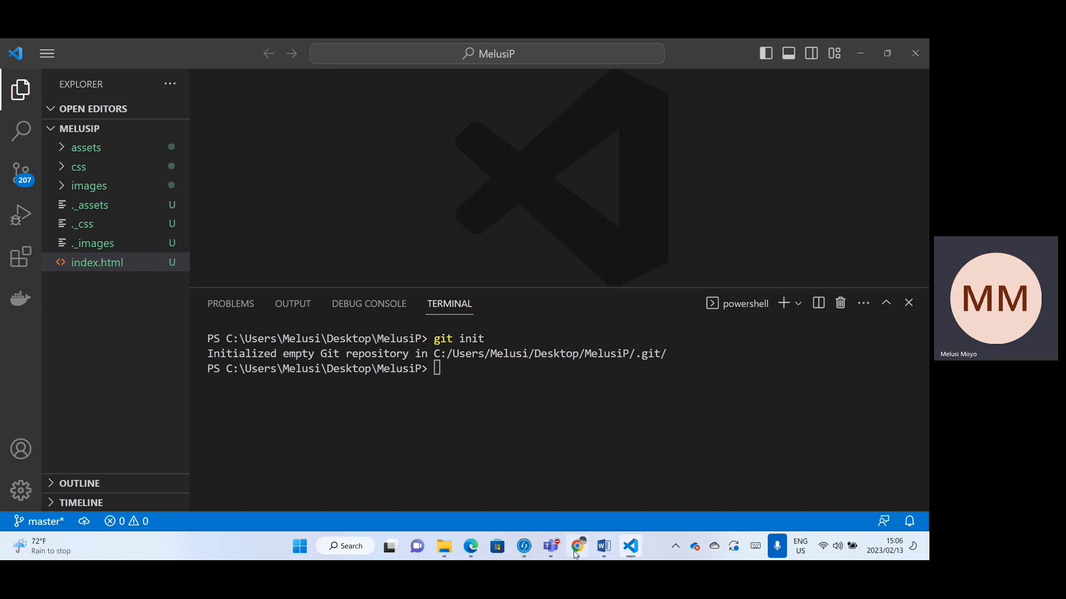
Copy the git add README.md command from the GitHub setup page in Chrome and paste it into the Visual Studio Code terminal
left_click(576, 550)
left_click_drag(192, 310, 113, 315)
right_click(127, 309)
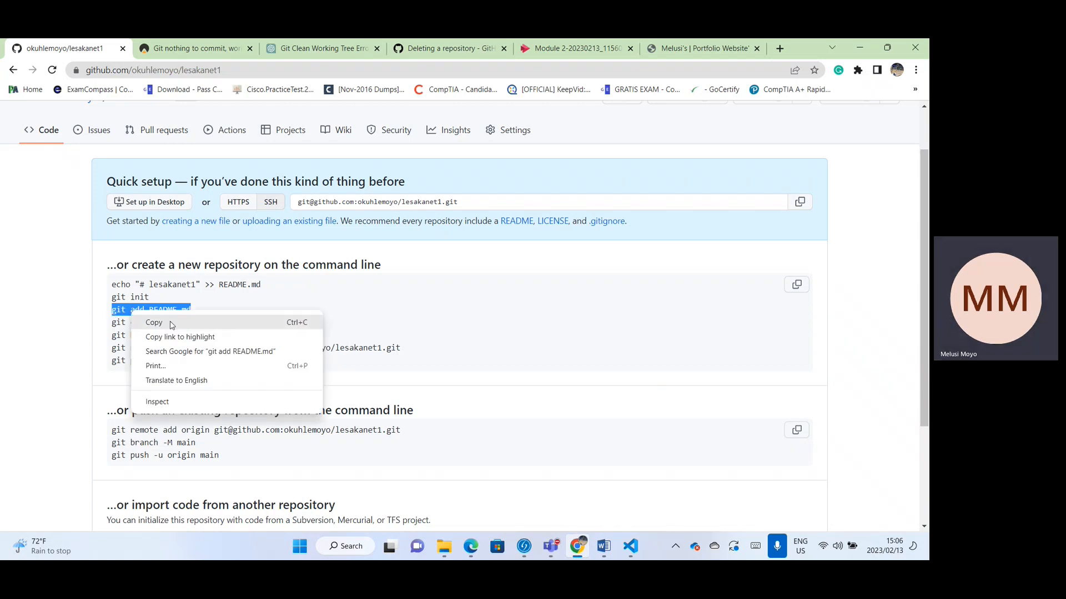
left_click(153, 320)
left_click(631, 549)
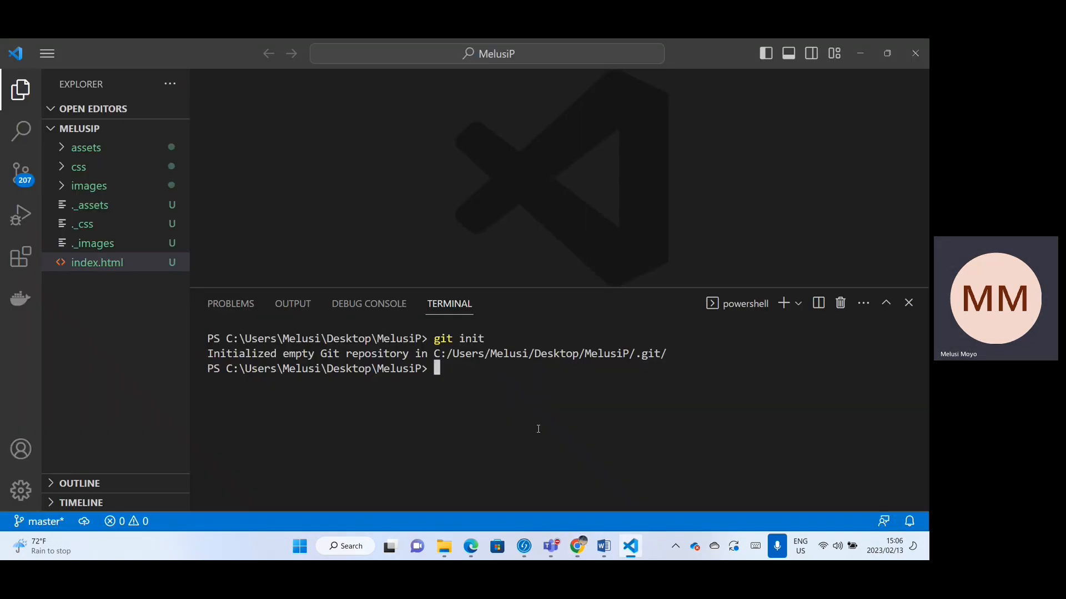
key("ctrl+v")
Replace README.md with . in the pasted command, run git add . and review its output
key("BackSpace")
key("BackSpace")
key("BackSpace")
key("BackSpace")
key("BackSpace")
key("BackSpace")
key("BackSpace")
key("BackSpace")
key("BackSpace")
type(".")
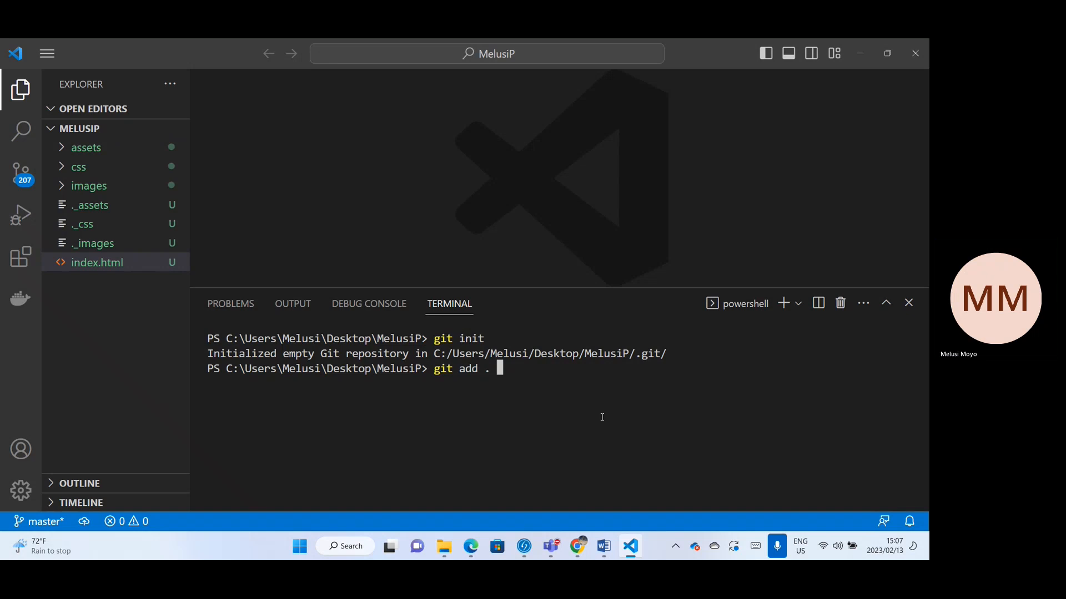
key("Return")
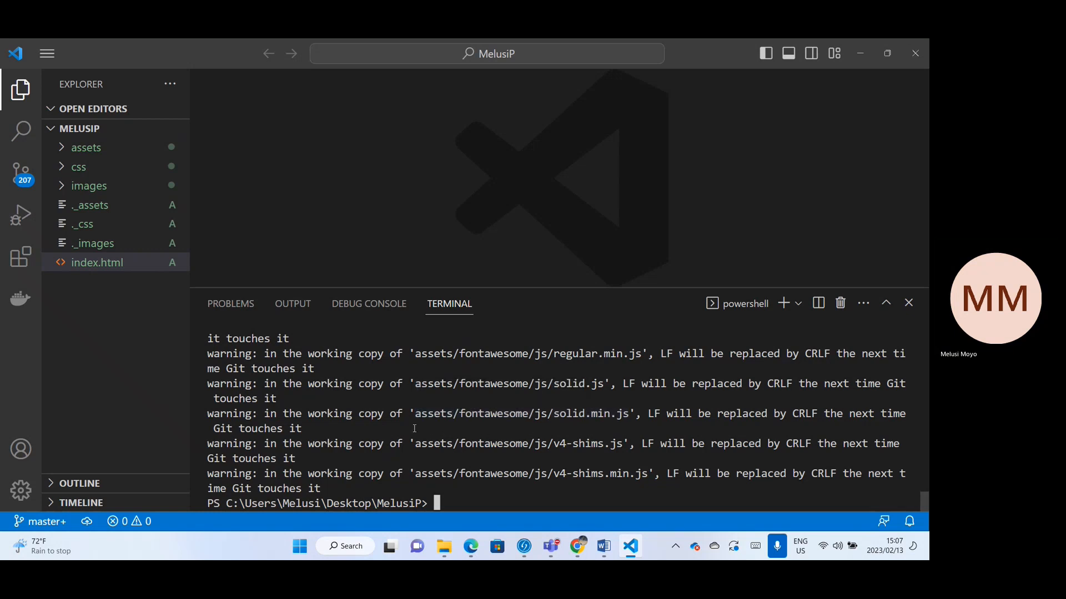
scroll(555, 433, "up", 15)
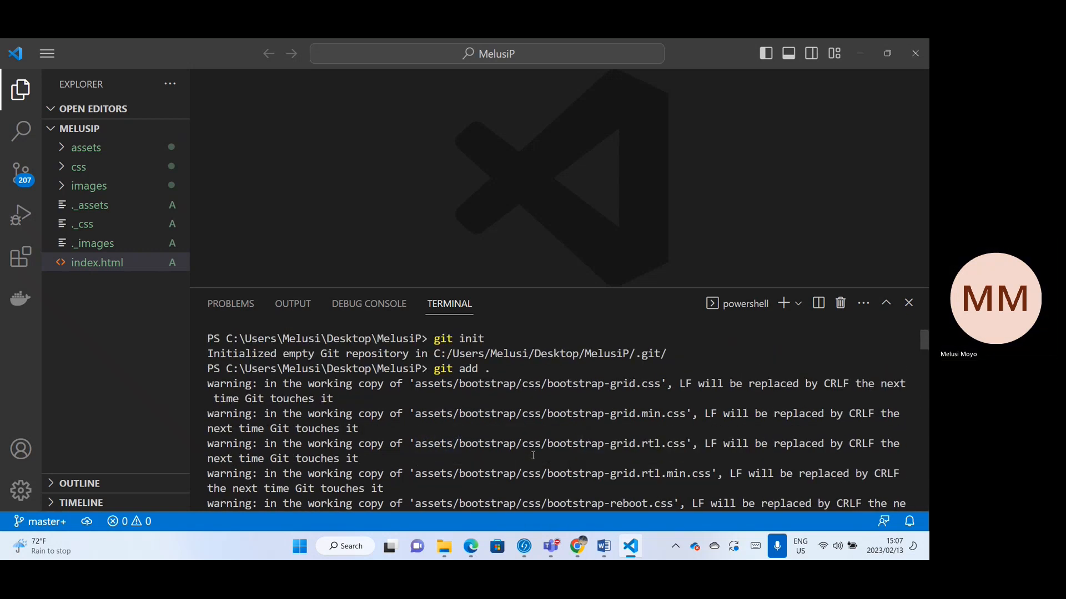
scroll(533, 456, "down", 15)
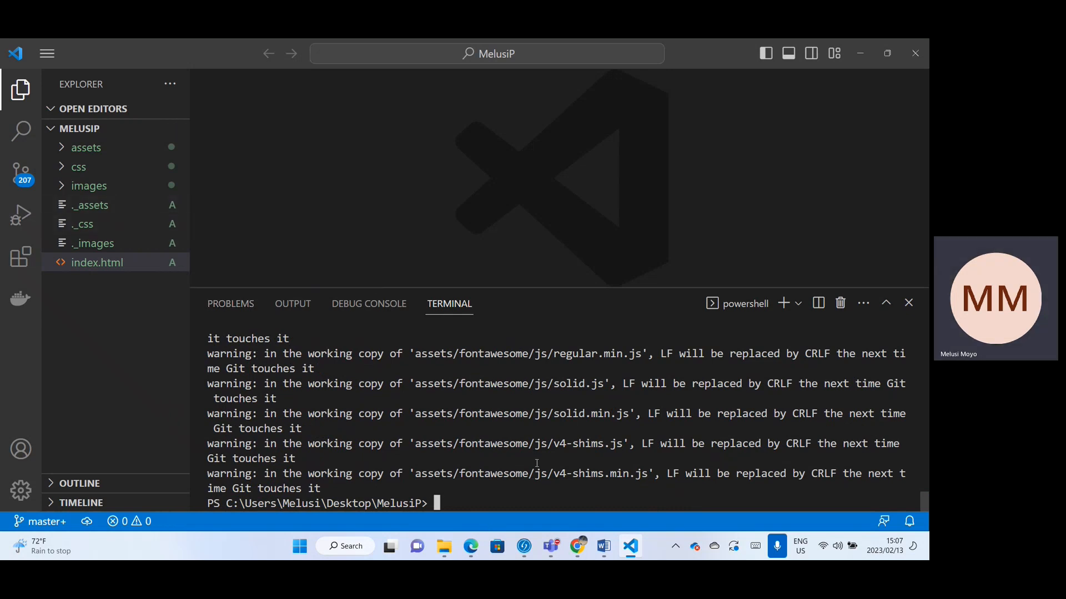
Copy the git commit -m "first commit" command from the GitHub setup page in Chrome and paste it into the Visual Studio Code terminal
left_click(578, 547)
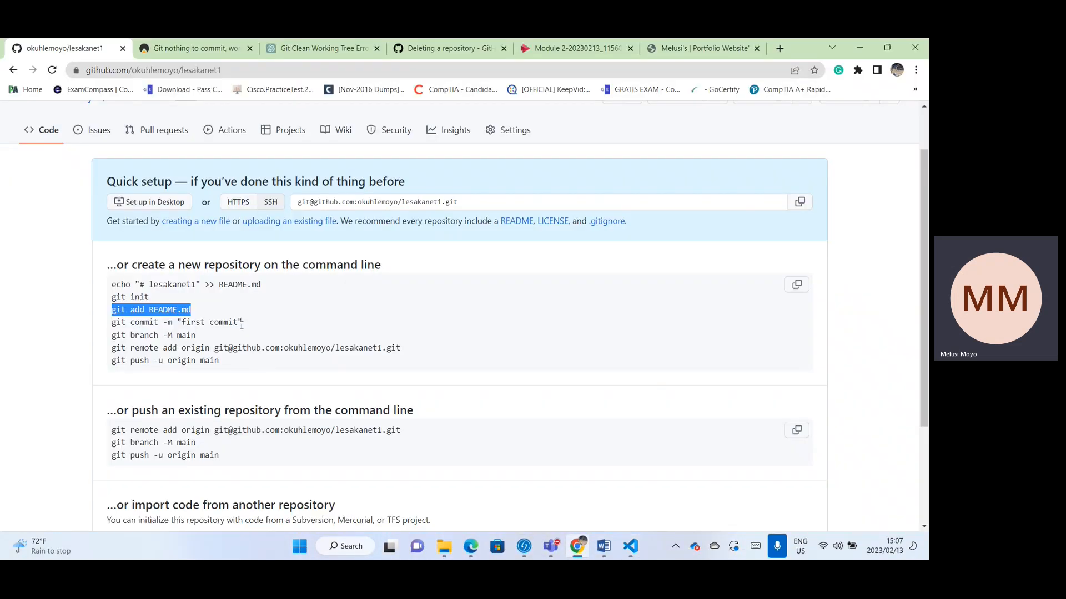
left_click_drag(242, 322, 111, 328)
right_click(125, 324)
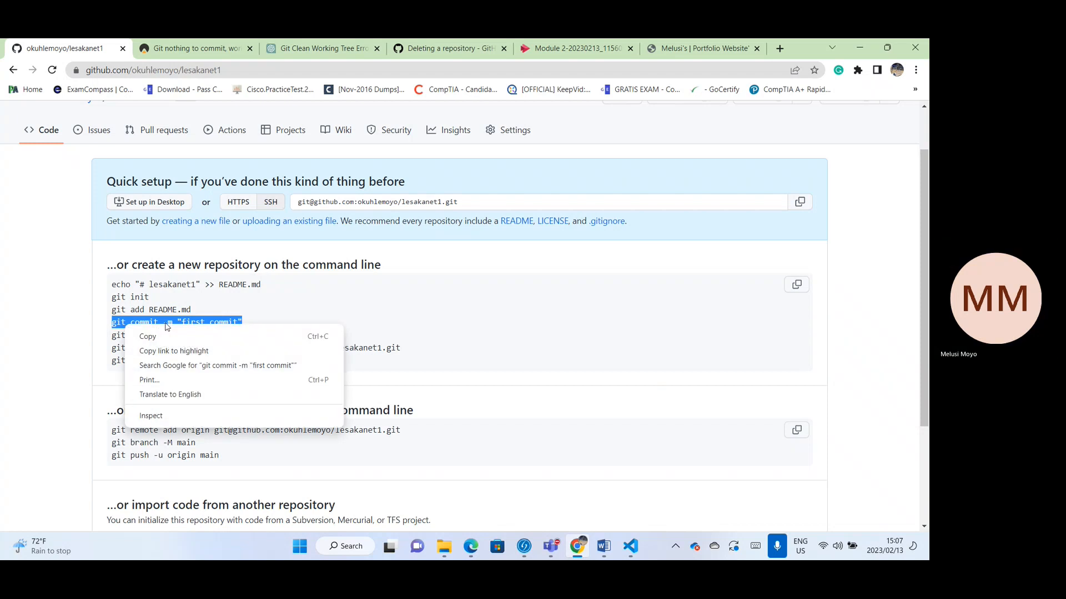
left_click(142, 338)
left_click(631, 546)
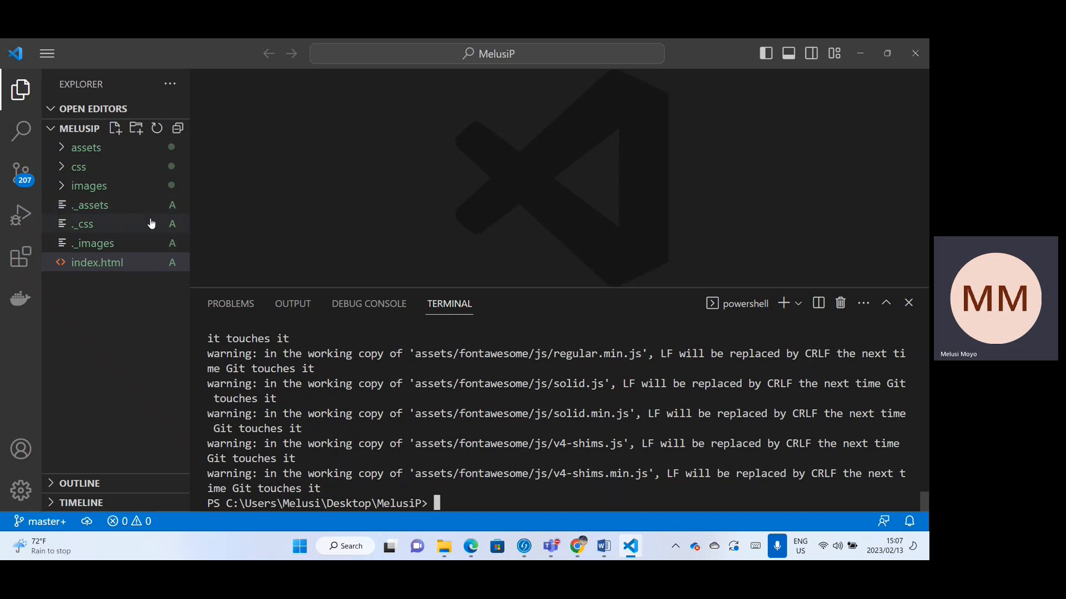
scroll(538, 419, "up", 2)
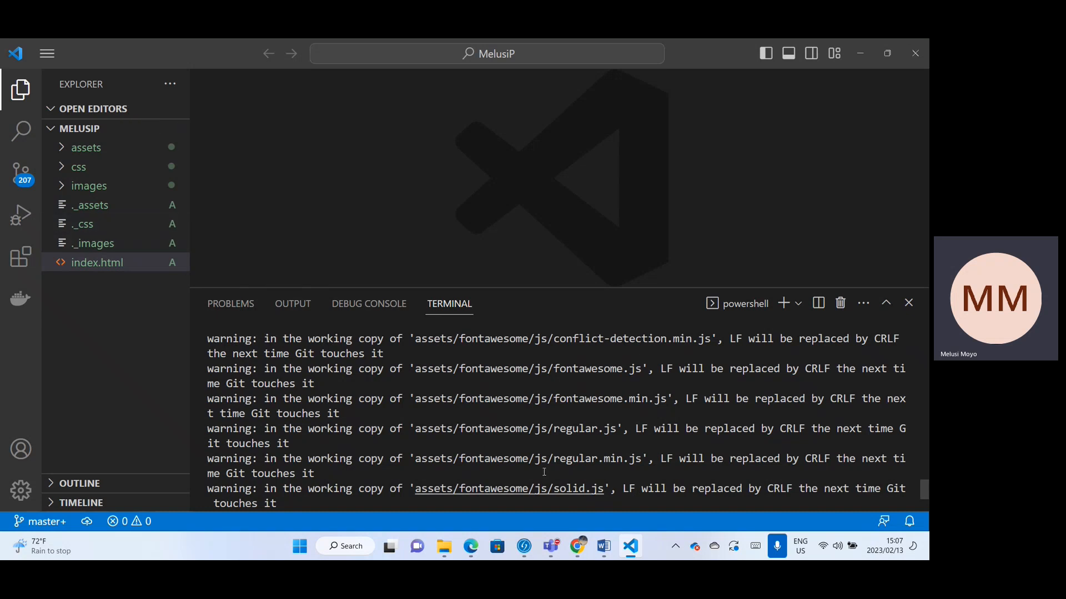
scroll(544, 436, "down", 2)
key("ctrl+v")
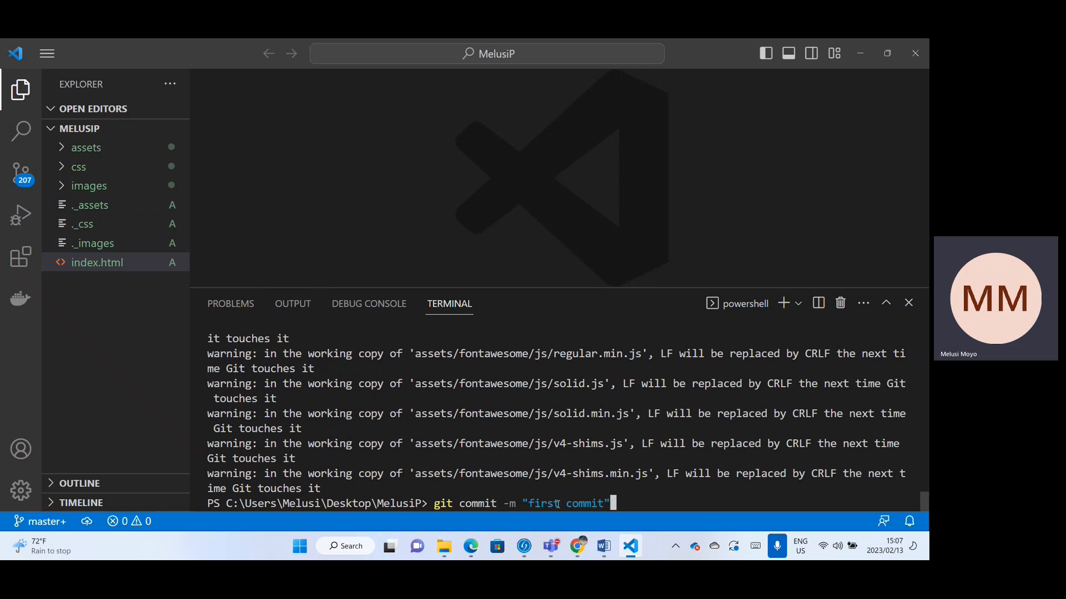
Change the commit message to "melusim101 commit", run the git commit and look through its output
key("Left")
key("Left")
key("Left")
key("Left")
key("Left")
key("Left")
key("Left")
key("Left")
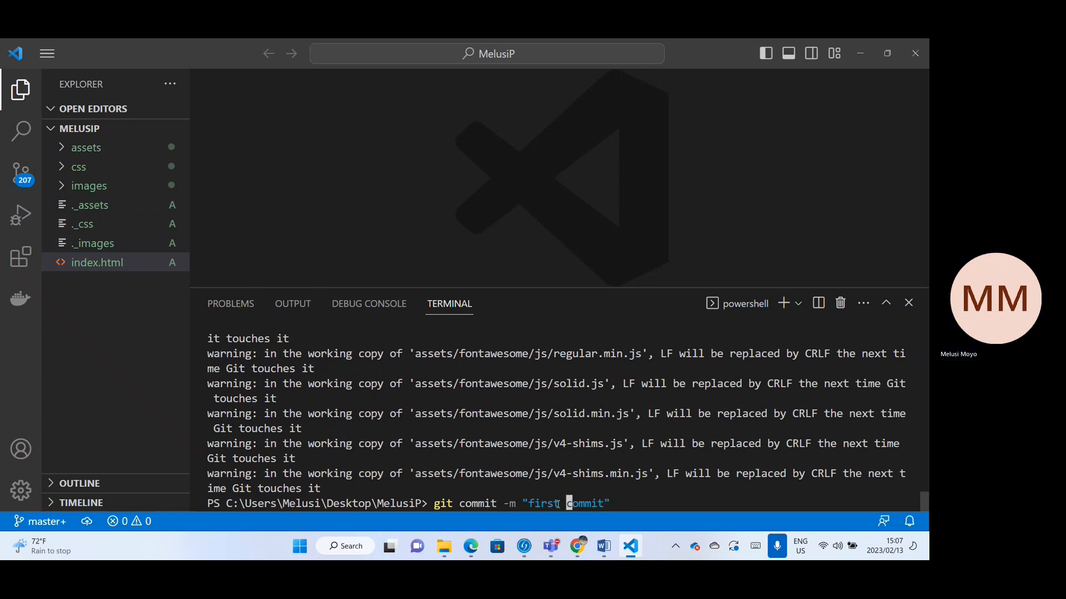
key("BackSpace")
key("BackSpace")
key("BackSpace")
key("BackSpace")
key("BackSpace")
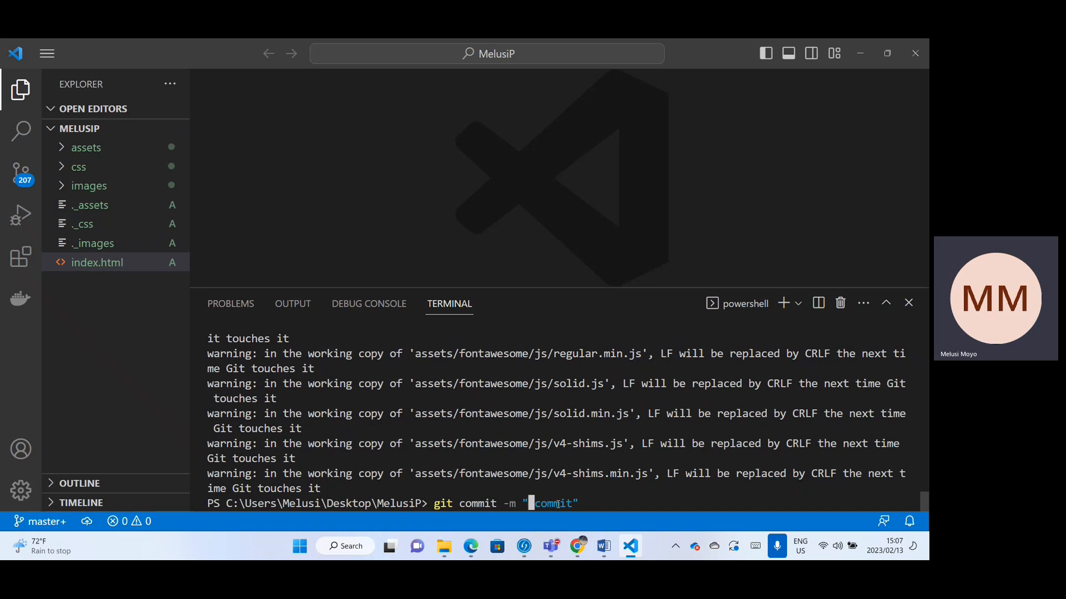
type("melusim101")
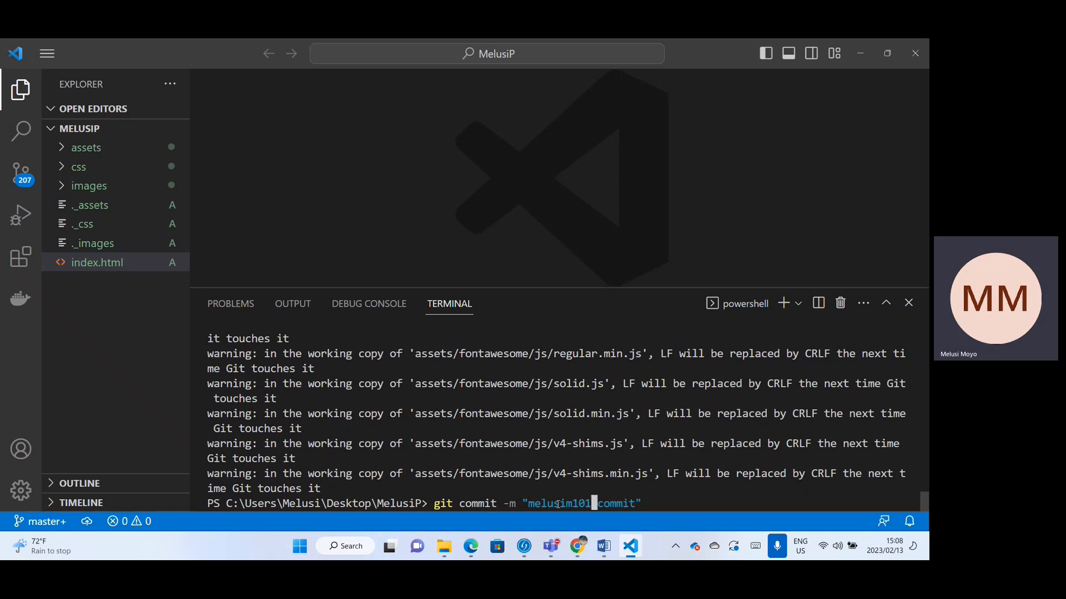
key("End")
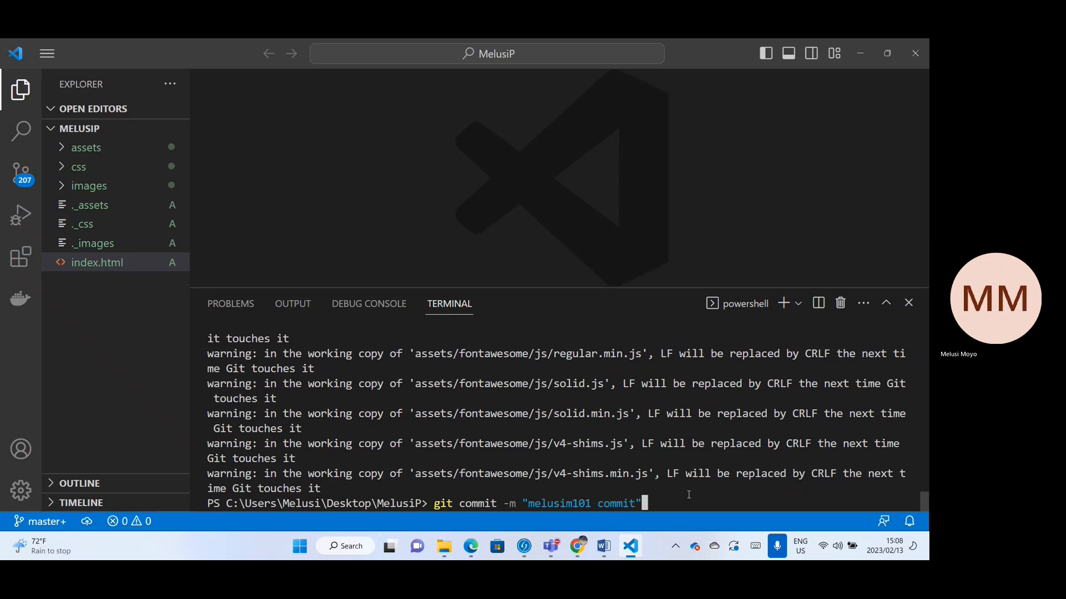
key("Return")
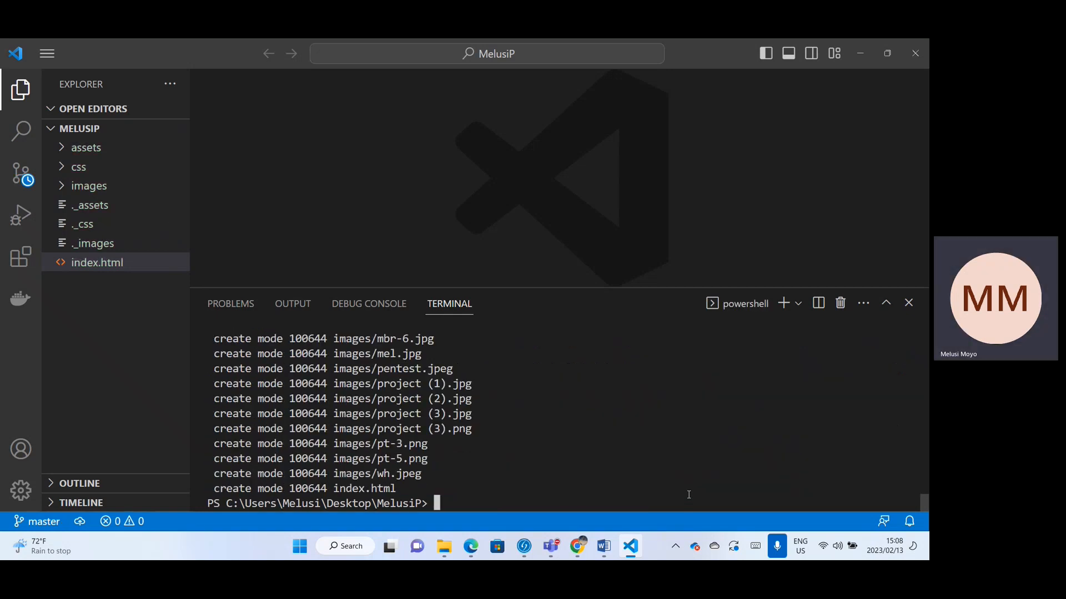
scroll(399, 444, "up", 2)
scroll(387, 438, "up", 3)
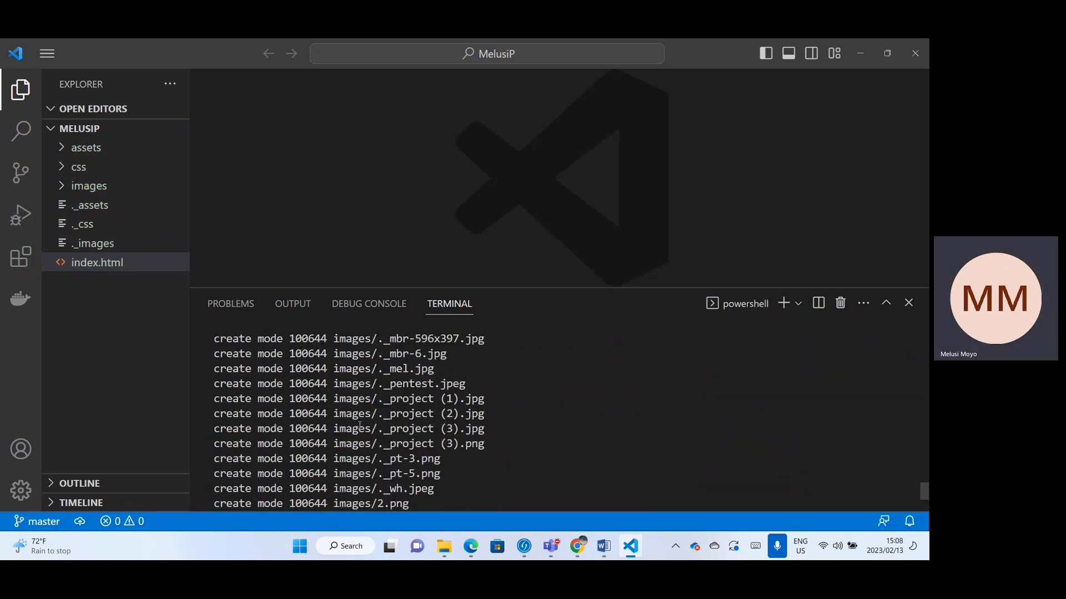
scroll(372, 405, "up", 6)
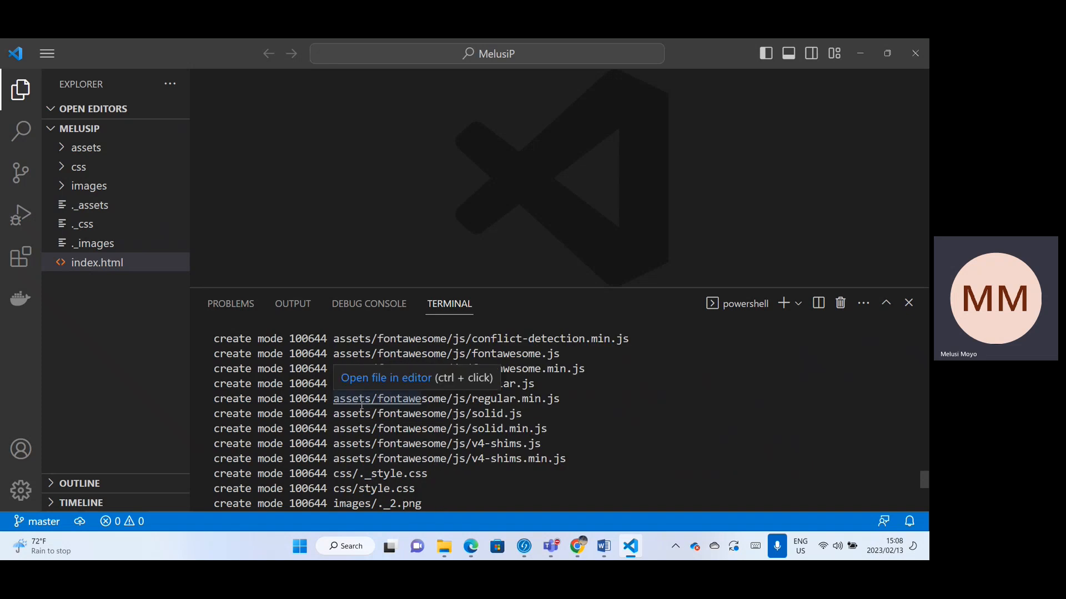
Copy the git branch -M main command from the GitHub setup page in Chrome and run it in the Visual Studio Code terminal
scroll(400, 391, "up", 2)
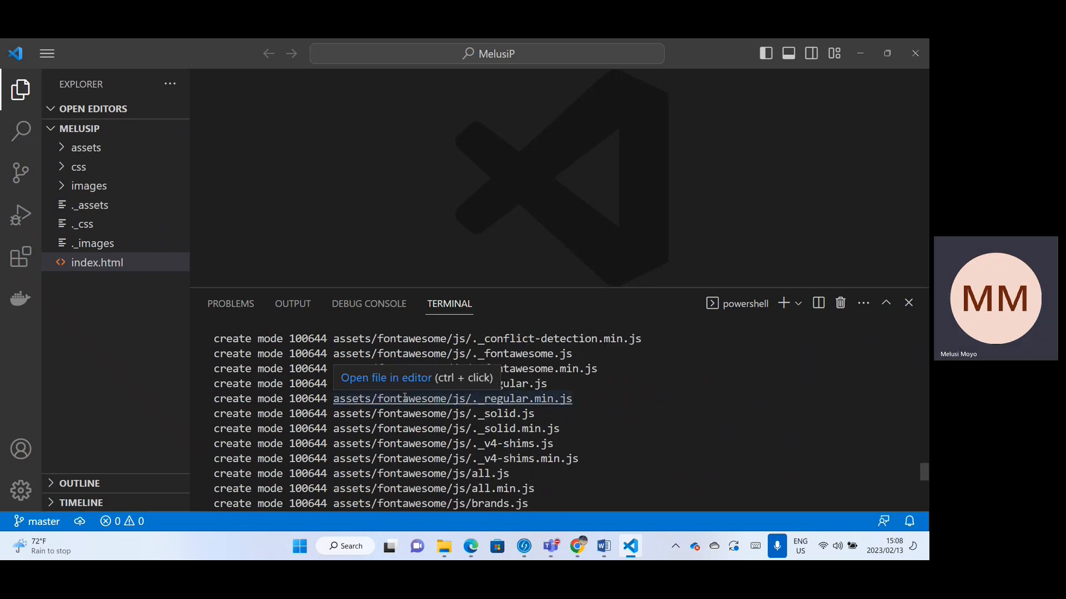
scroll(559, 401, "up", 2)
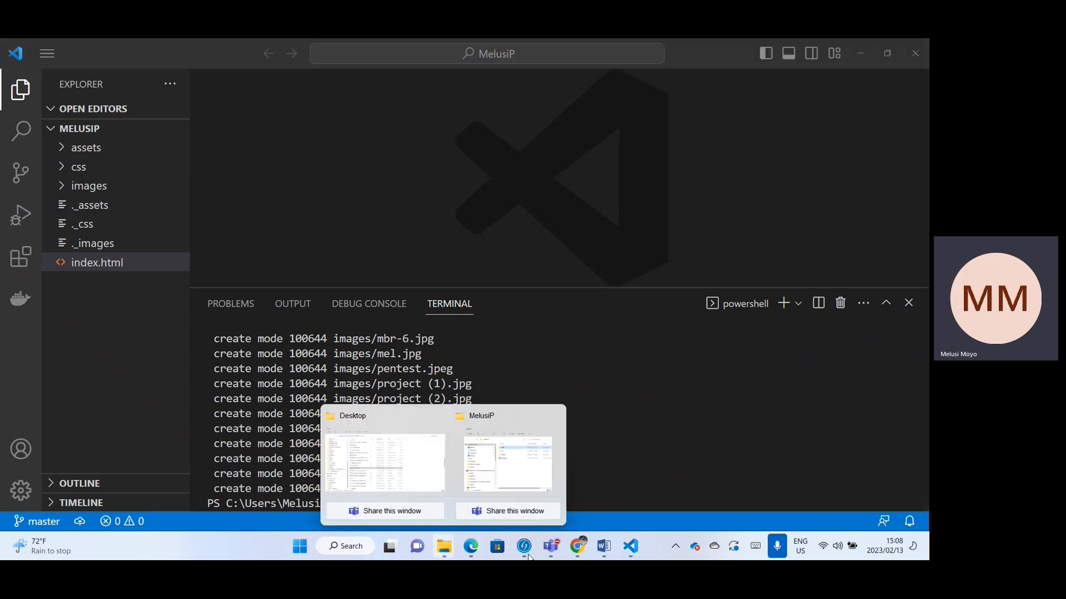
left_click(576, 547)
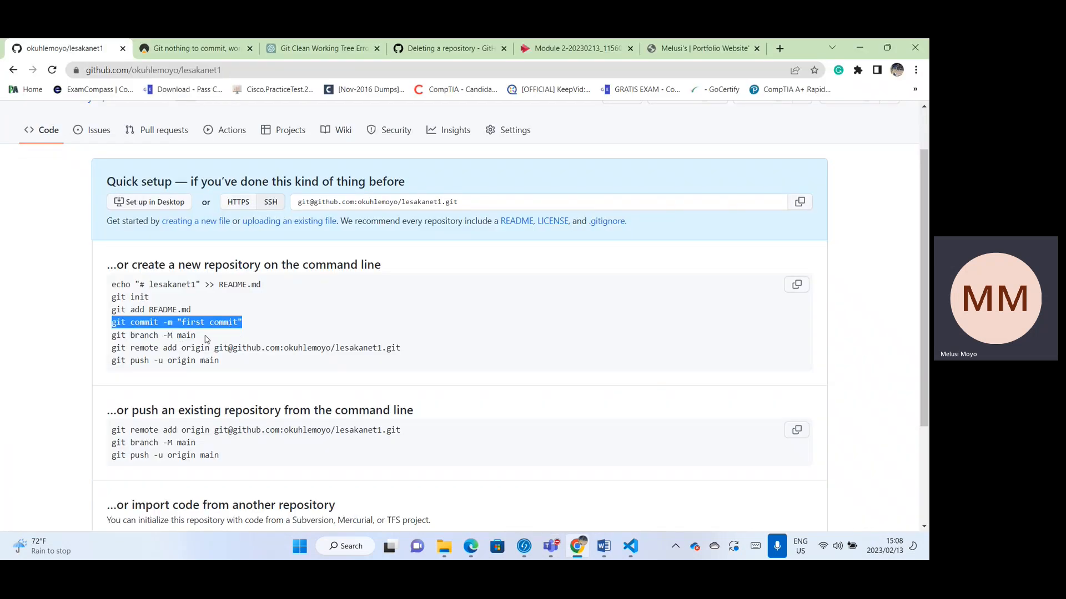
left_click_drag(204, 337, 106, 337)
right_click(145, 344)
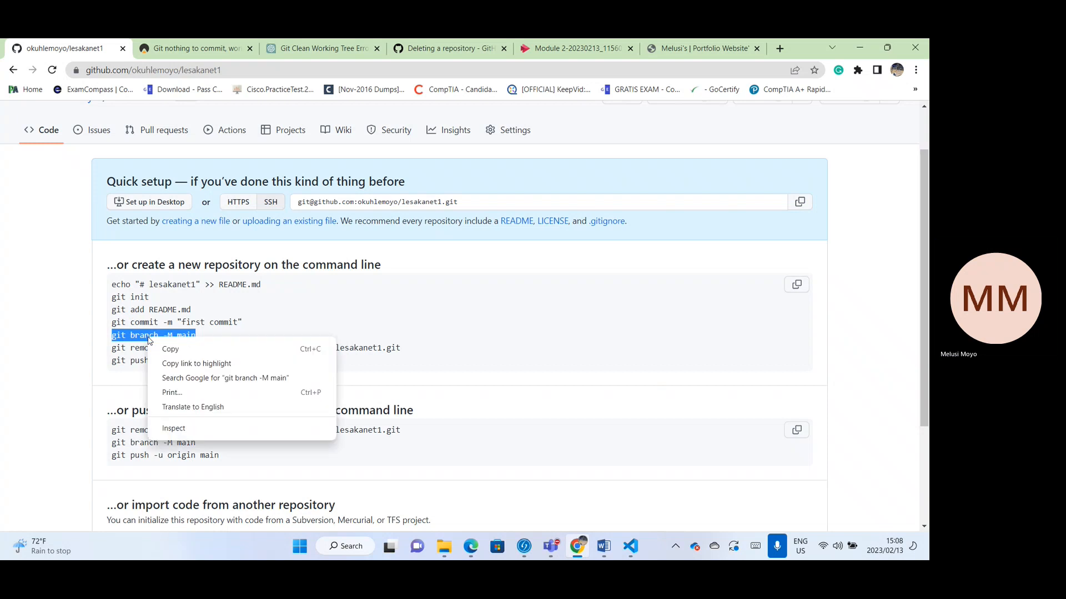
left_click(170, 348)
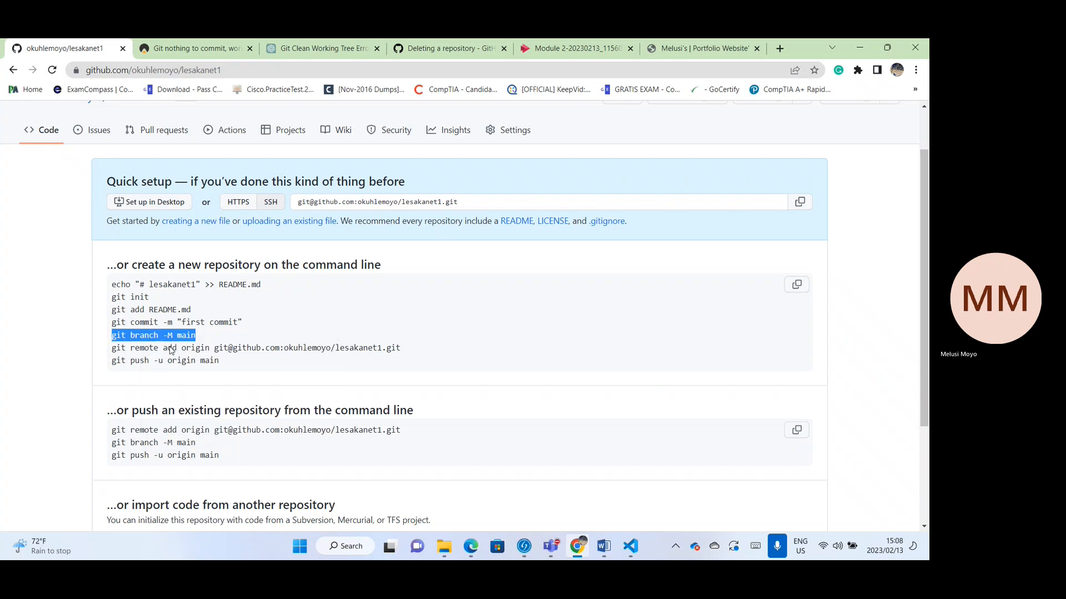
left_click(629, 546)
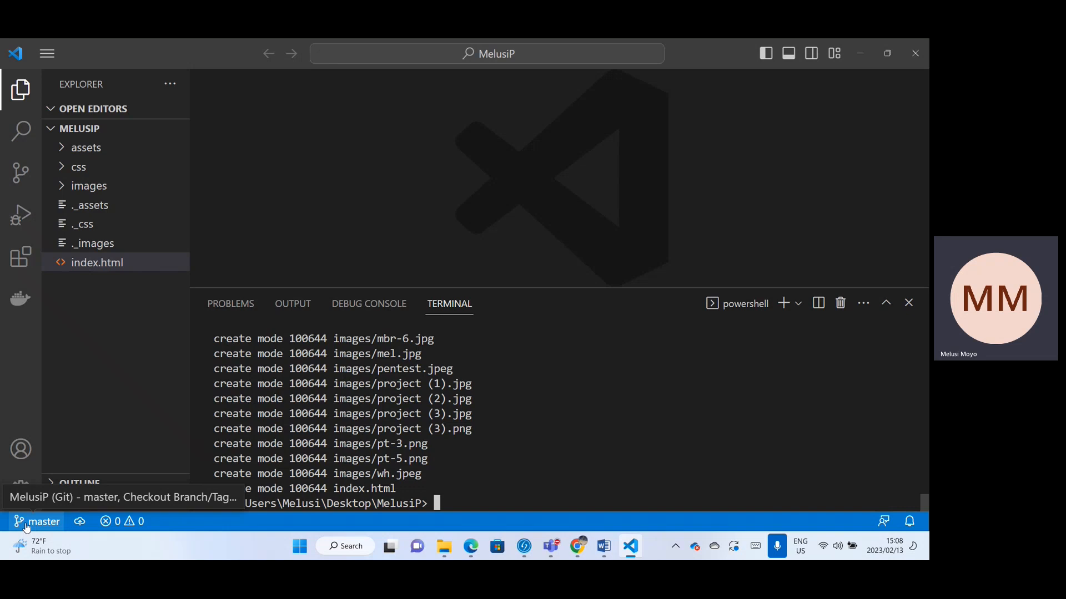
key("ctrl+v")
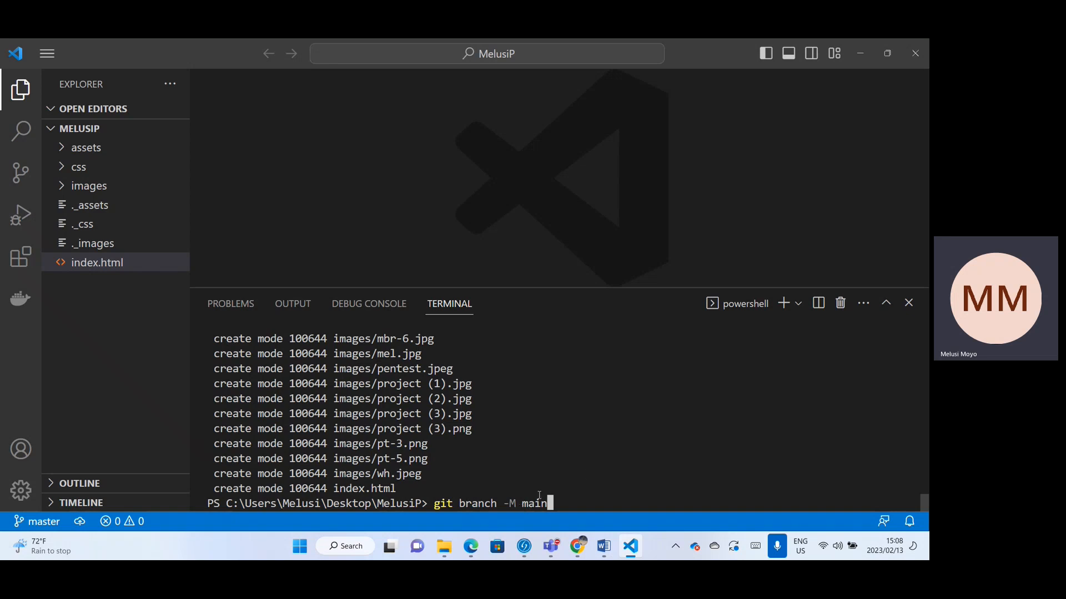
key("Return")
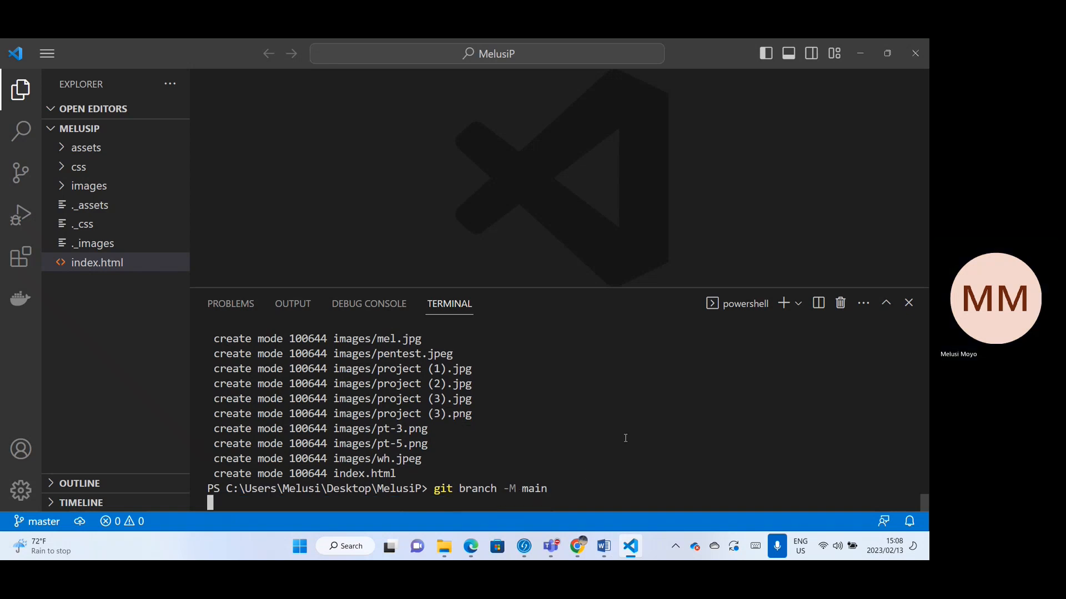
key("Return")
key("Return")
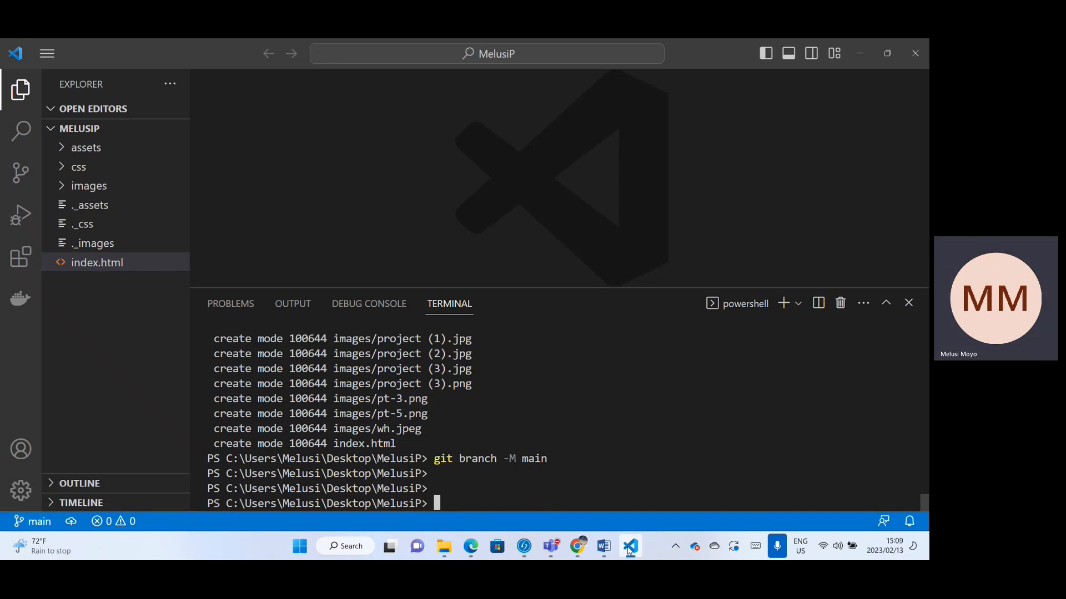
Copy the git remote add origin command for lesakanet1.git from the GitHub page in Chrome and run it in the Visual Studio Code terminal
left_click(577, 547)
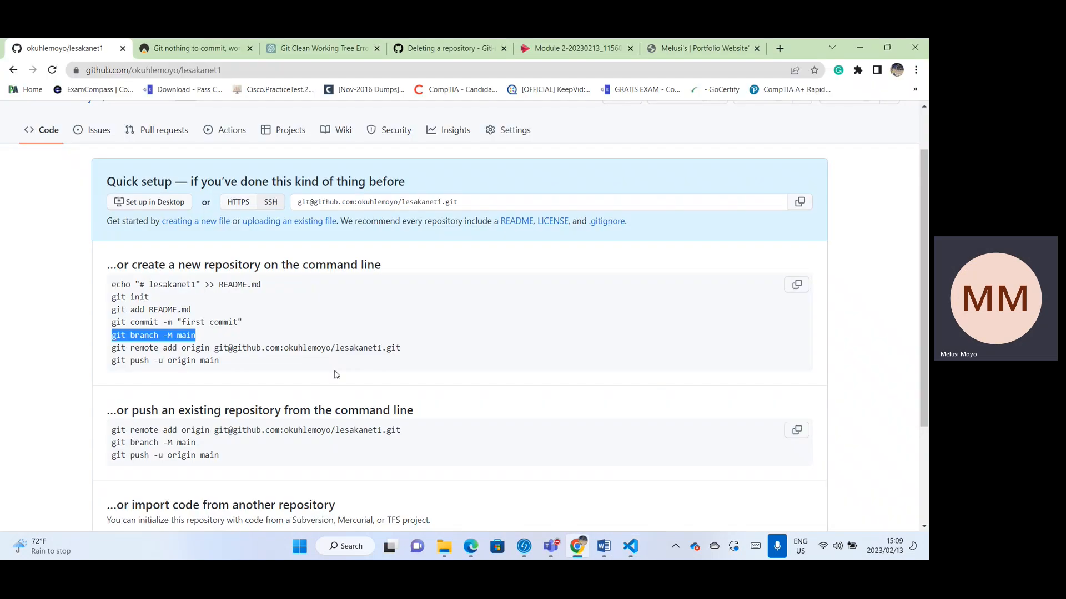
left_click(114, 350)
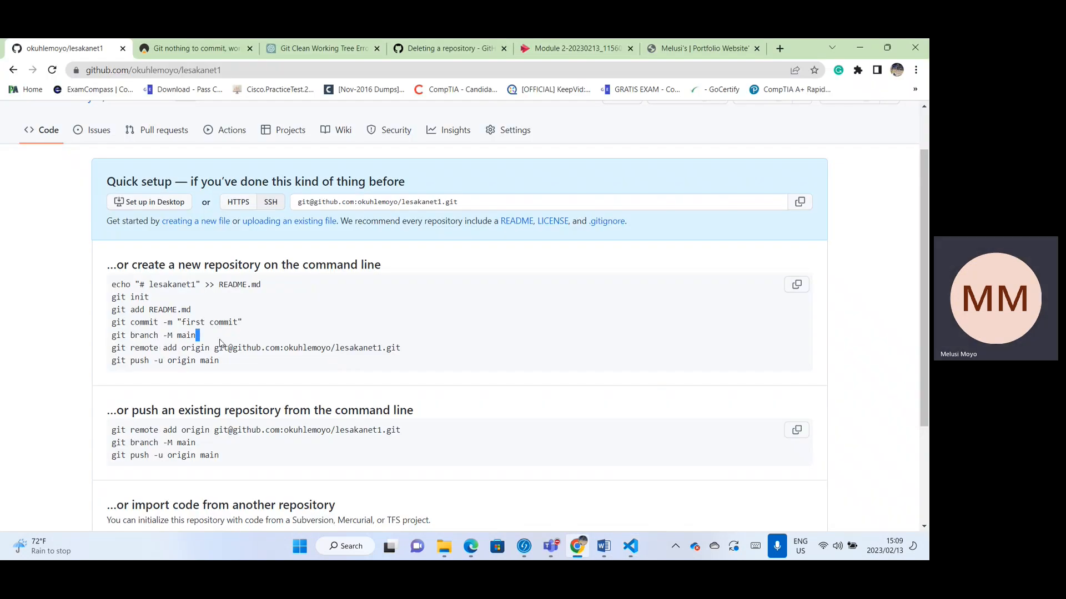
left_click_drag(111, 347, 400, 348)
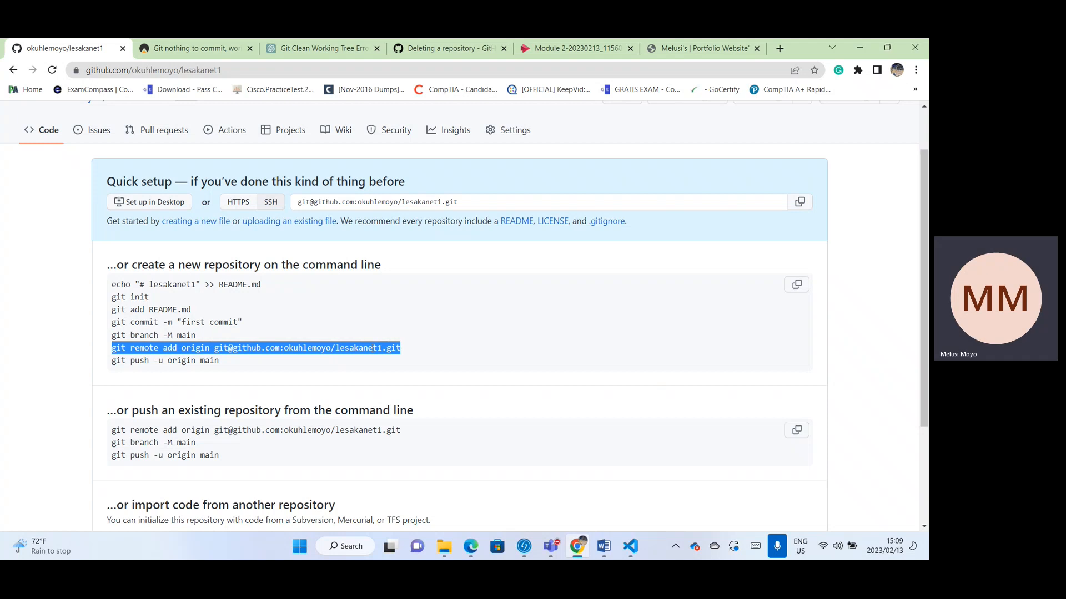
right_click(371, 348)
left_click(394, 357)
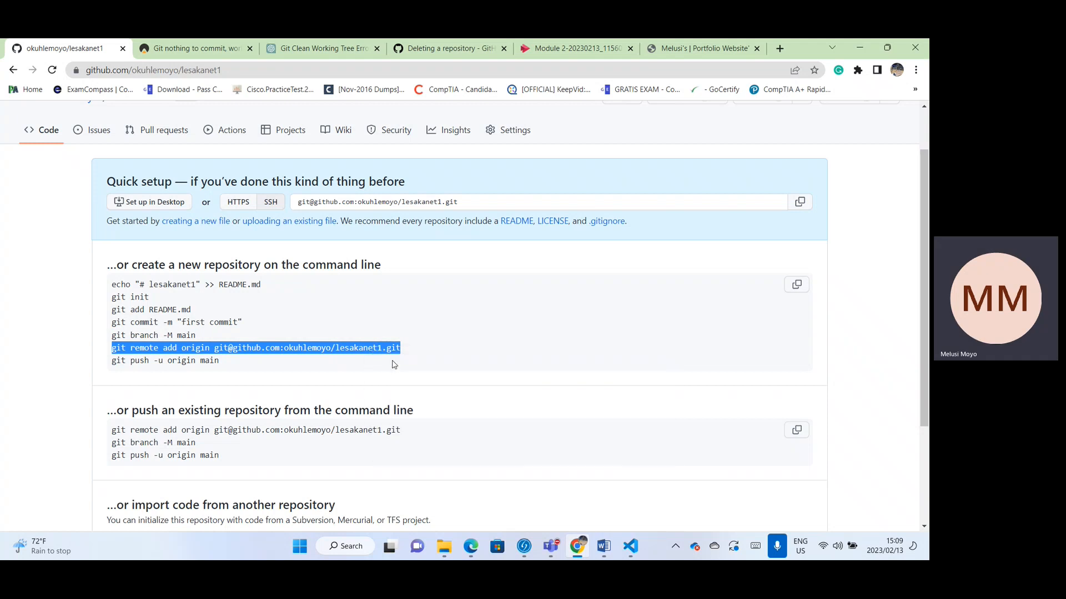
left_click(633, 547)
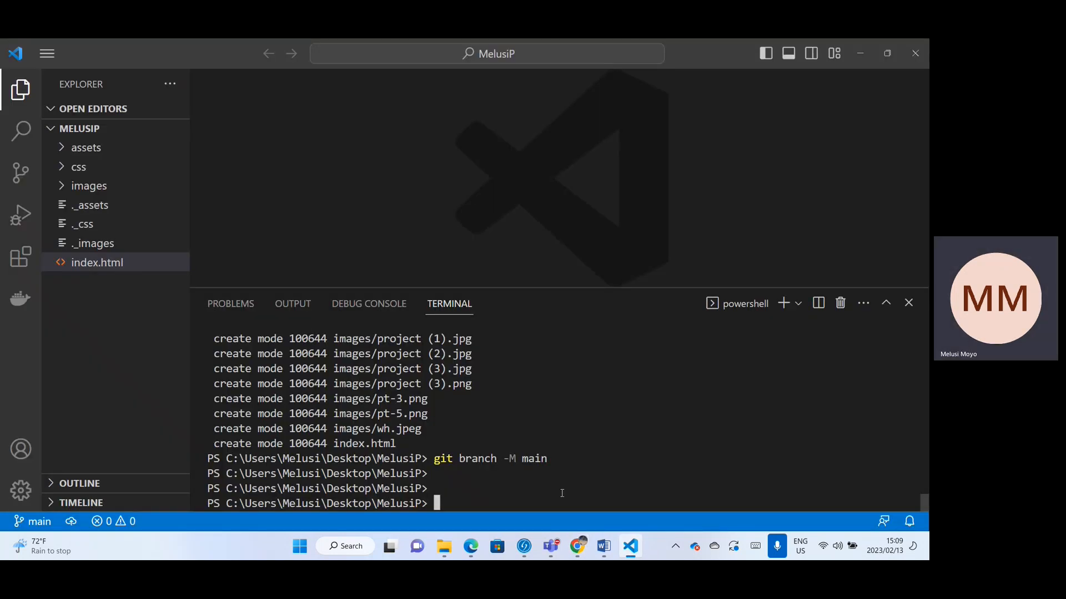
key("ctrl+v")
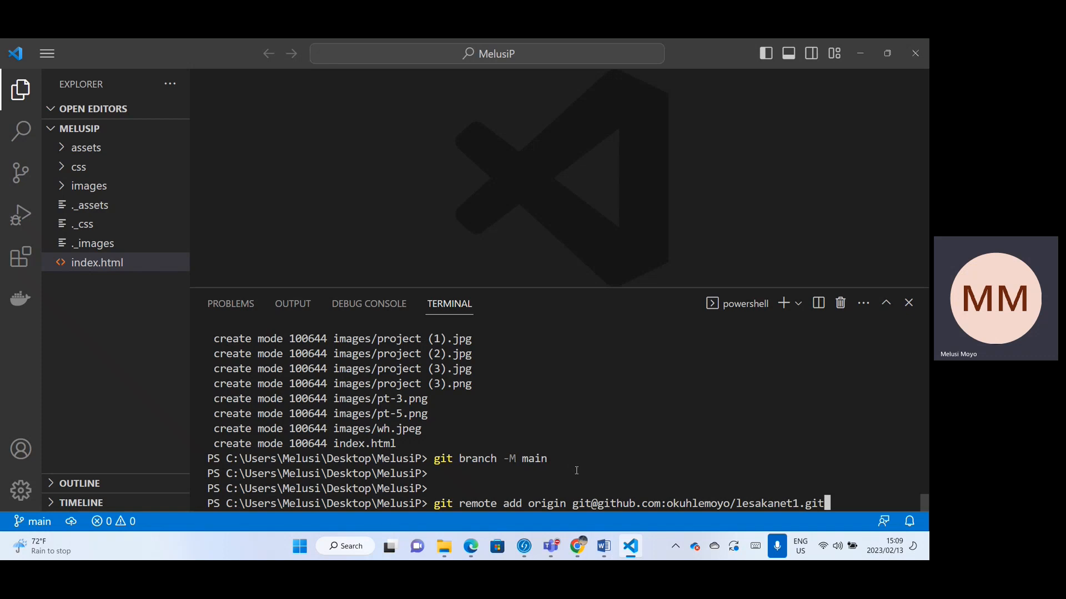
key("Return")
key("Return")
key("Return")
key("Return")
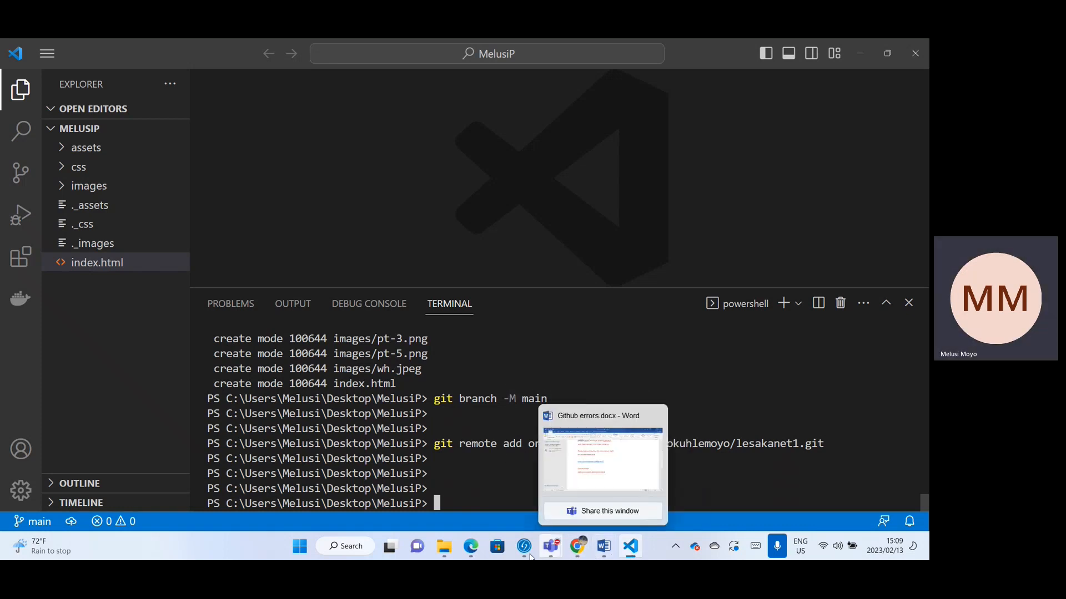
Copy the git push -u origin main command from the GitHub page in Chrome and run it in the Visual Studio Code terminal
left_click(577, 547)
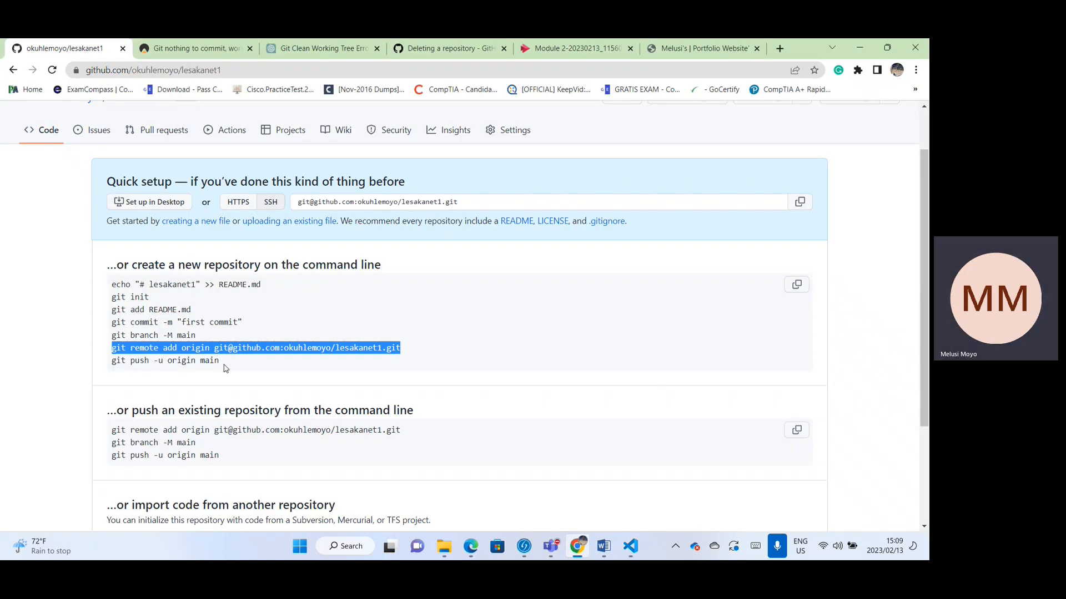
left_click_drag(225, 366, 113, 368)
right_click(118, 361)
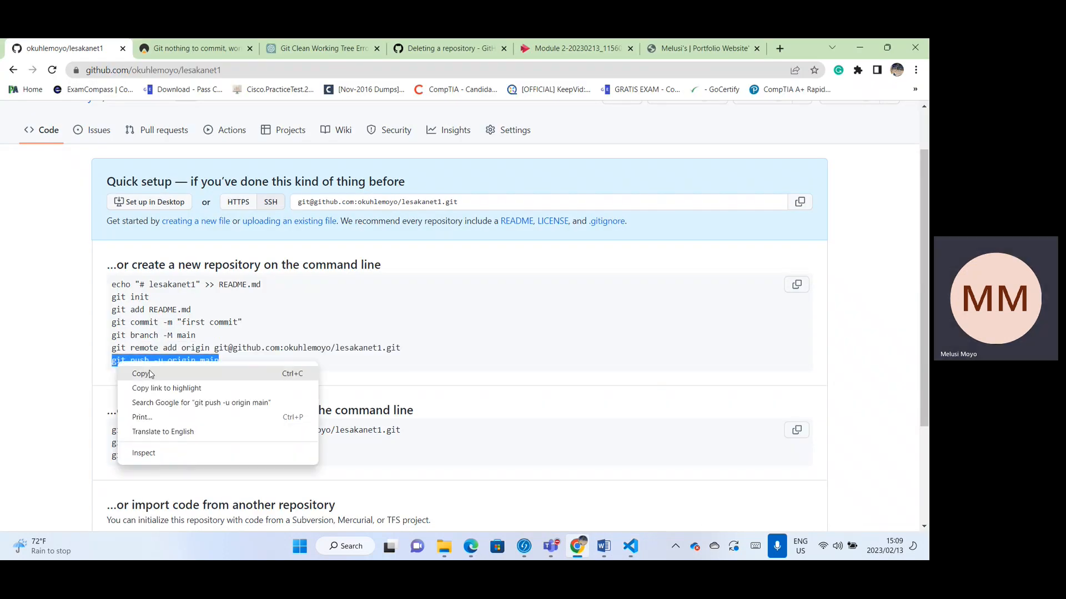
left_click(148, 373)
left_click(627, 550)
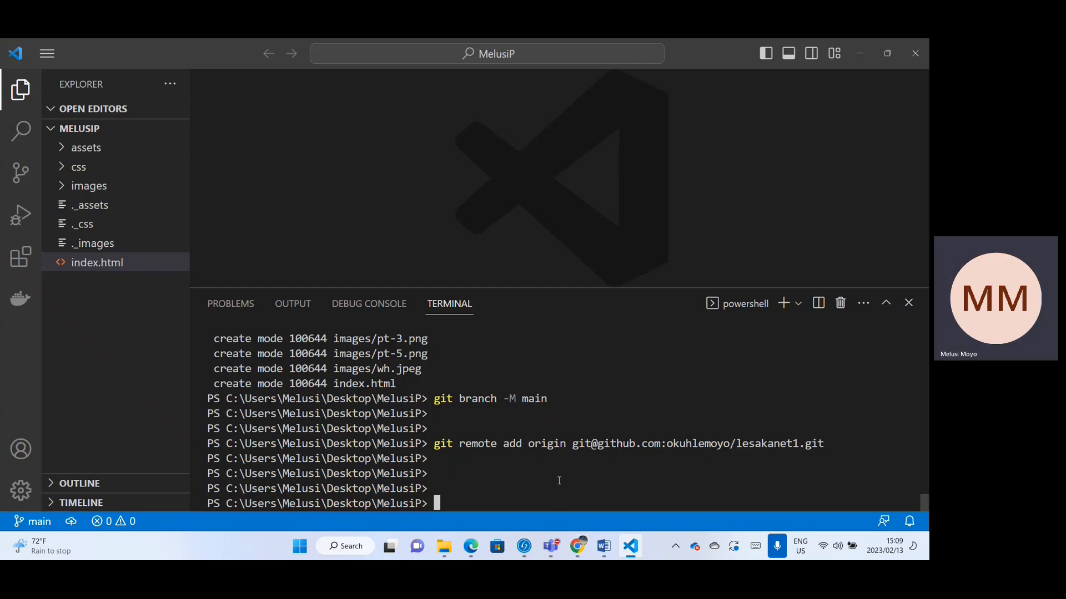
key("ctrl+v")
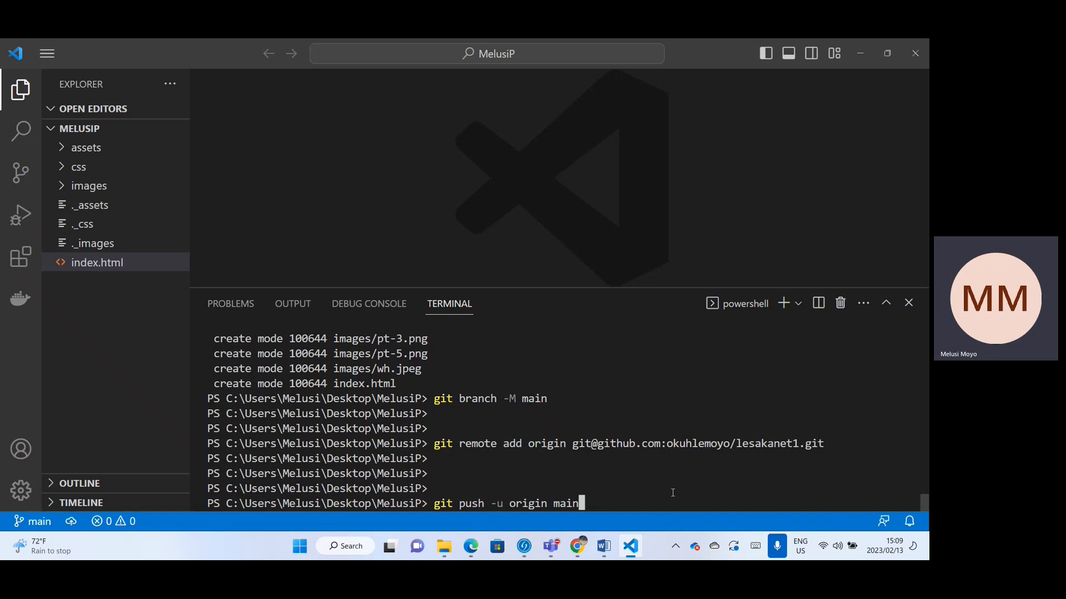
key("Return")
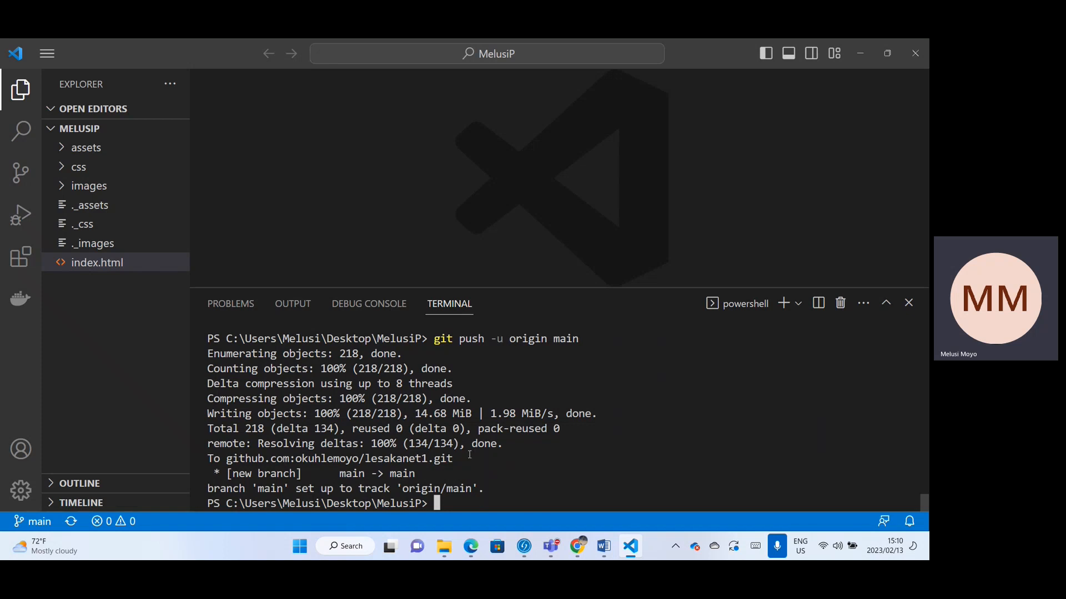
left_click_drag(434, 339, 586, 340)
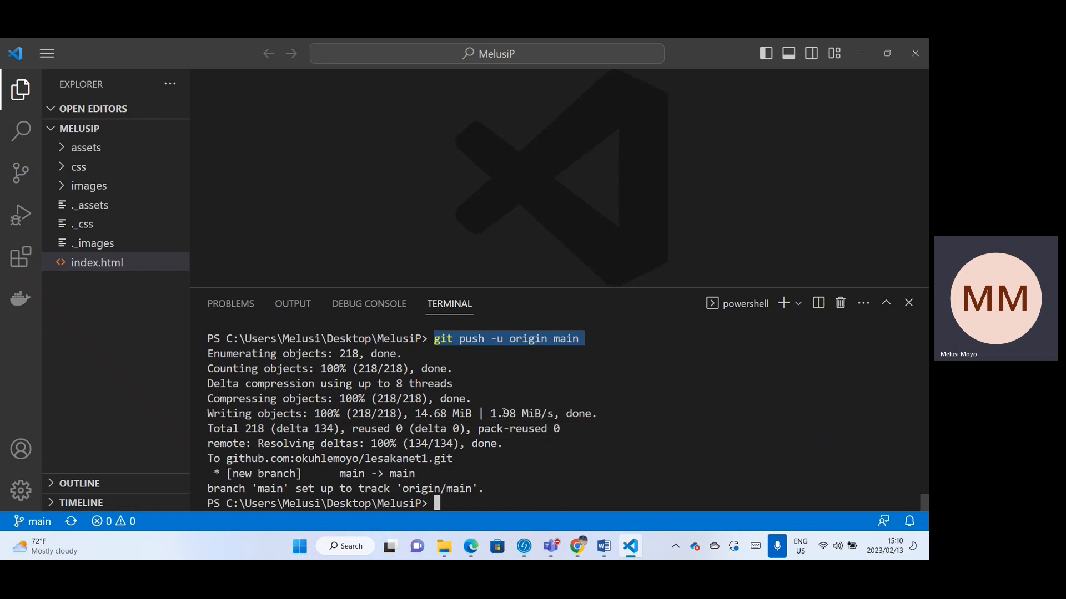
Switch to Chrome, reload the lesakanet1 repository page and look over the pushed files and folders
left_click(577, 546)
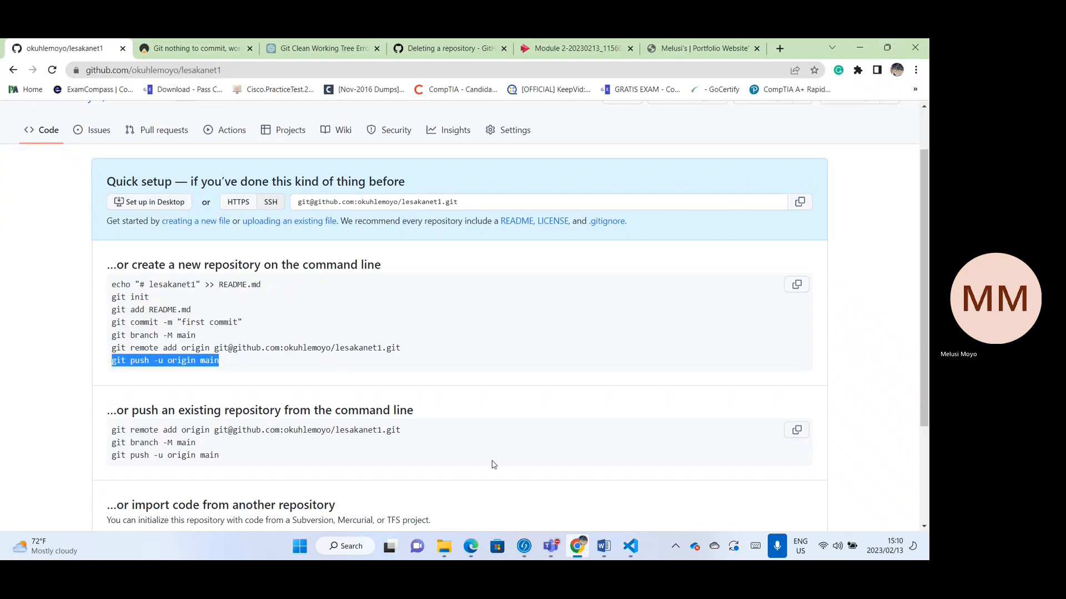
scroll(250, 404, "up", 2)
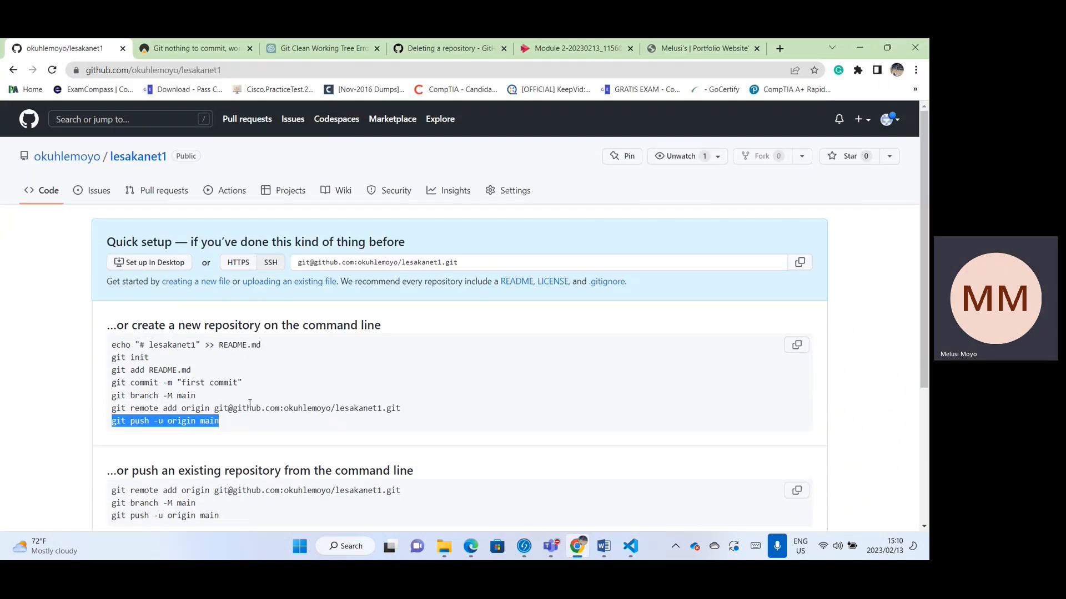
scroll(250, 404, "down", 5)
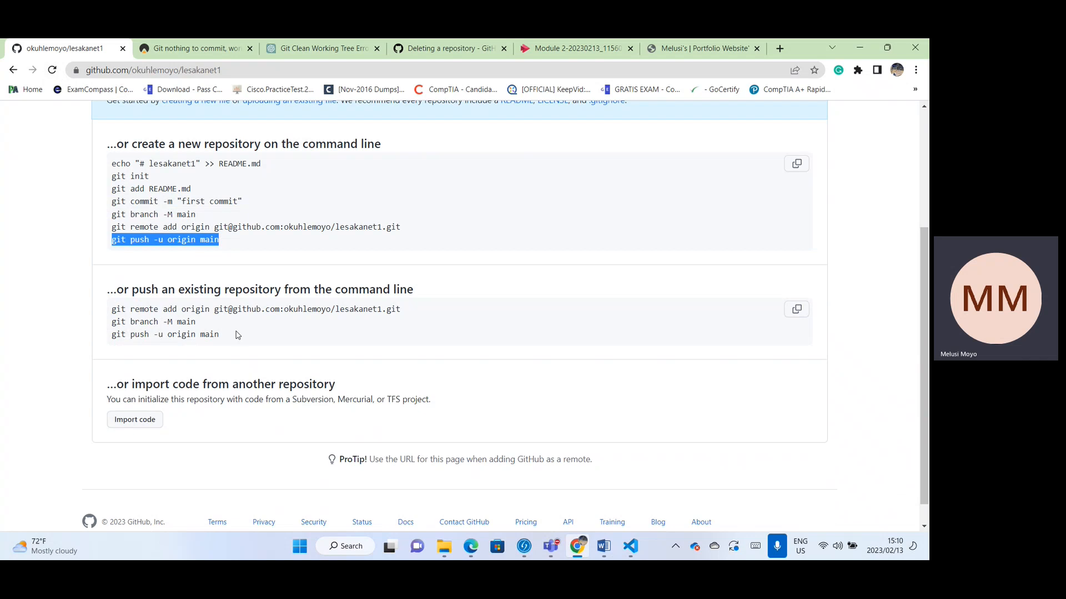
scroll(304, 357, "up", 3)
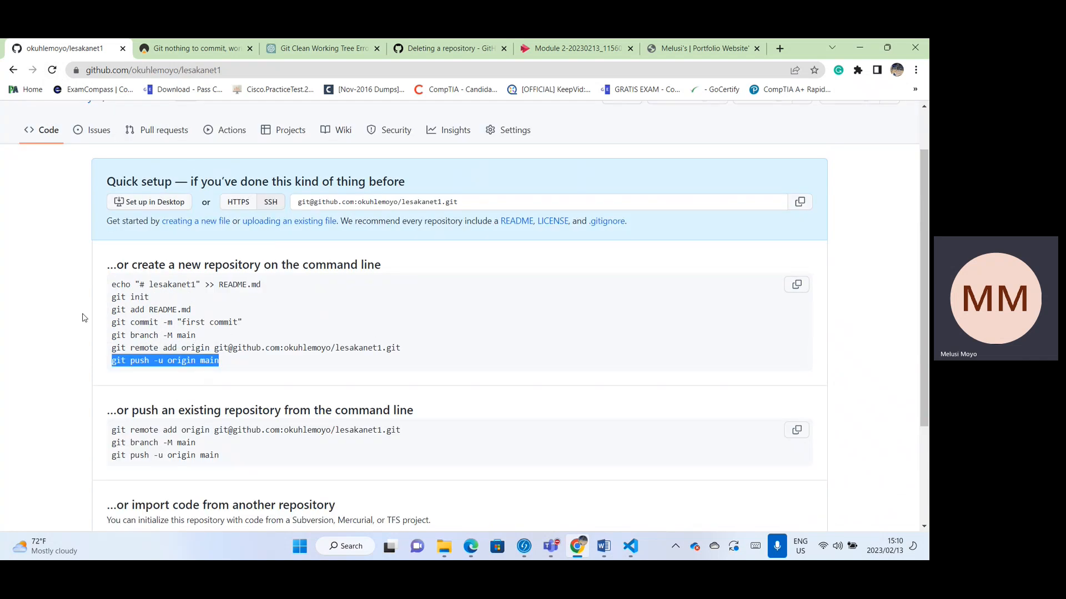
left_click(52, 70)
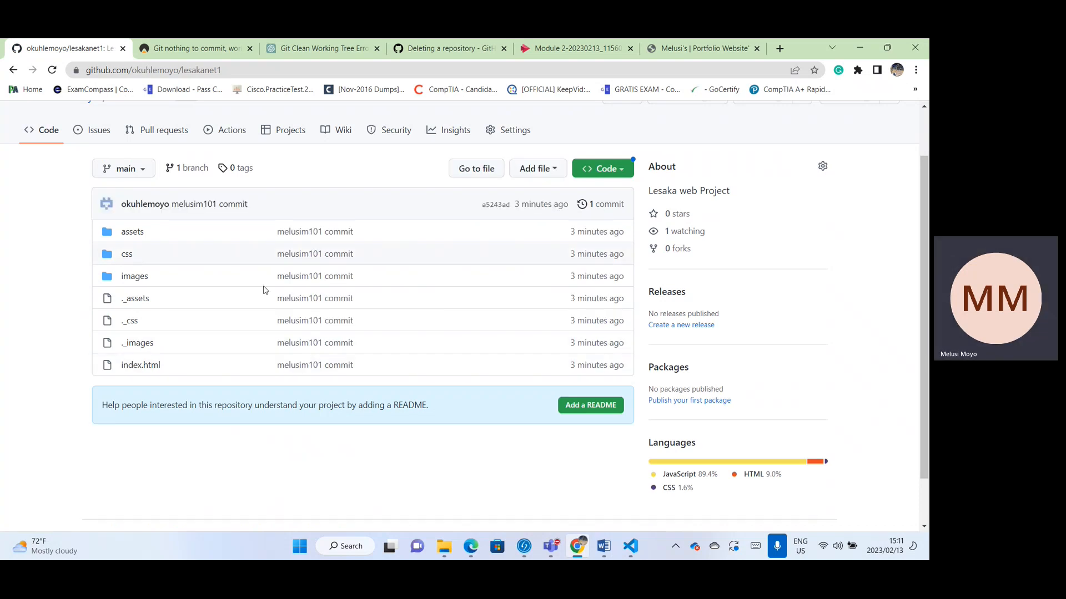
scroll(146, 347, "up", 1)
scroll(147, 346, "up", 2)
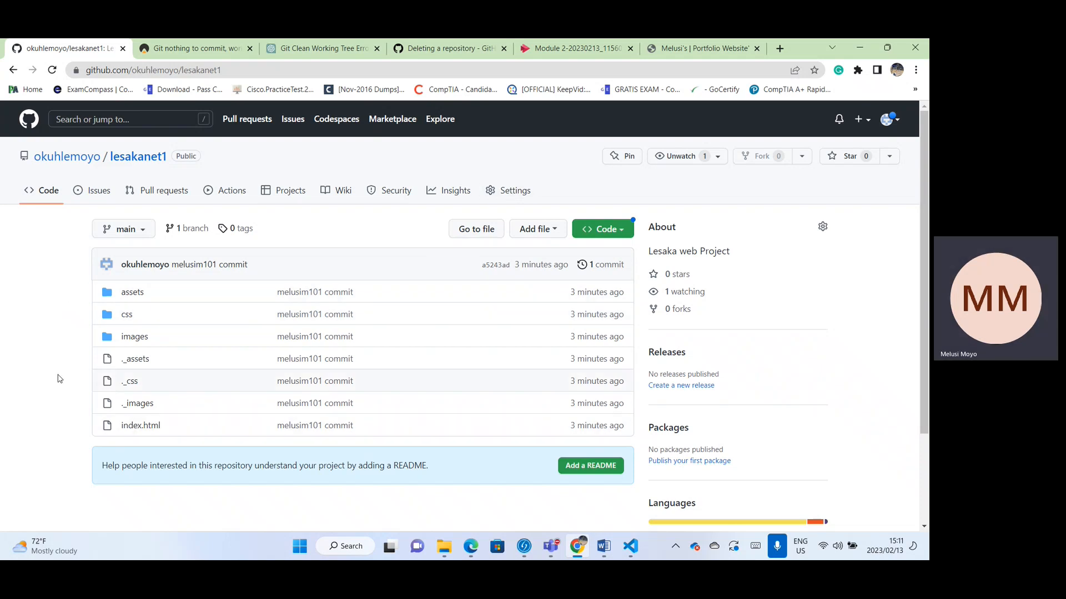
scroll(44, 376, "down", 2)
scroll(45, 380, "up", 2)
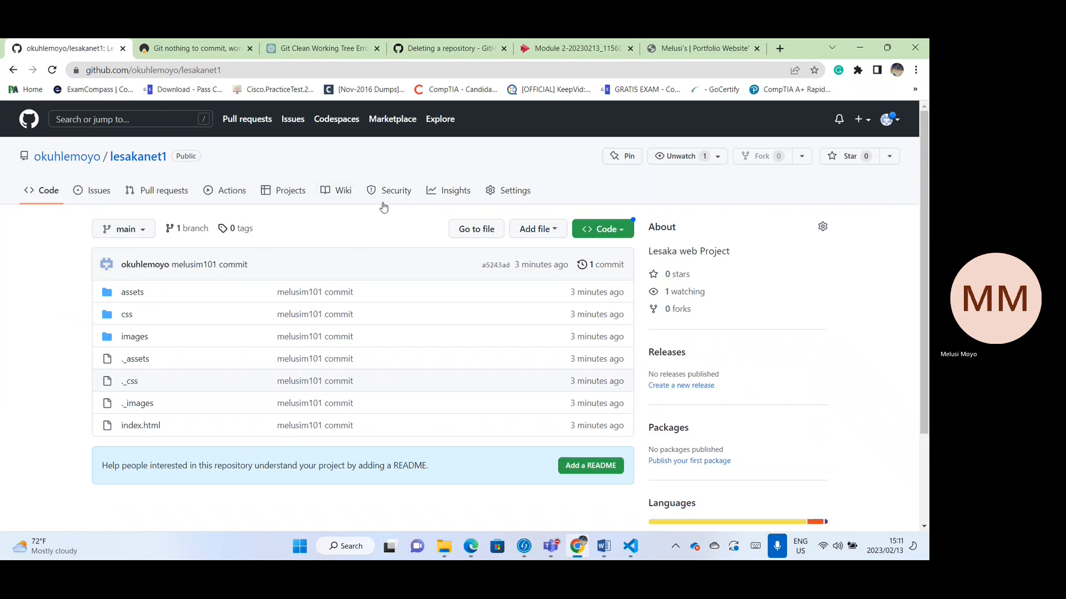
Open the GitHub Pages settings of the lesakanet1 repository
left_click(513, 193)
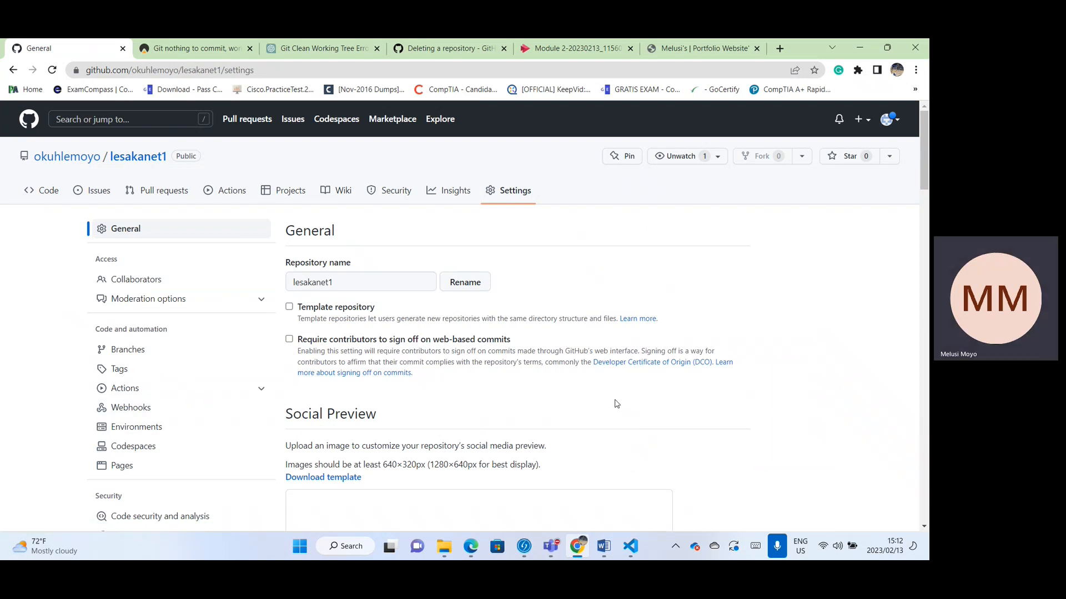
scroll(617, 412, "down", 3)
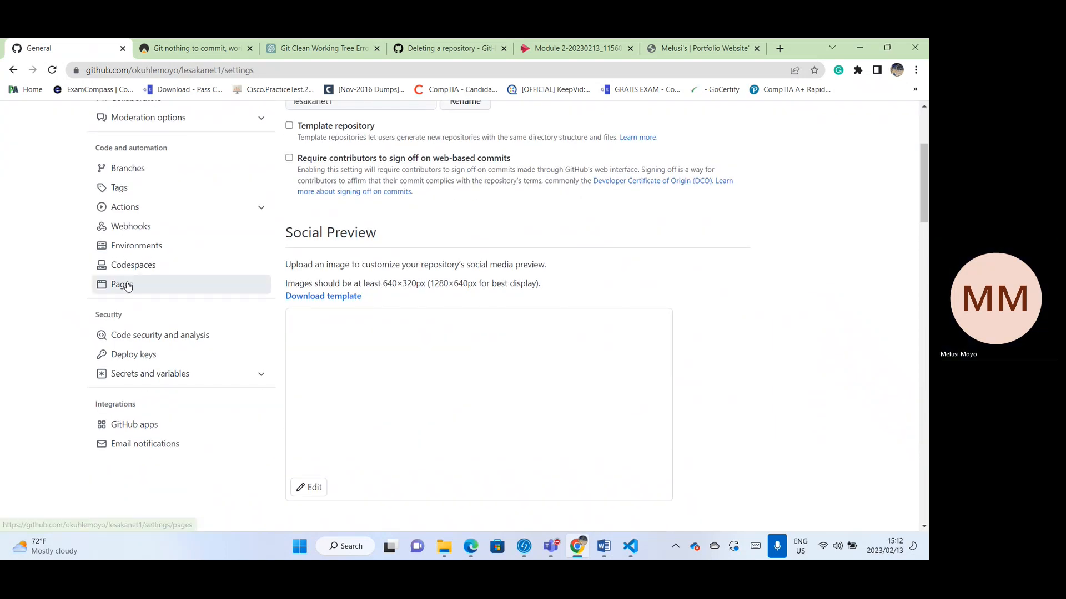
left_click(123, 284)
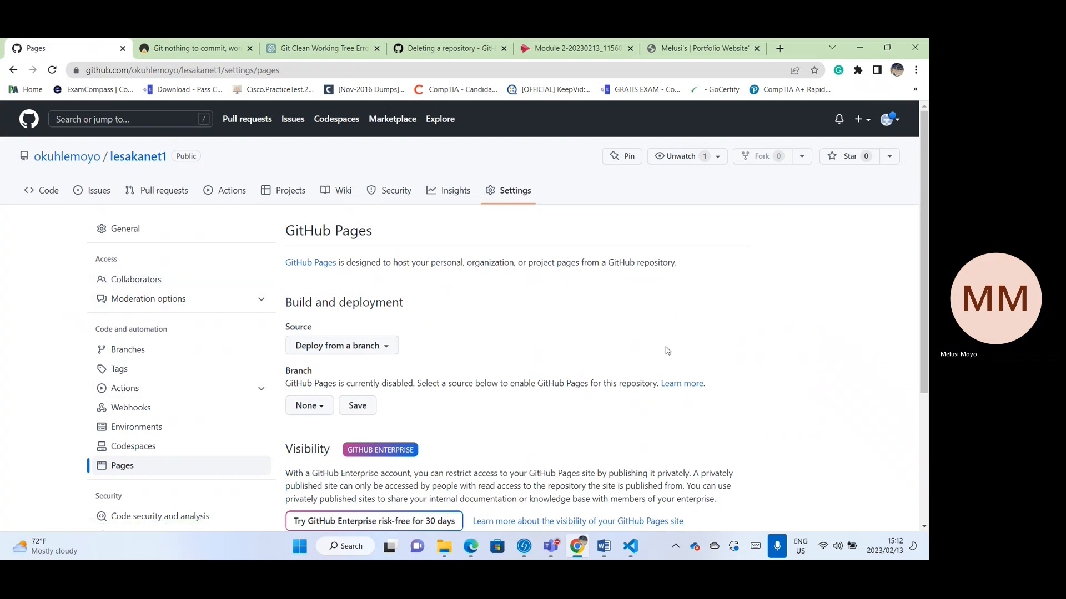
scroll(613, 376, "down", 2)
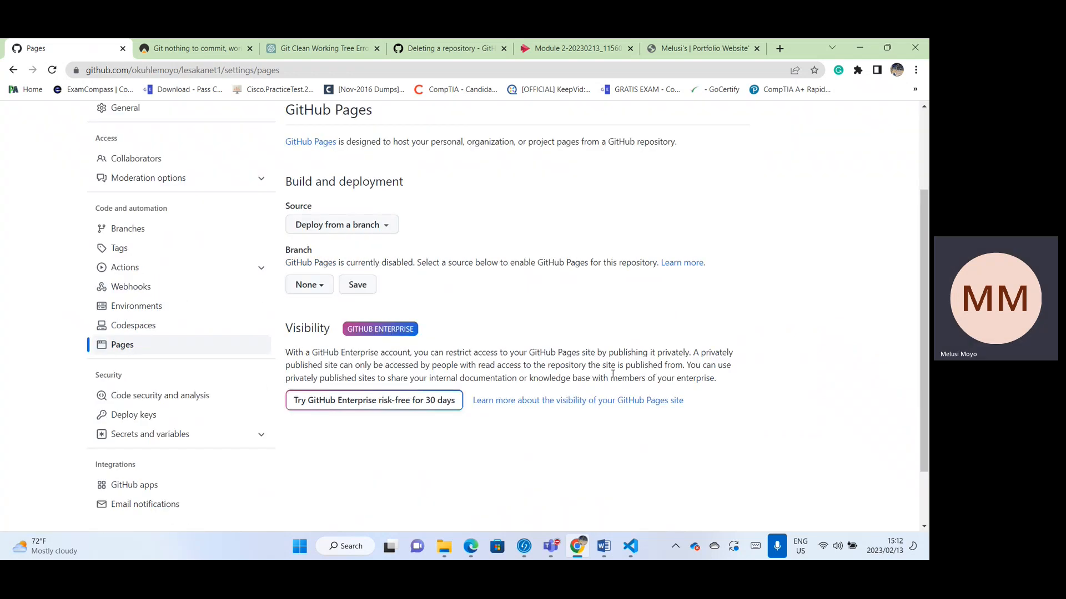
Set the GitHub Pages source to the main branch with the / (root) folder and save it
left_click(324, 289)
left_click(320, 358)
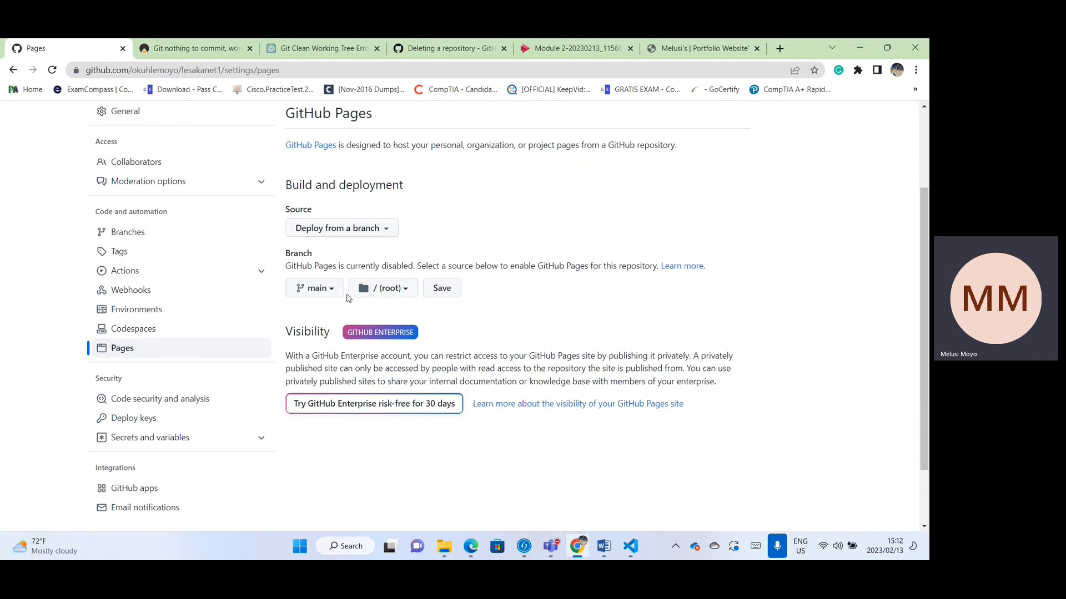
scroll(350, 294, "up", 2)
scroll(328, 358, "down", 1)
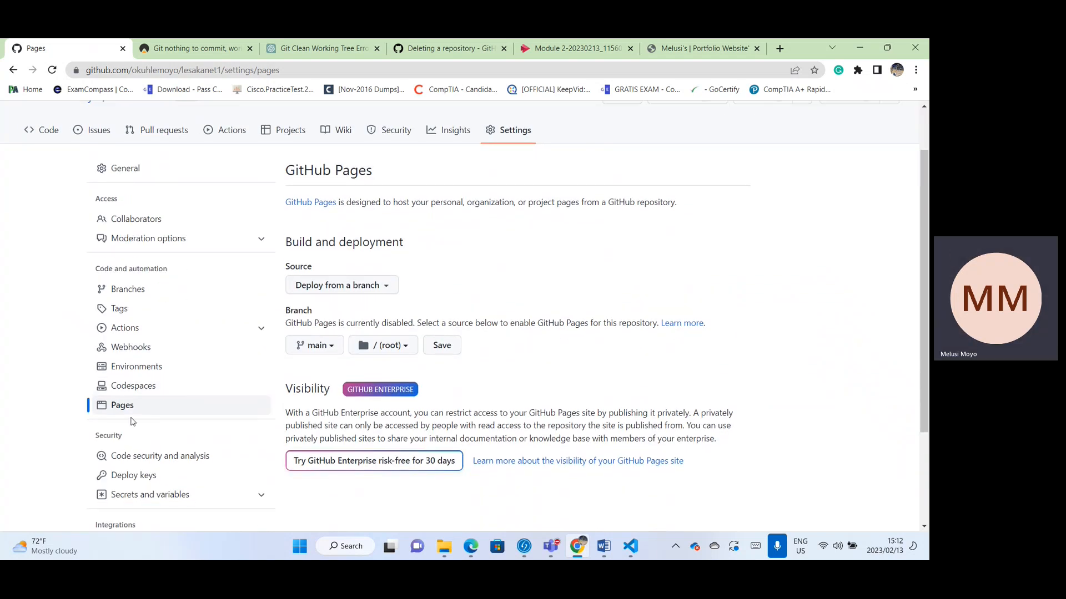
left_click(318, 347)
left_click(510, 371)
left_click(442, 346)
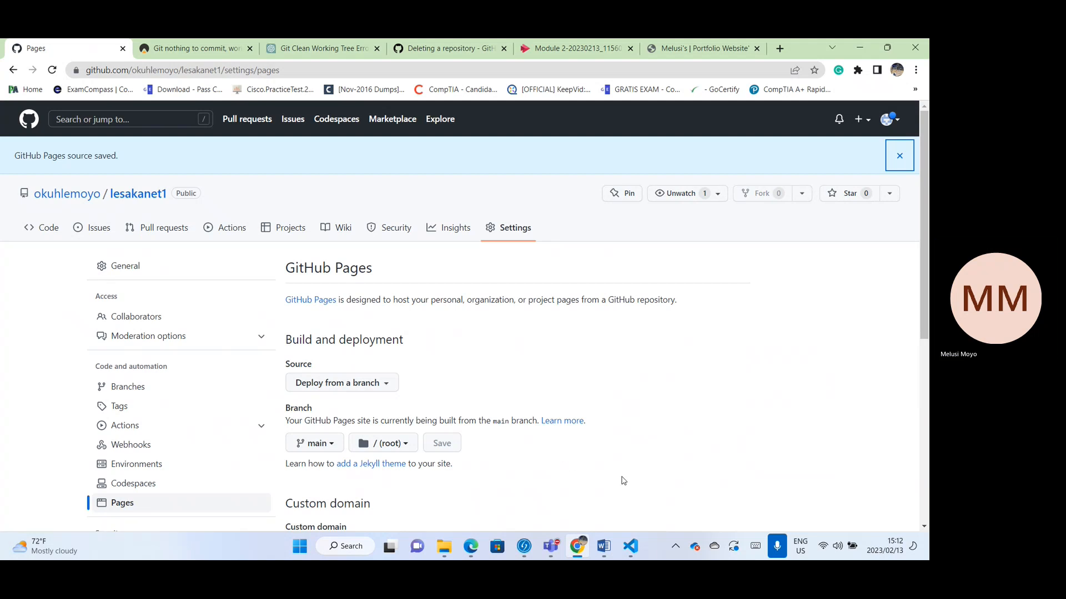
Look through the saved GitHub Pages settings and check the repository's Environments settings
scroll(612, 476, "down", 1)
scroll(613, 476, "down", 4)
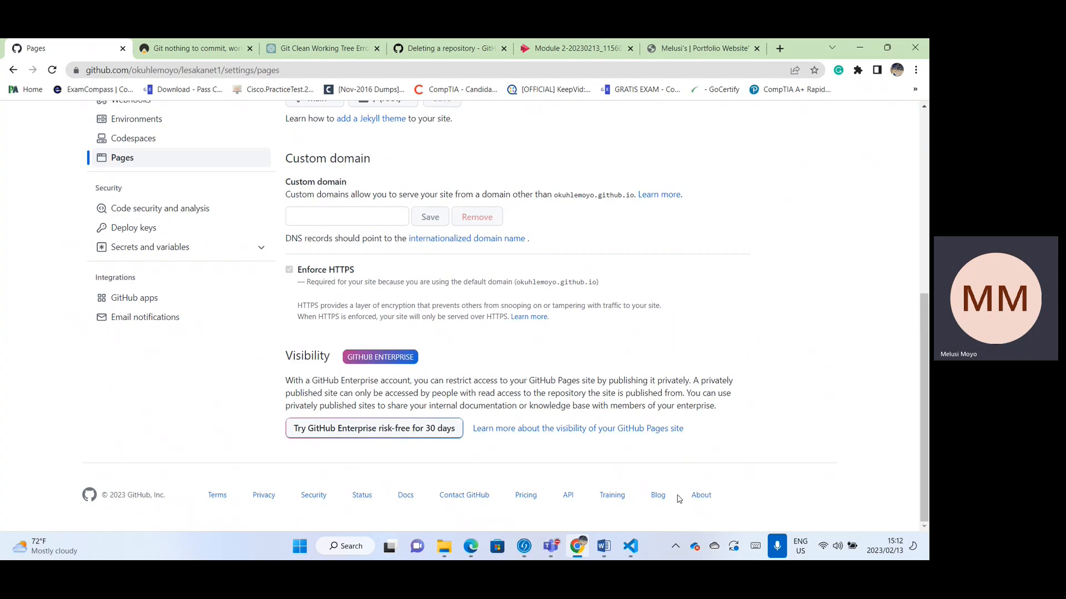
scroll(681, 477, "up", 2)
scroll(660, 438, "up", 2)
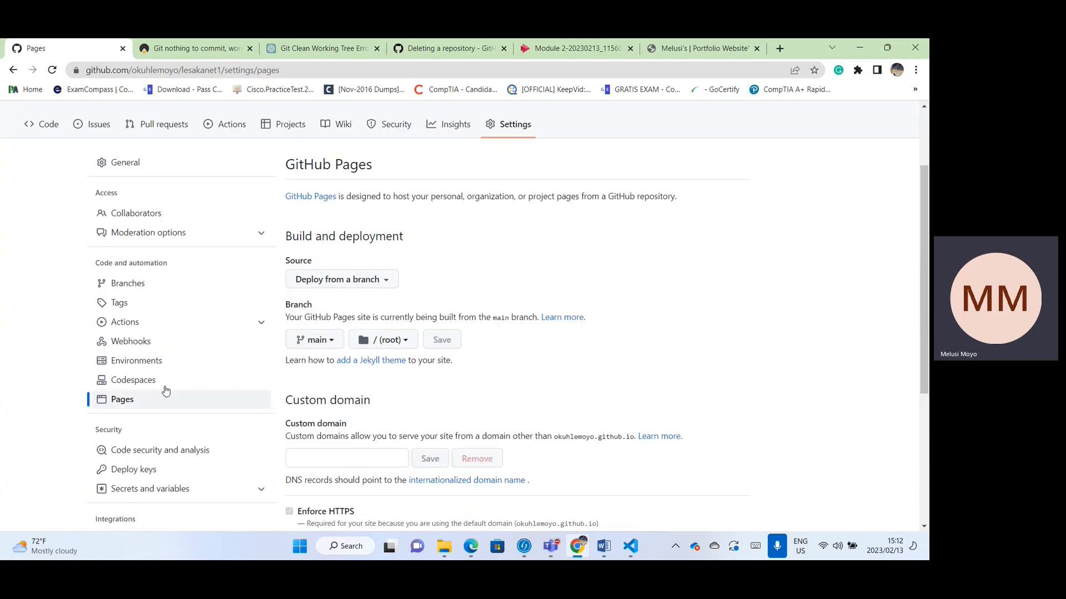
left_click(148, 361)
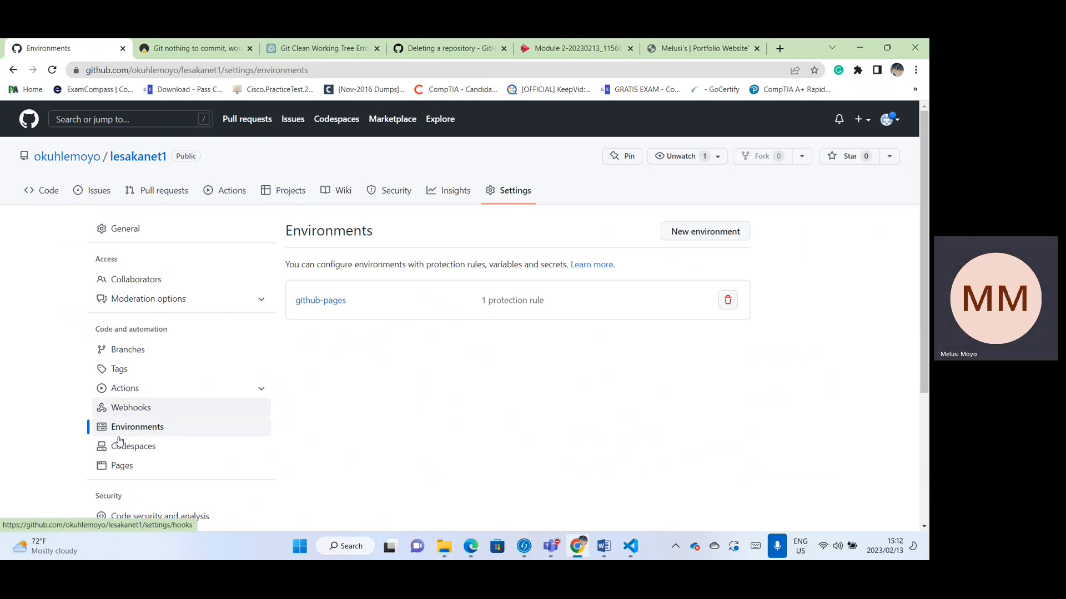
Return to the repository's code page and reload it to check for the github-pages environment
left_click(47, 197)
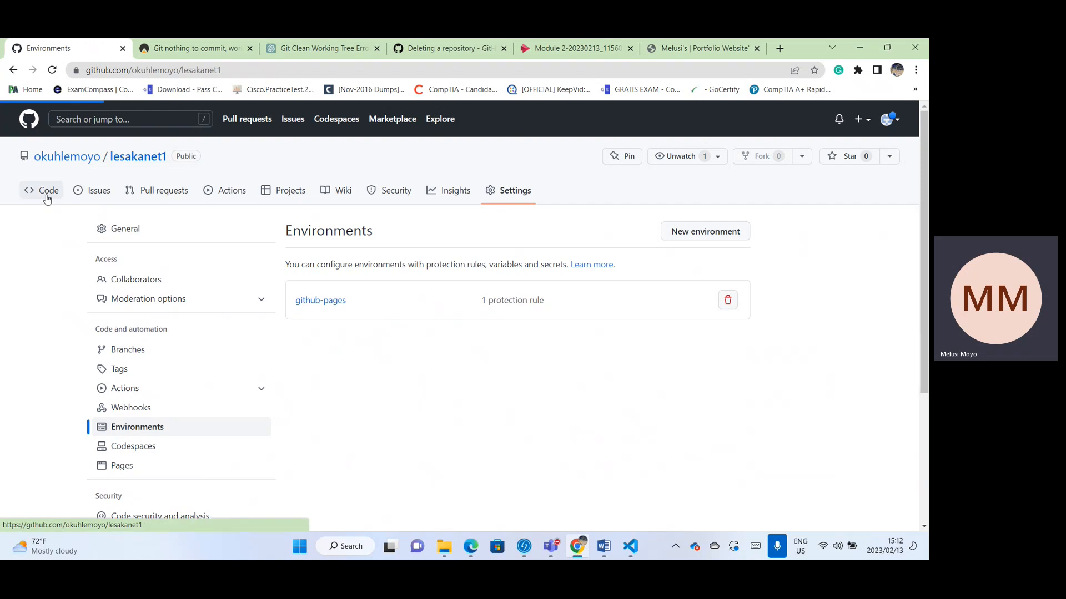
scroll(804, 457, "down", 2)
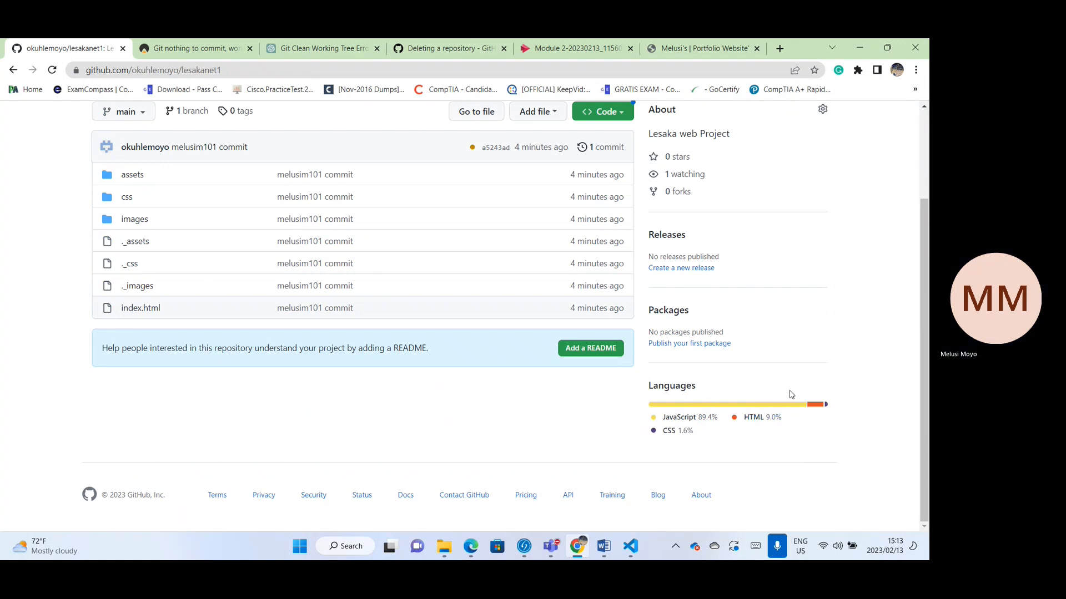
scroll(792, 394, "up", 2)
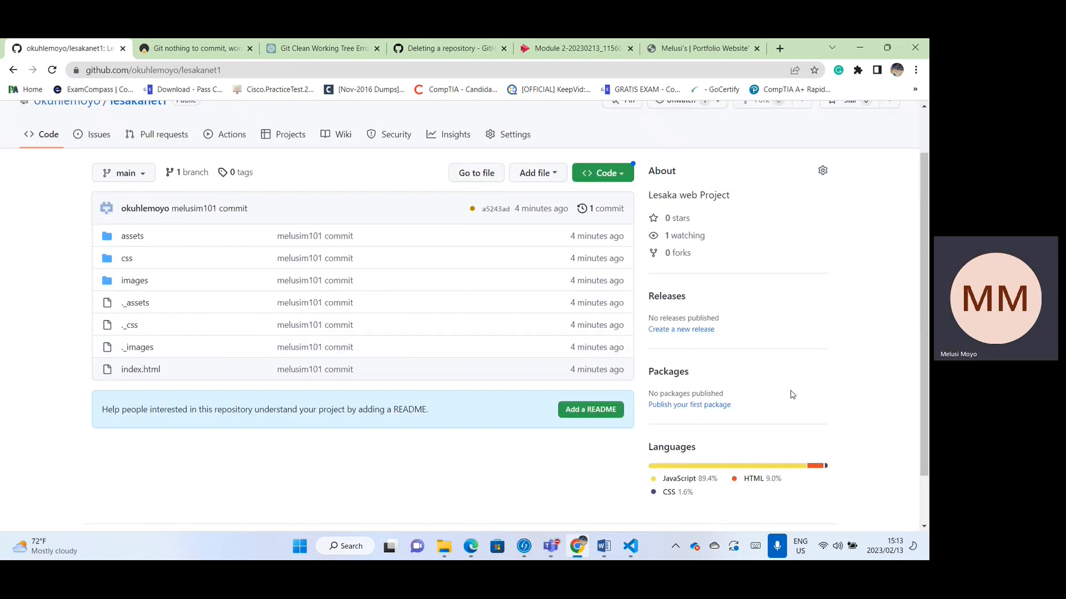
left_click(52, 71)
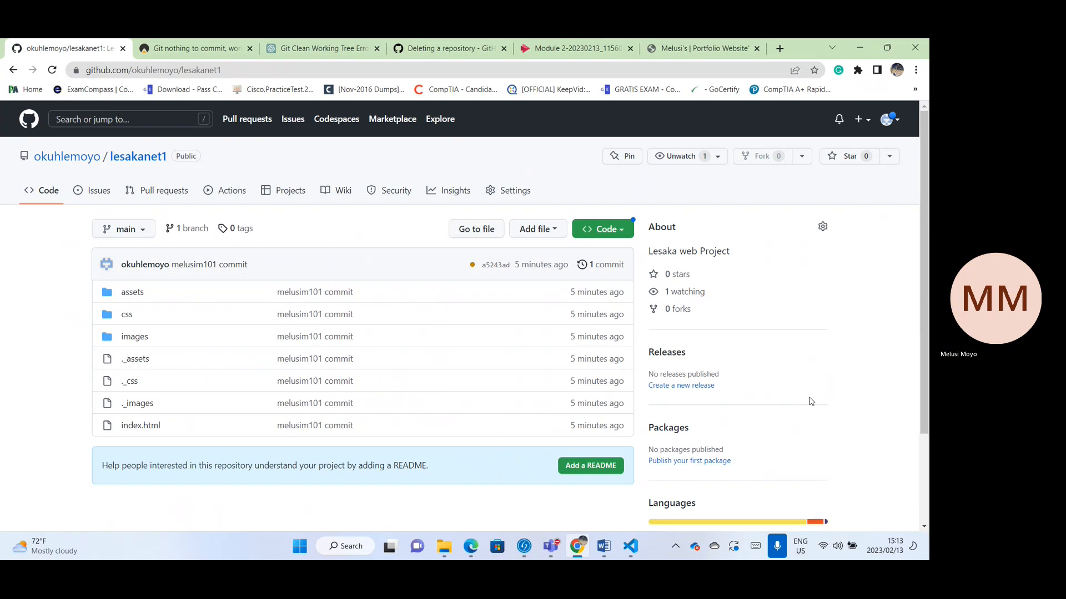
scroll(810, 402, "down", 2)
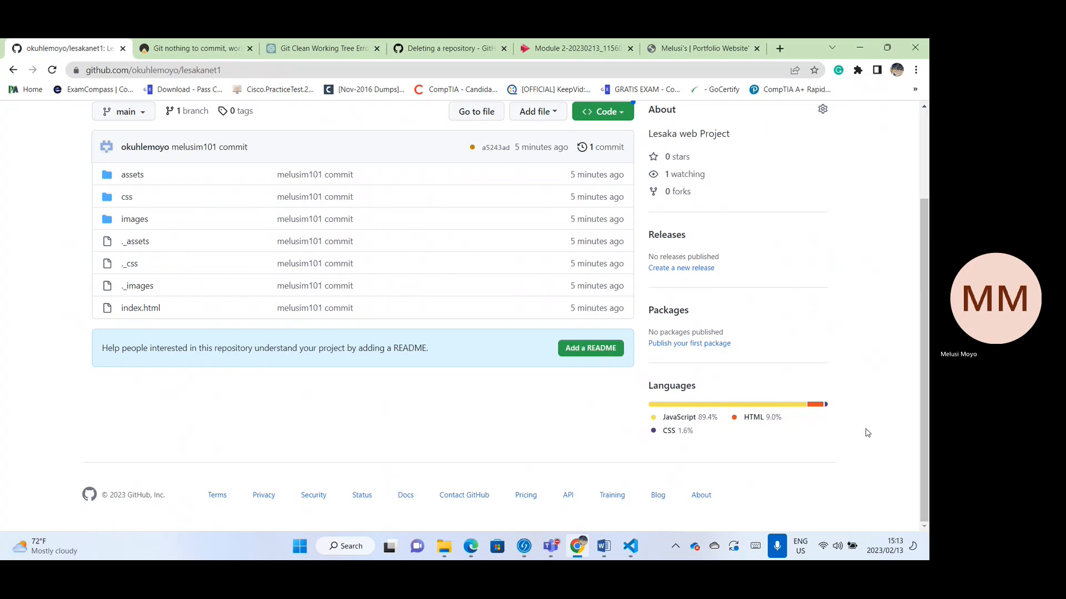
scroll(868, 432, "up", 2)
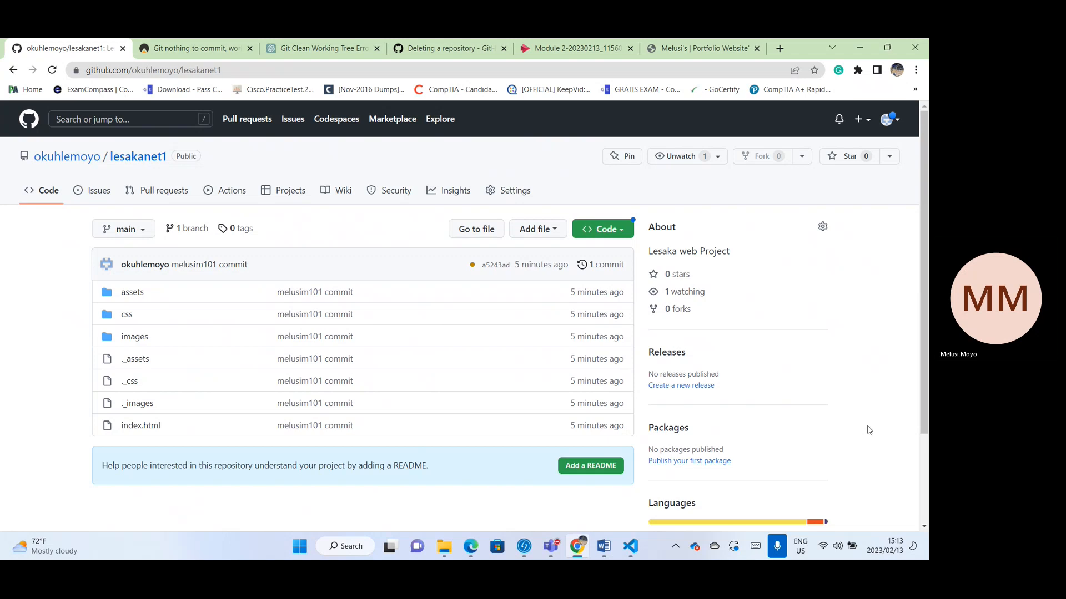
scroll(868, 430, "down", 2)
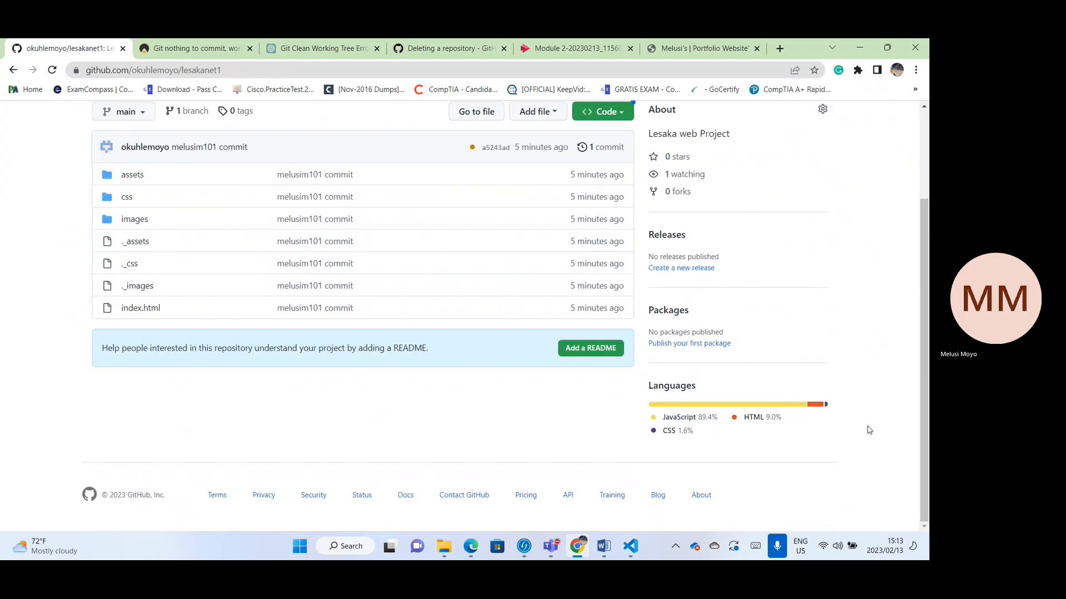
left_click(52, 72)
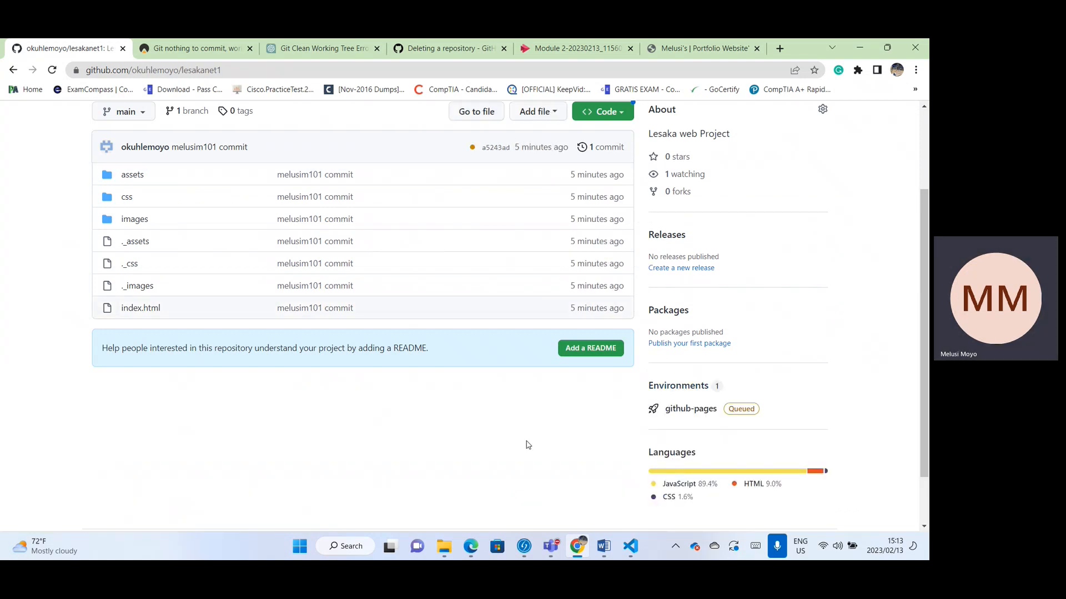
scroll(545, 443, "up", 2)
scroll(546, 442, "down", 3)
scroll(547, 441, "up", 2)
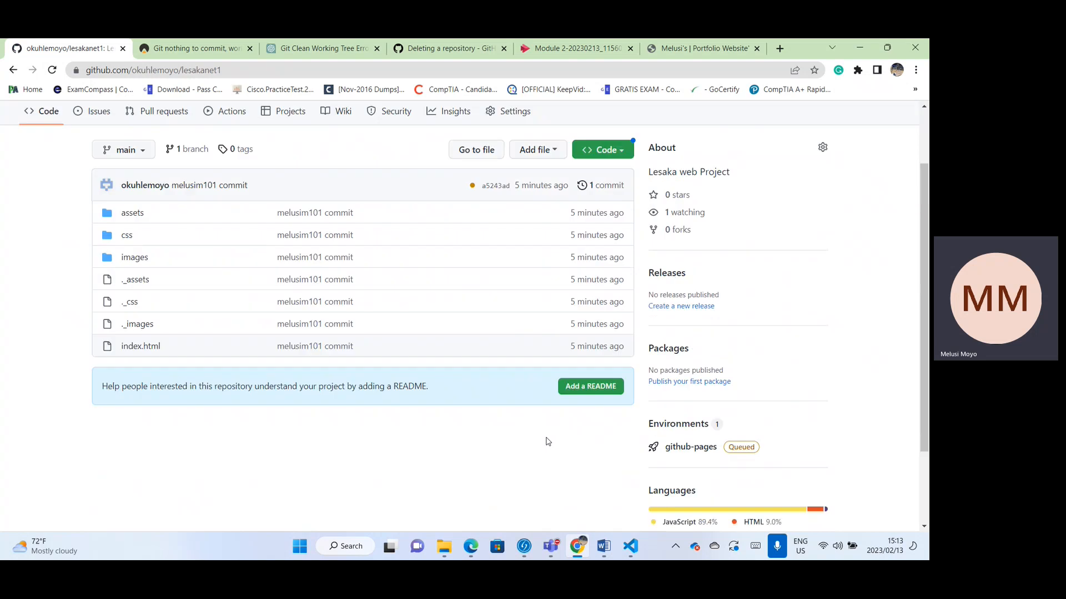
scroll(546, 443, "up", 1)
scroll(555, 439, "down", 2)
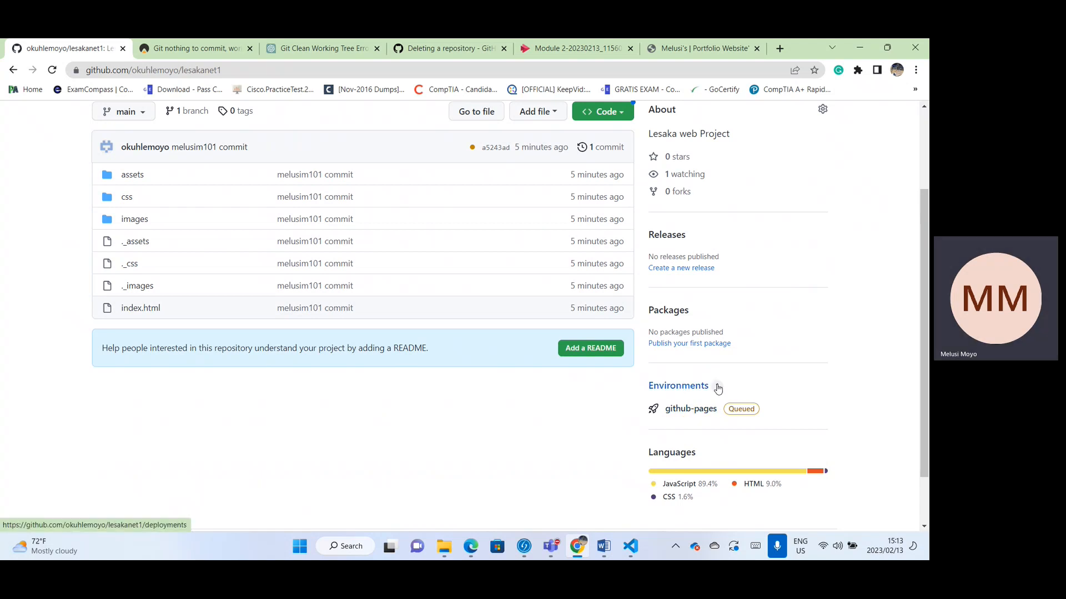
Open the github-pages deployment history and view the deployed portfolio site
left_click(693, 411)
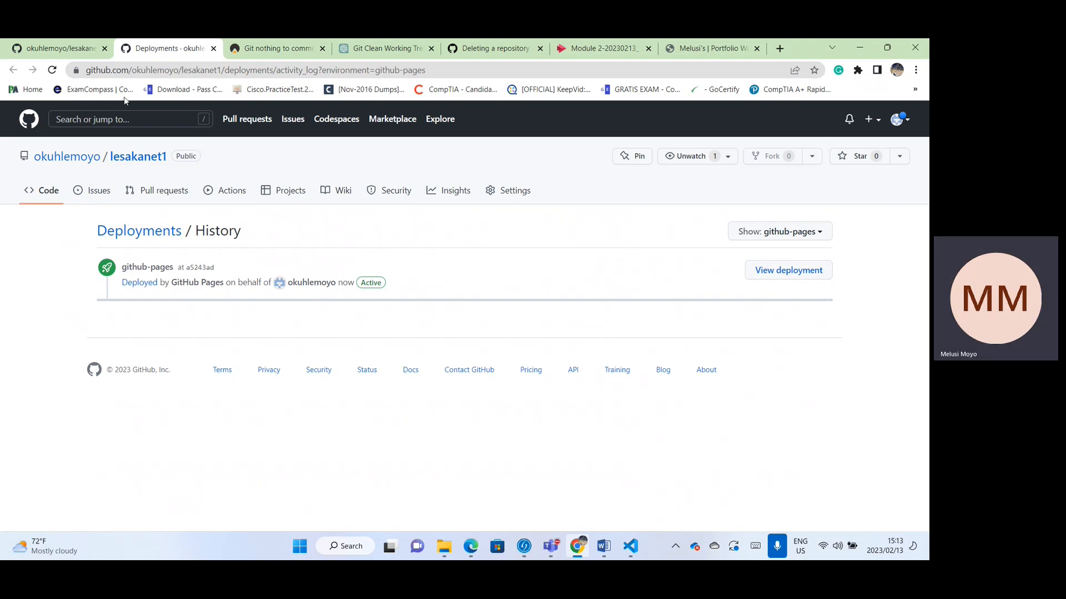
left_click(142, 284)
left_click(781, 282)
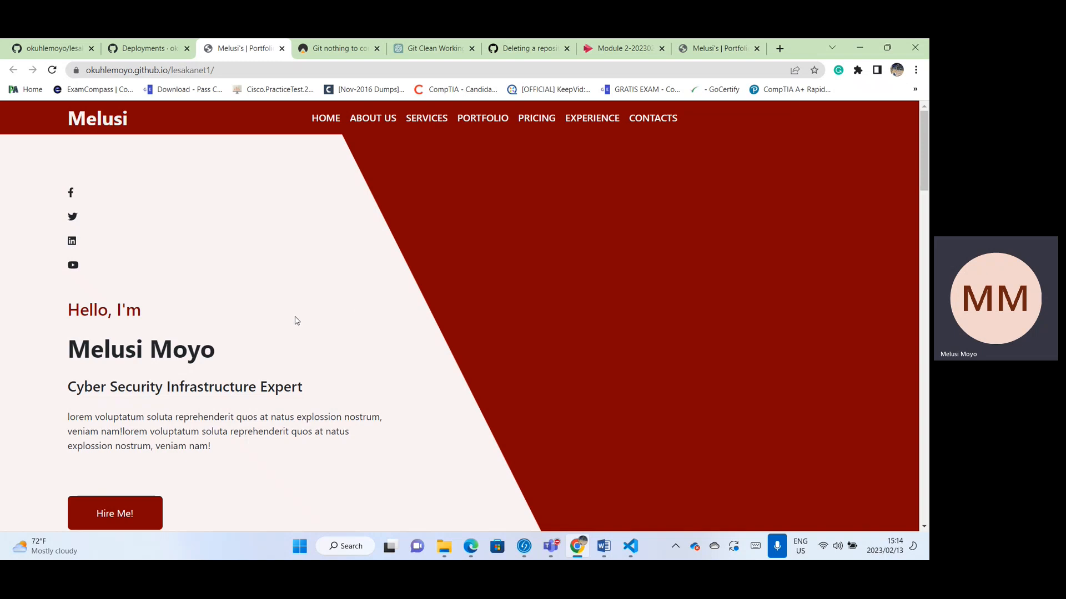
scroll(290, 322, "down", 3)
scroll(291, 322, "up", 3)
Copy the published lesakanet1 site's address and load it in a new browser tab
left_click(223, 67)
right_click(118, 71)
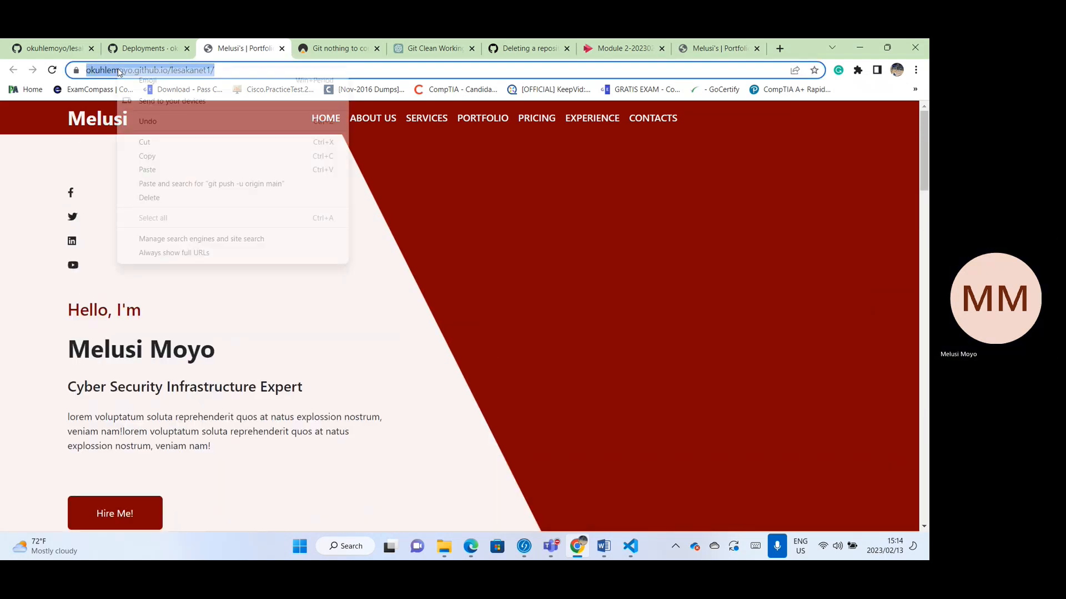
left_click(176, 156)
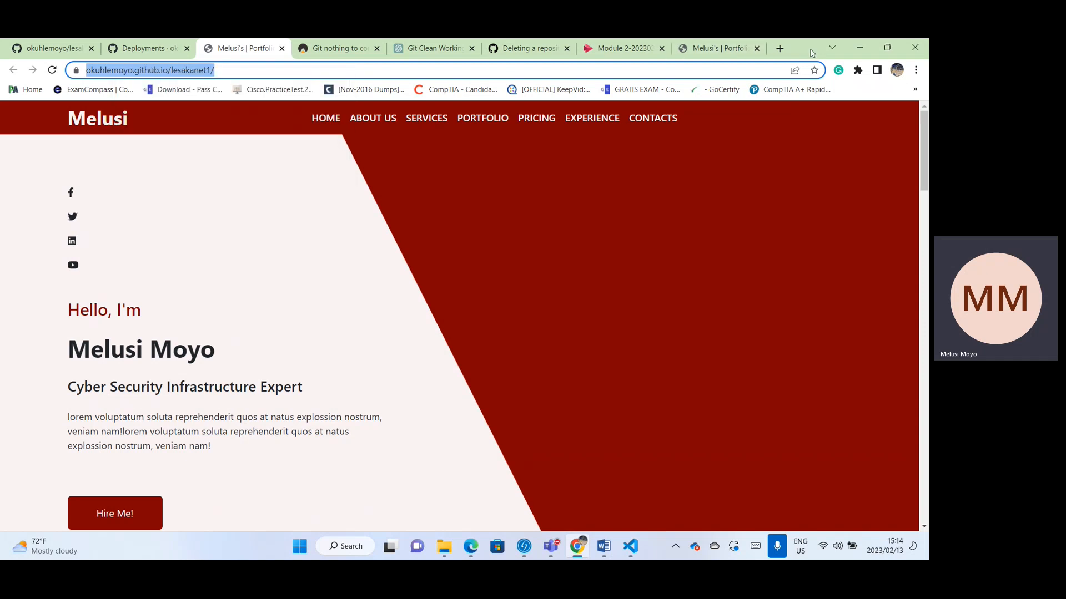
left_click(783, 49)
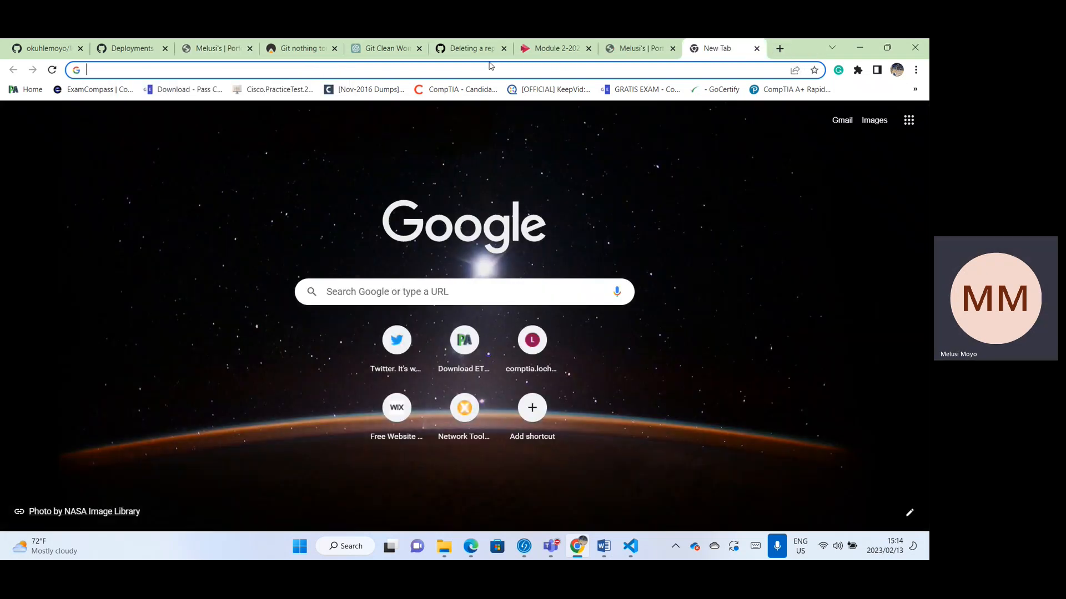
key("ctrl+v")
key("Return")
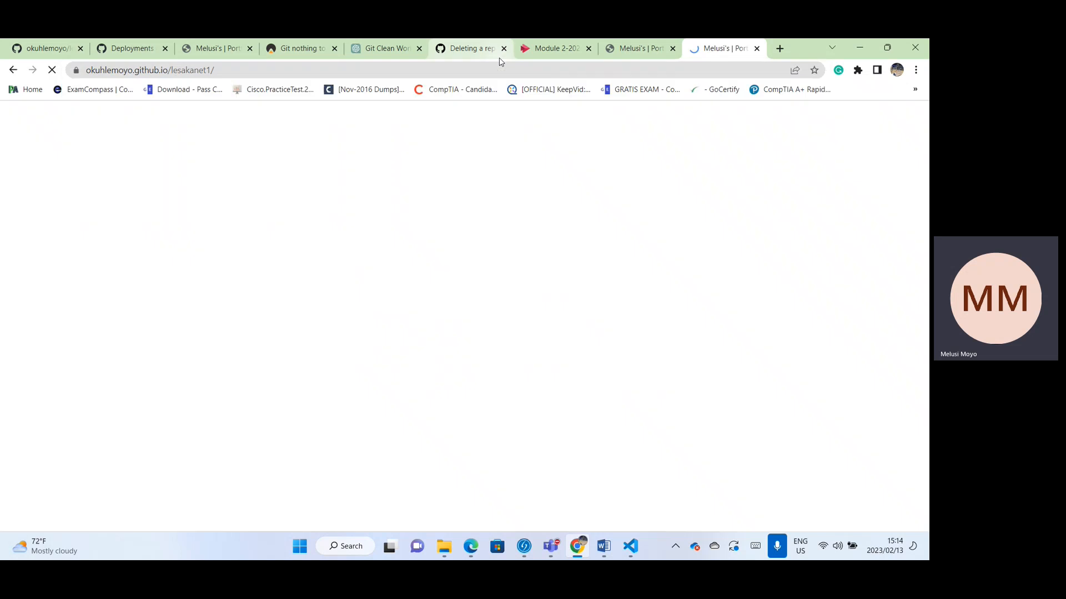
Examine the published portfolio site from the home section through About Me, Services, Portfolio and Pricing
scroll(388, 256, "down", 3)
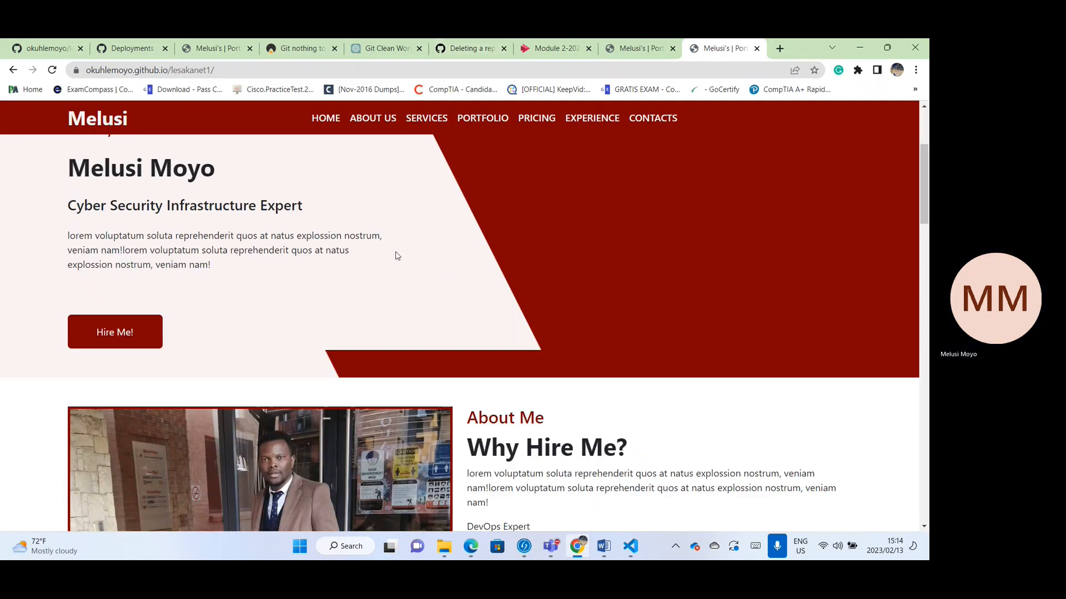
scroll(400, 256, "down", 10)
scroll(411, 259, "up", 7)
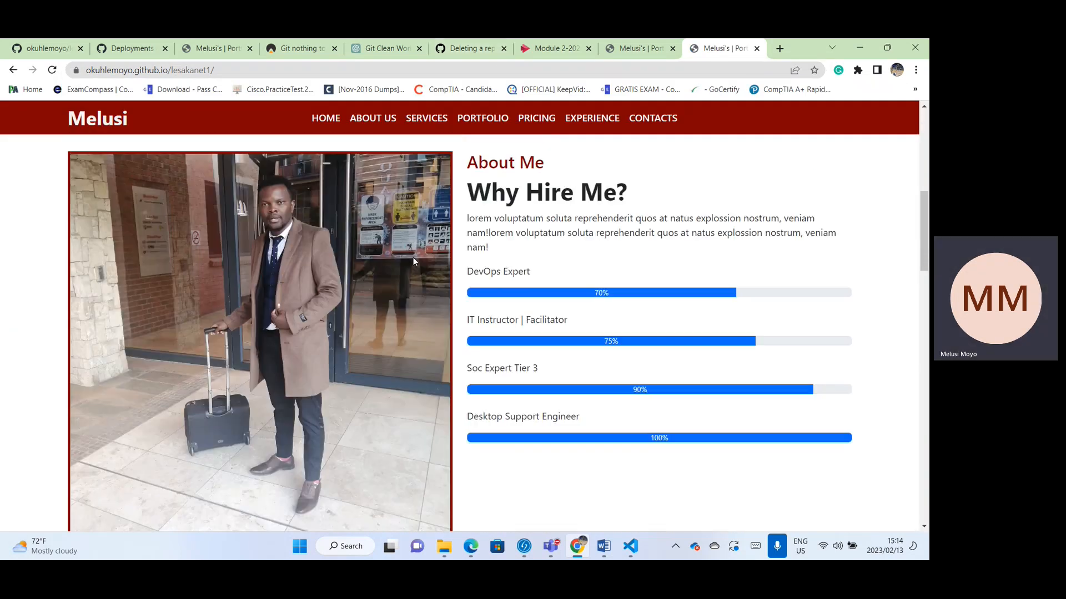
scroll(413, 259, "up", 9)
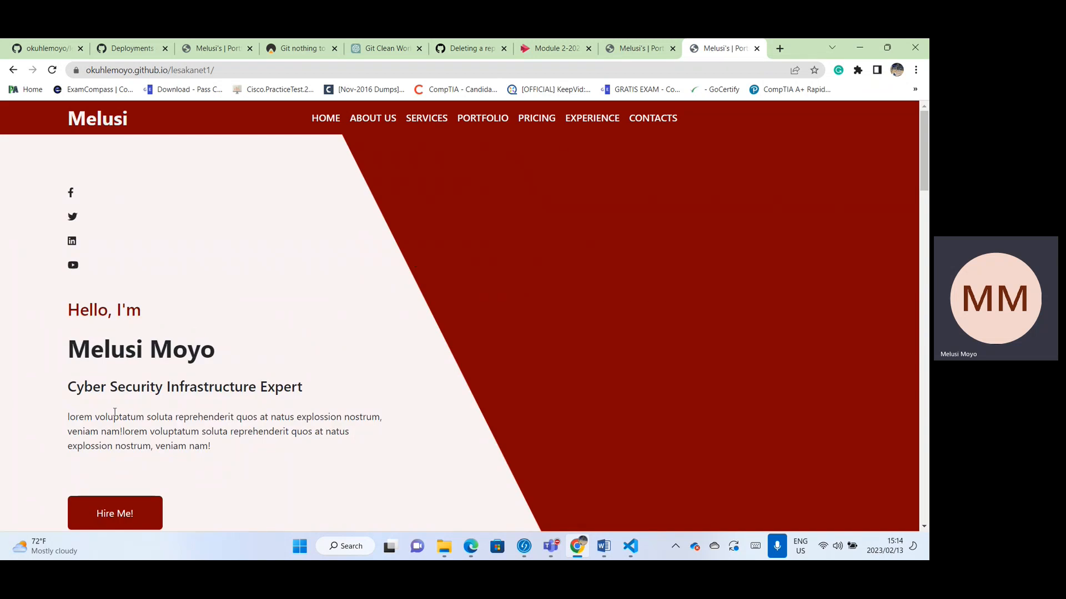
scroll(607, 407, "down", 4)
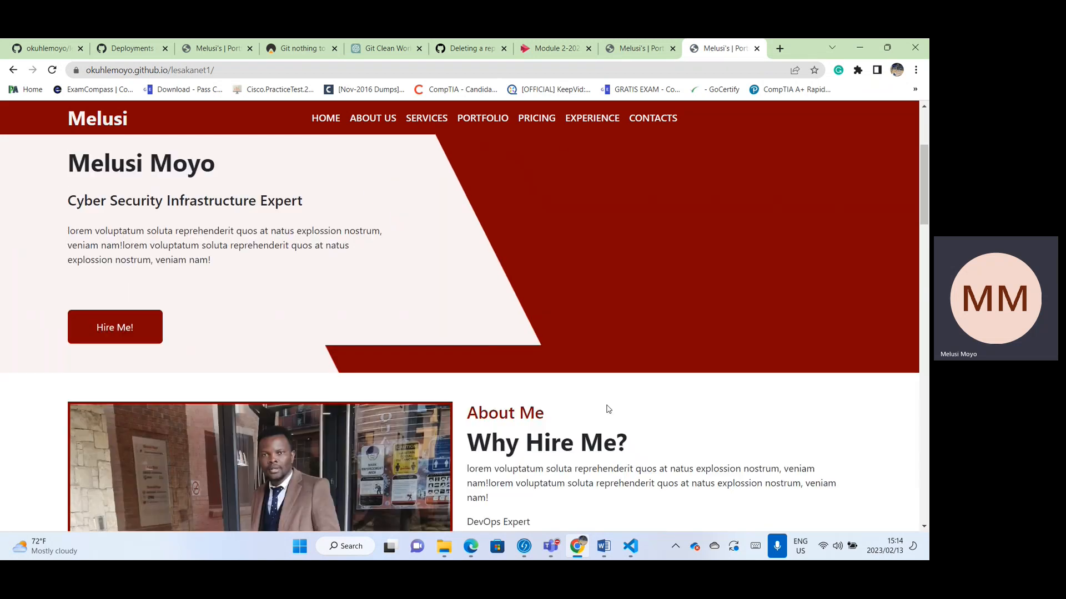
scroll(608, 409, "down", 4)
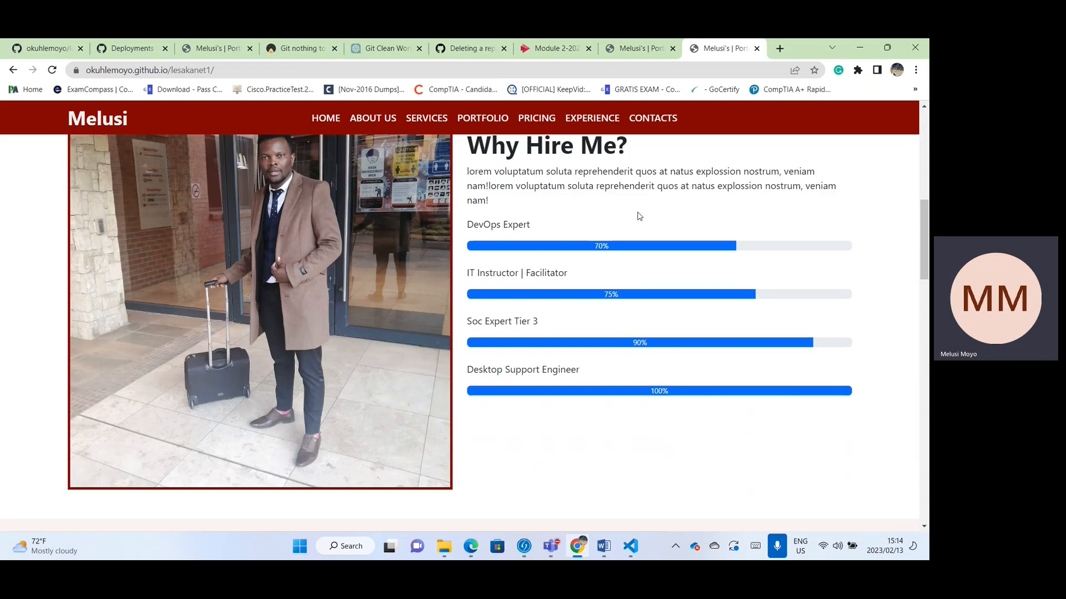
scroll(566, 339, "down", 6)
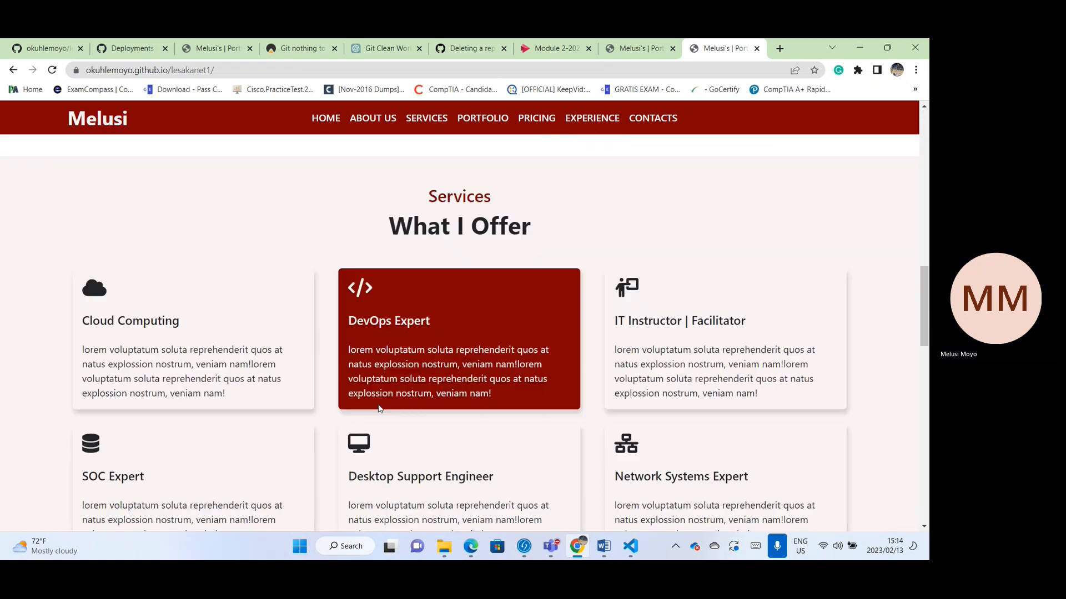
scroll(464, 376, "down", 8)
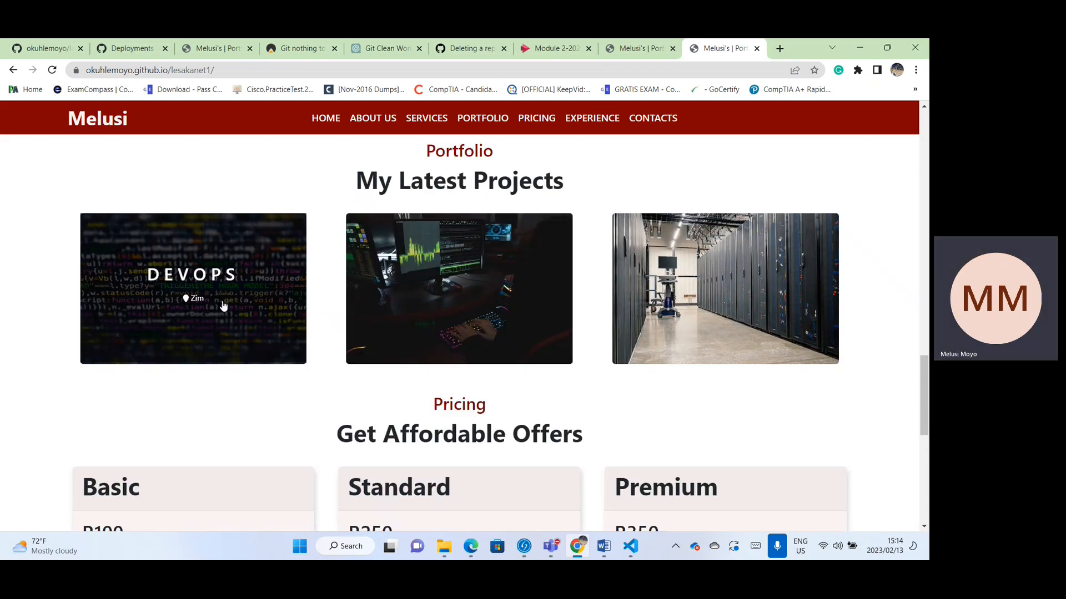
scroll(777, 327, "down", 4)
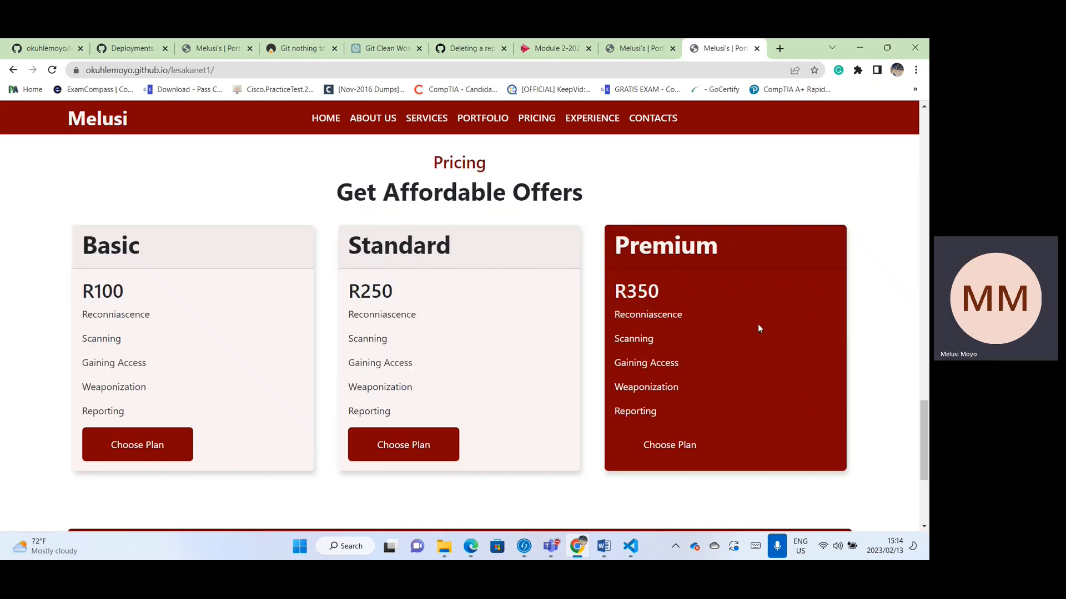
scroll(757, 325, "down", 4)
scroll(657, 322, "up", 20)
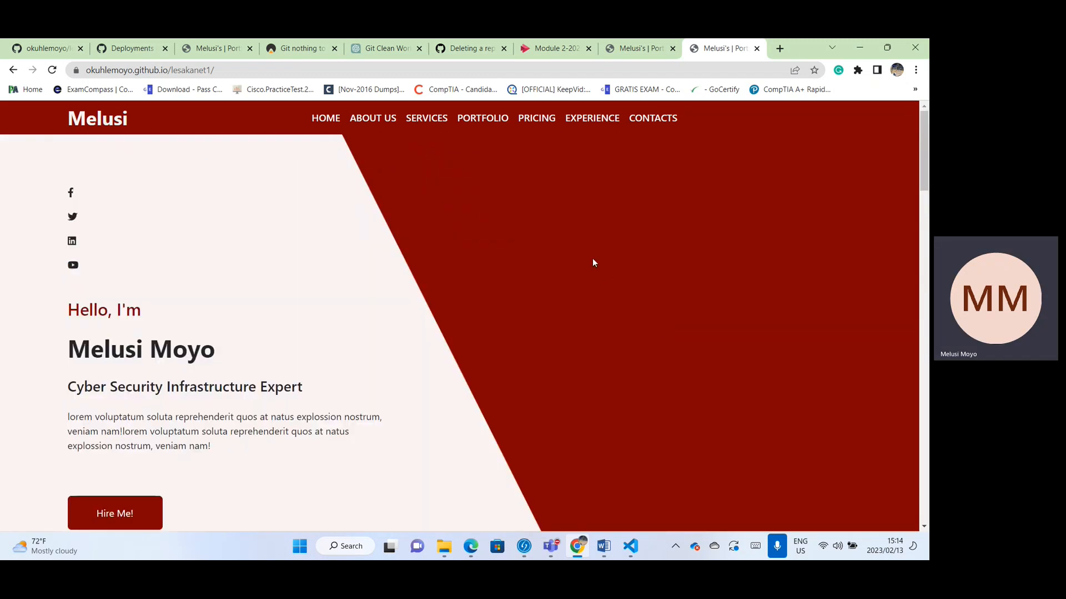
View the home section of the local index.html copy of the portfolio for comparison with the published site
left_click(638, 48)
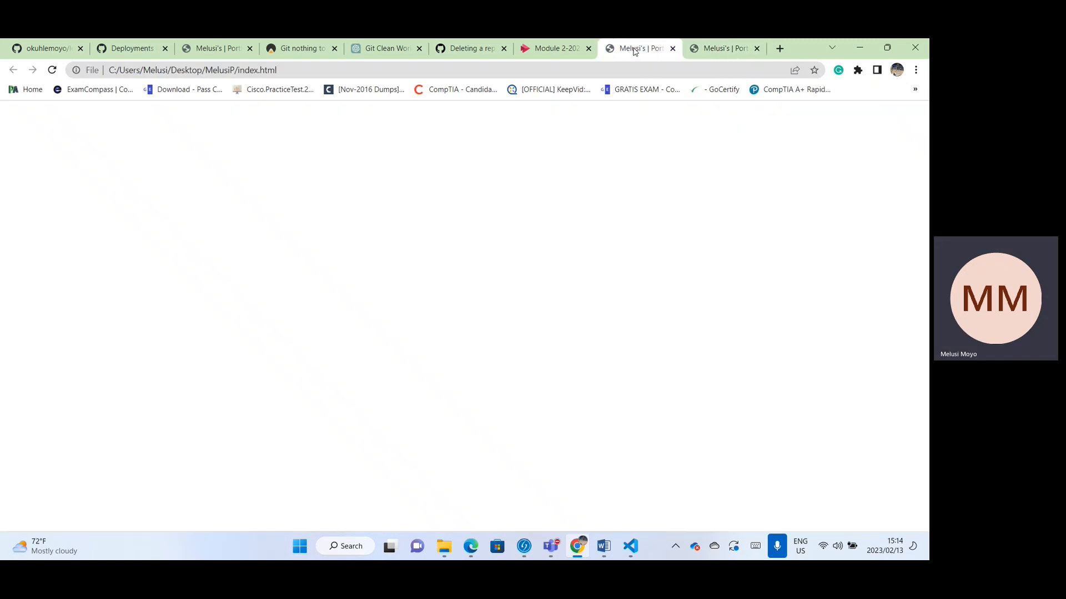
scroll(541, 365, "up", 8)
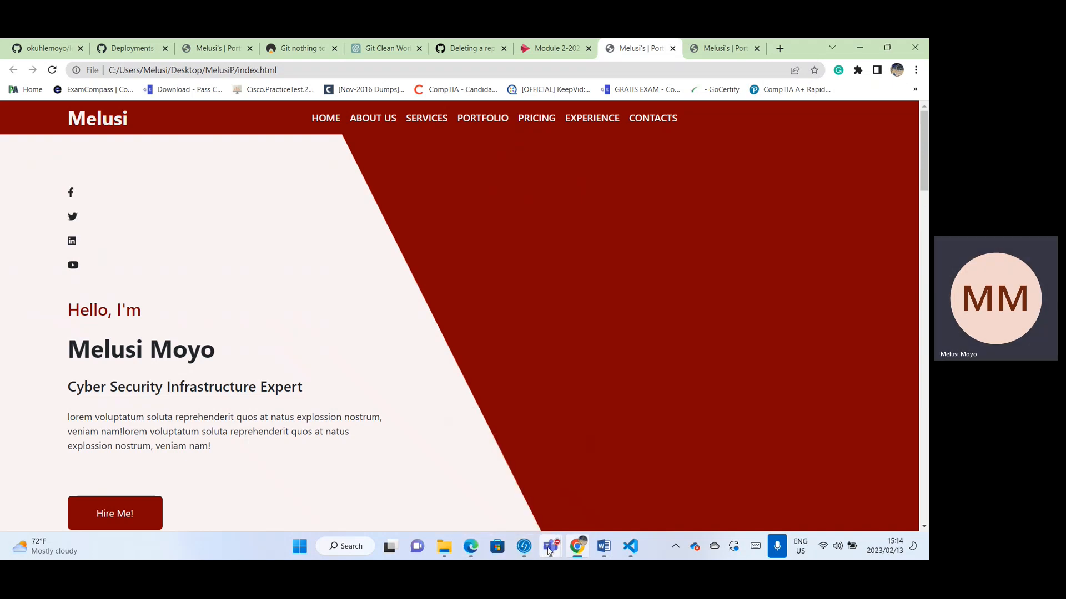
Switch to the Module 2 meeting window in Microsoft Teams and stop its recording and transcription
mouse_move(550, 549)
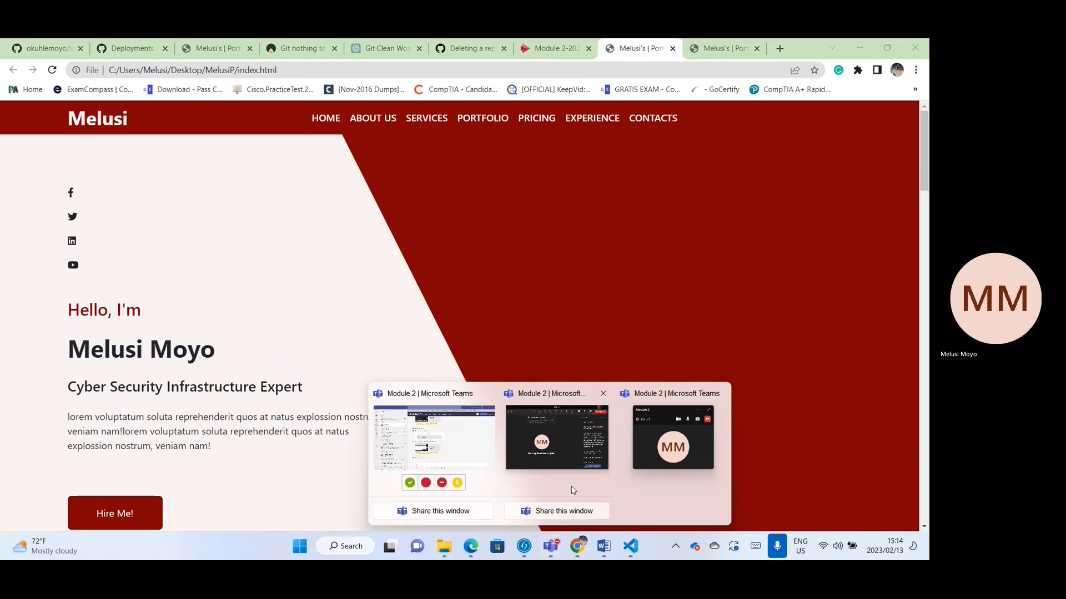
left_click(658, 456)
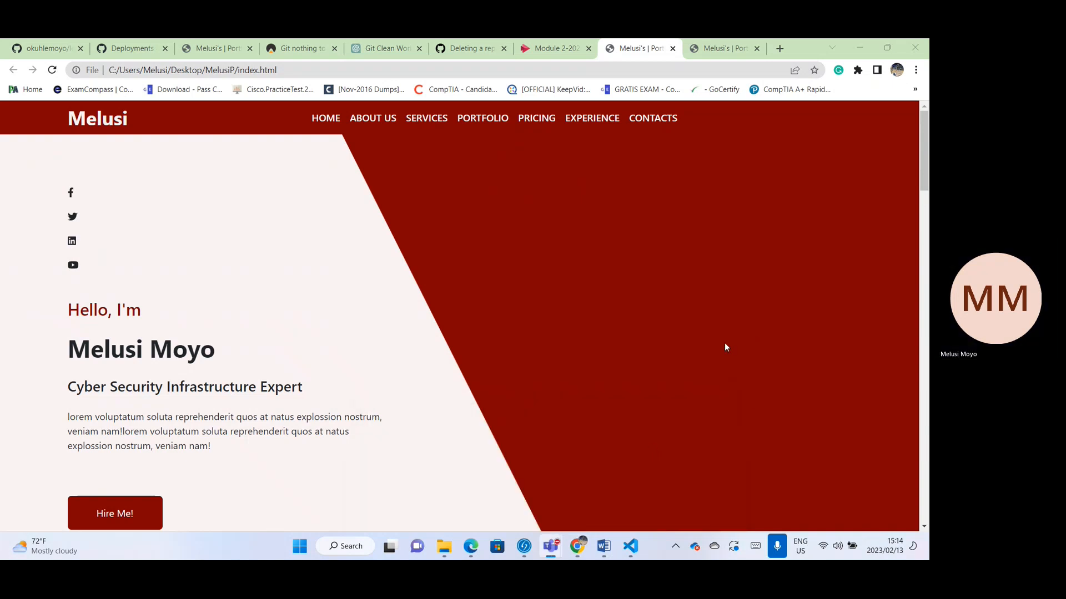
mouse_move(551, 546)
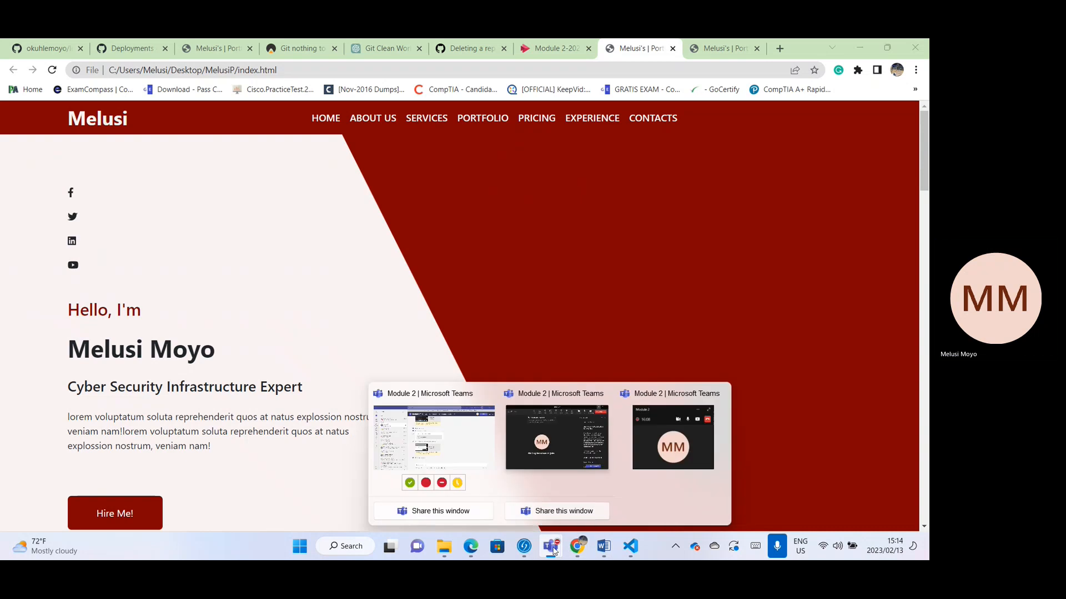
left_click(556, 460)
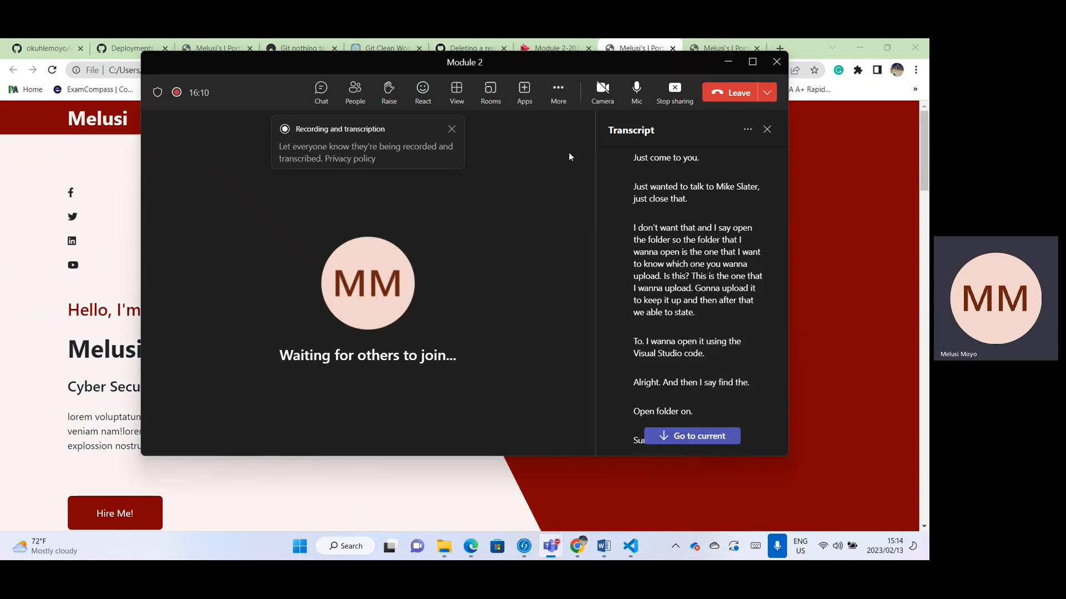
left_click(559, 95)
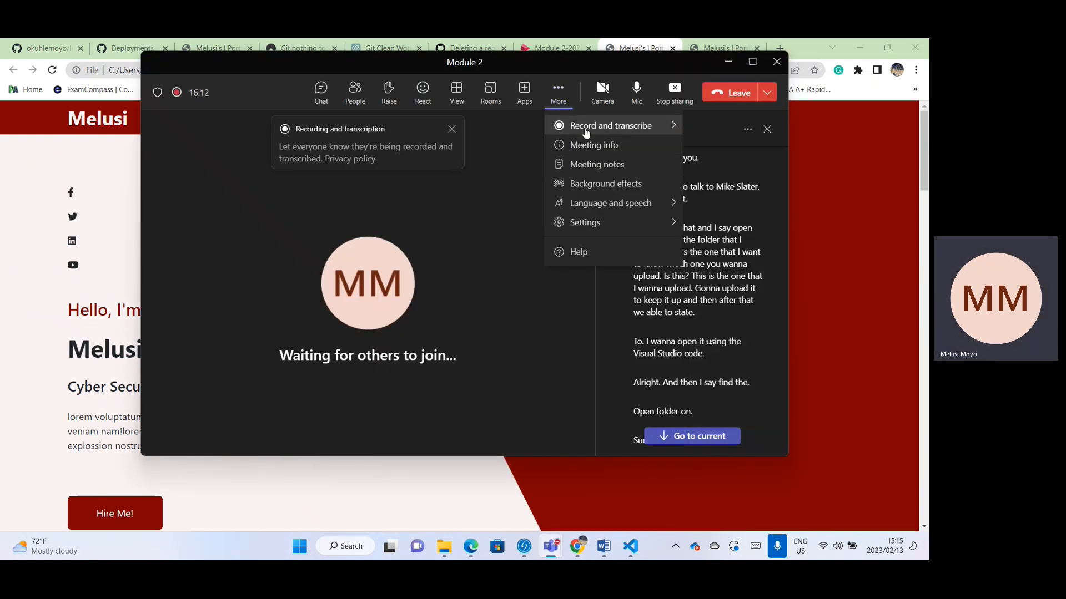
left_click(587, 129)
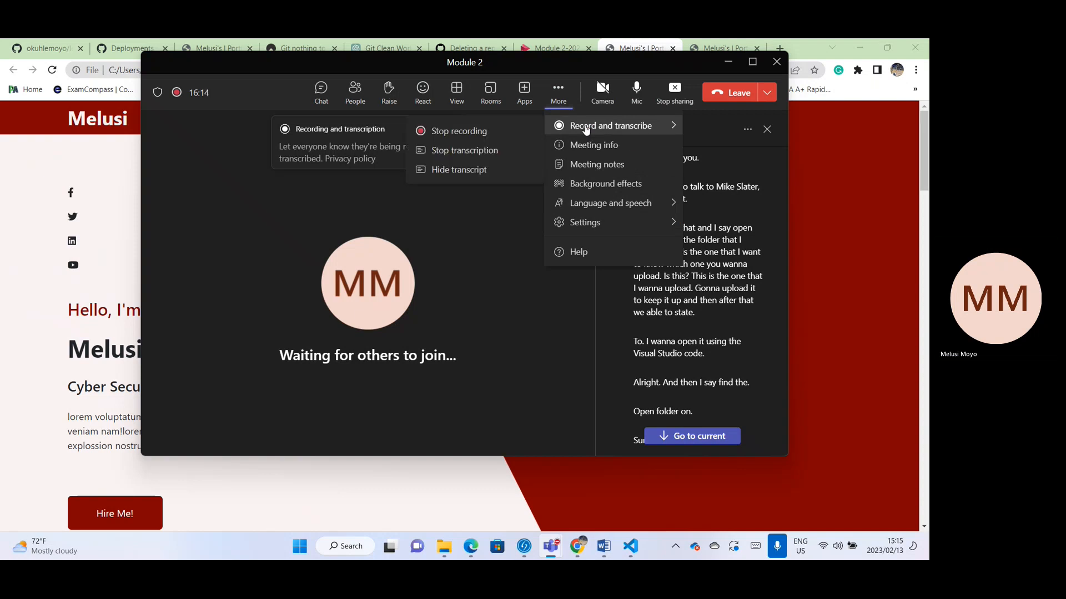
left_click(481, 132)
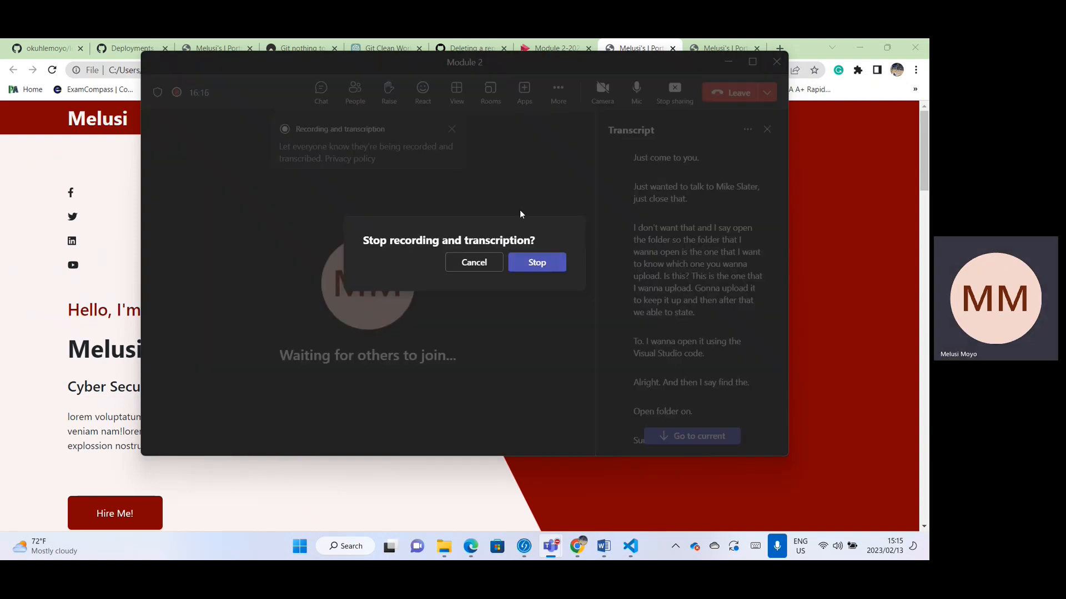